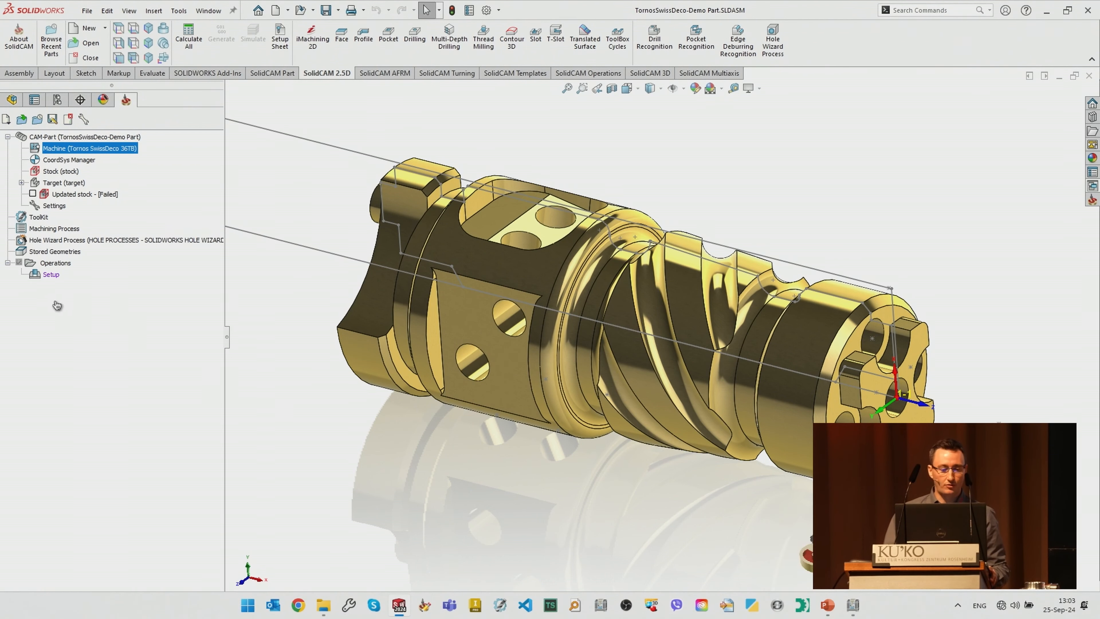
Step: Open the machine preview of the Setup operation and enlarge it to fill the screen
{"action": "left_click", "coordinate": [51, 274]}
{"action": "double_click", "coordinate": [51, 275]}
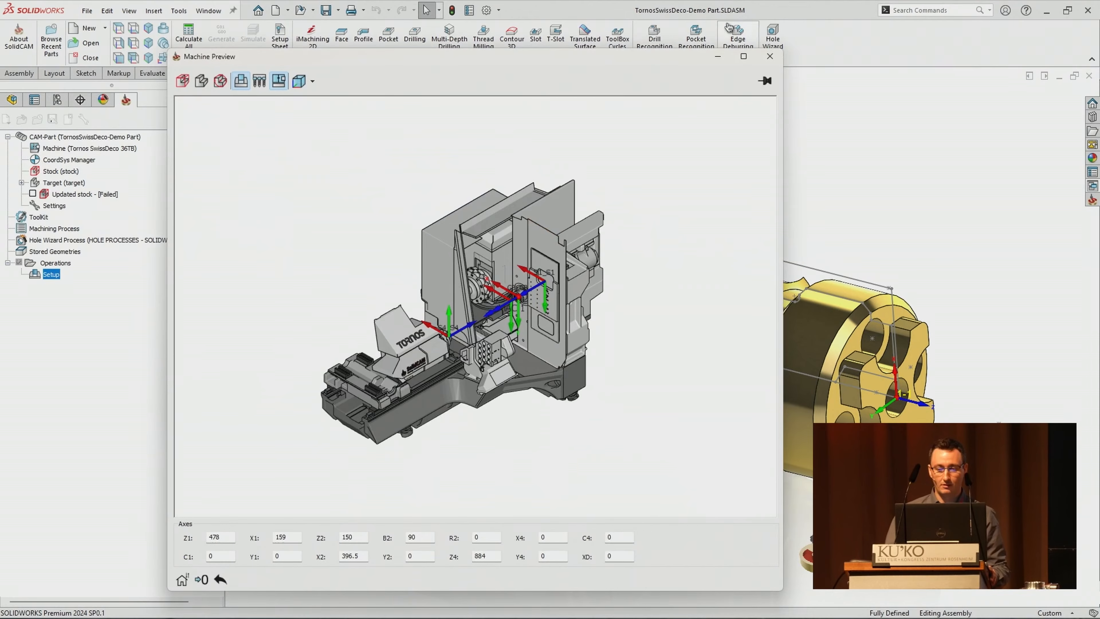
{"action": "left_click_drag", "start_coordinate": [639, 62], "coordinate": [761, 2]}
Step: Examine the turret, tool plate, back tool post and spindles up close, and set the B2 axis to 89 in the preview
{"action": "scroll", "coordinate": [527, 321], "scroll_direction": "up", "scroll_amount": 5}
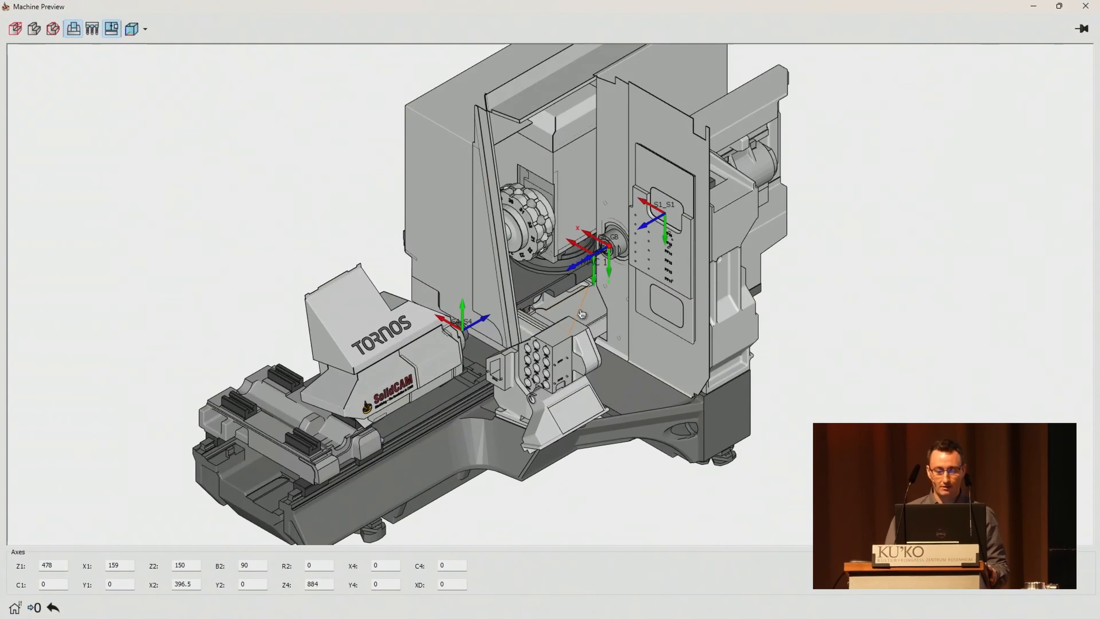
{"action": "scroll", "coordinate": [527, 321], "scroll_direction": "up", "scroll_amount": 5}
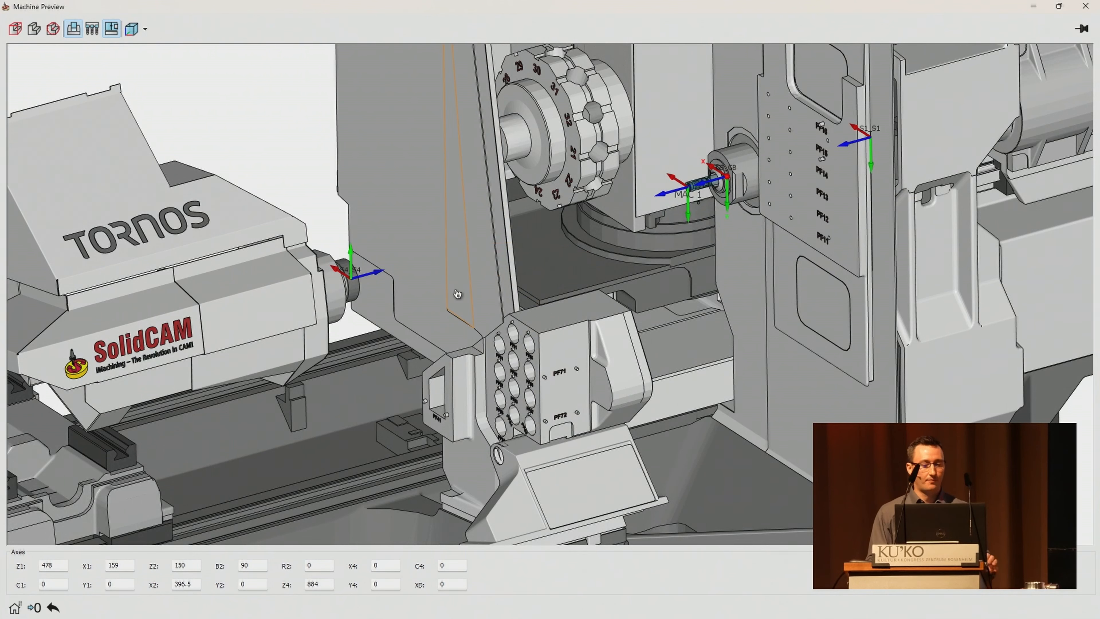
{"action": "scroll", "coordinate": [423, 302], "scroll_direction": "up", "scroll_amount": 2}
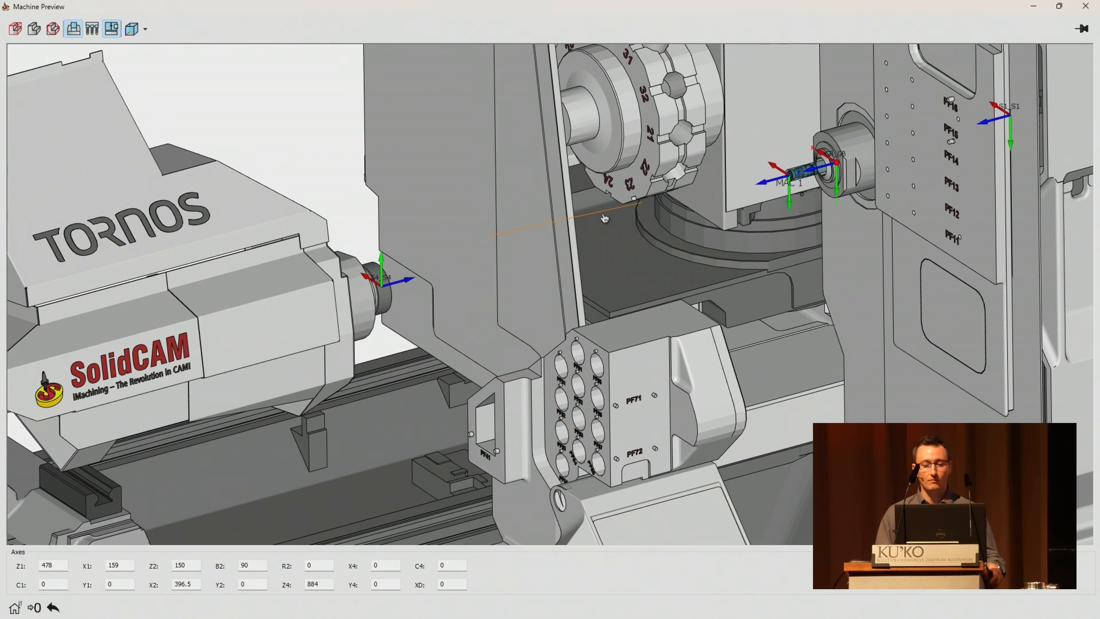
{"action": "middle_click_drag", "start_coordinate": [970, 113], "coordinate": [733, 233]}
{"action": "scroll", "coordinate": [733, 233], "scroll_direction": "up", "scroll_amount": 2}
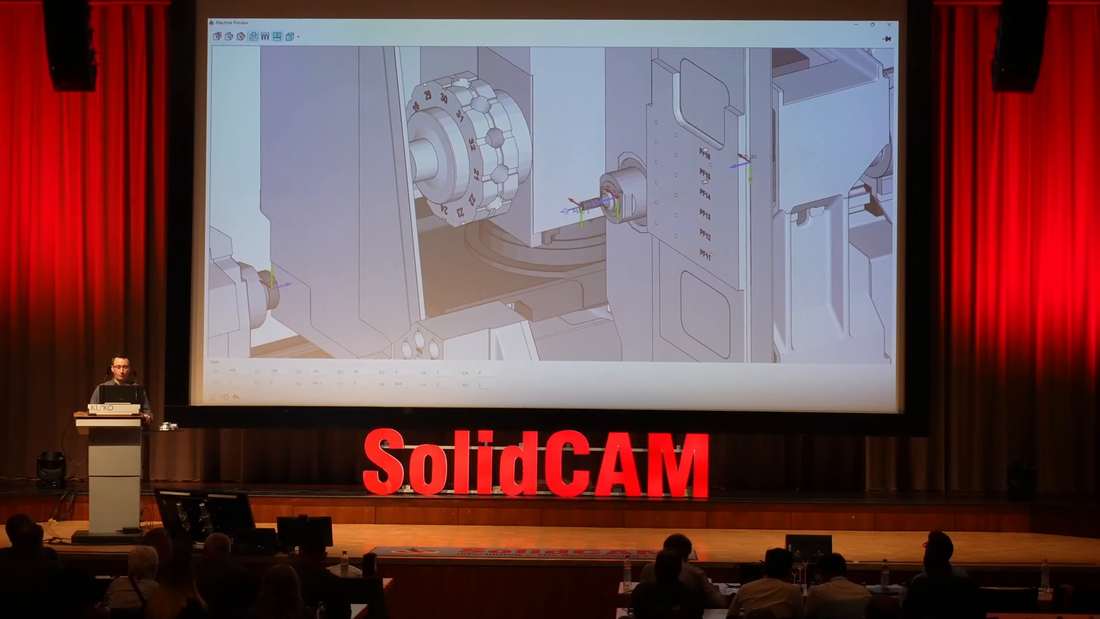
{"action": "middle_click_drag", "start_coordinate": [496, 240], "coordinate": [586, 91]}
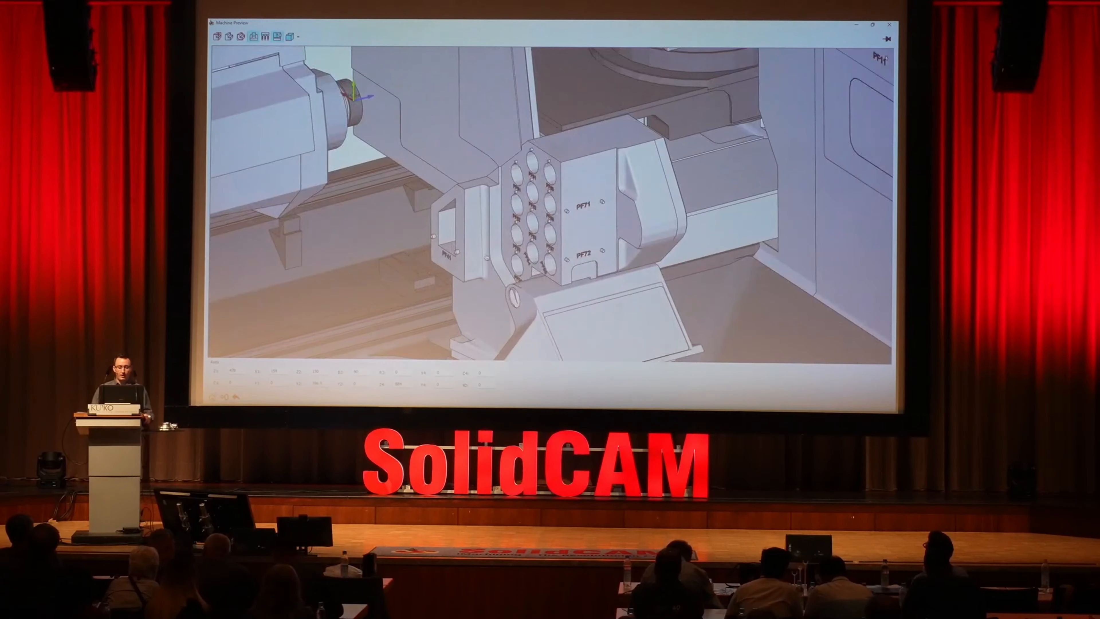
{"action": "scroll", "coordinate": [433, 303], "scroll_direction": "up", "scroll_amount": 2}
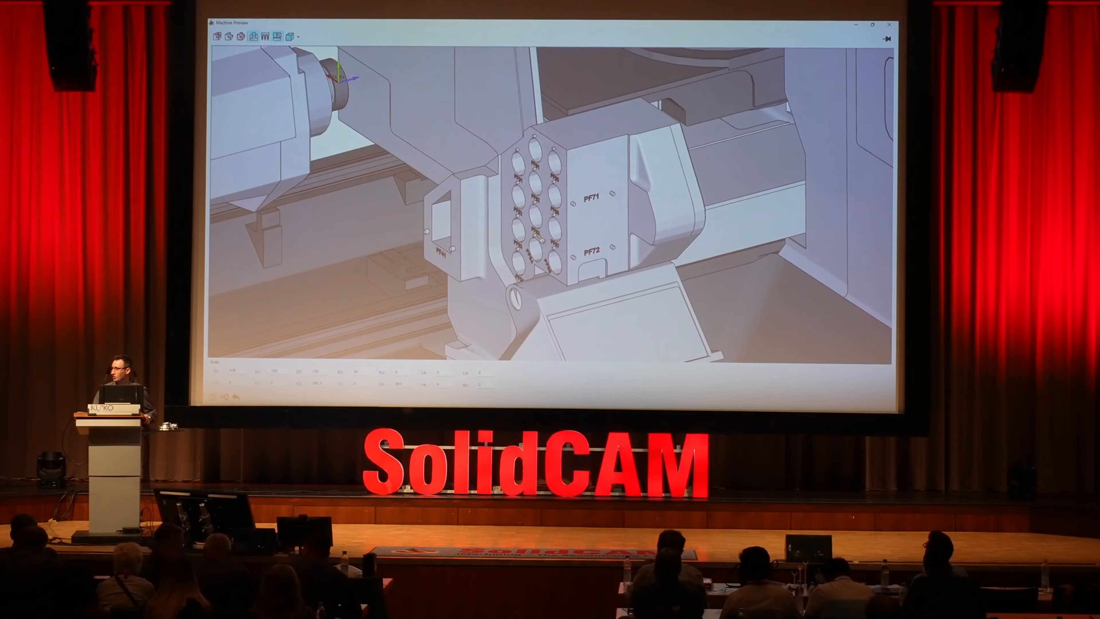
{"action": "middle_click_drag", "start_coordinate": [541, 216], "coordinate": [599, 222]}
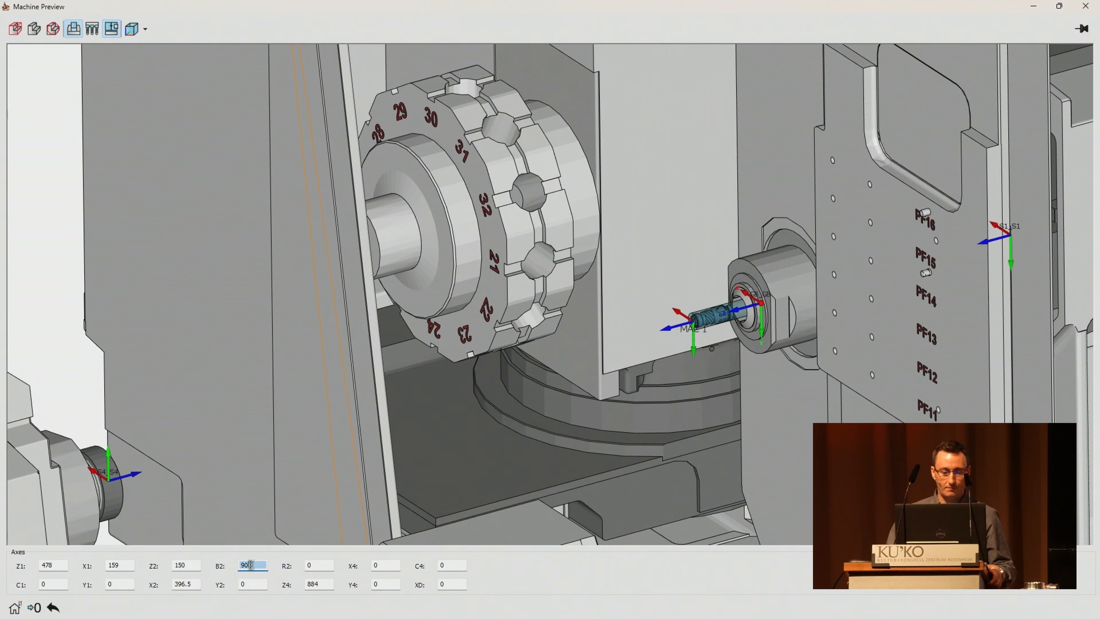
{"action": "scroll", "coordinate": [251, 565], "scroll_direction": "down", "scroll_amount": 1}
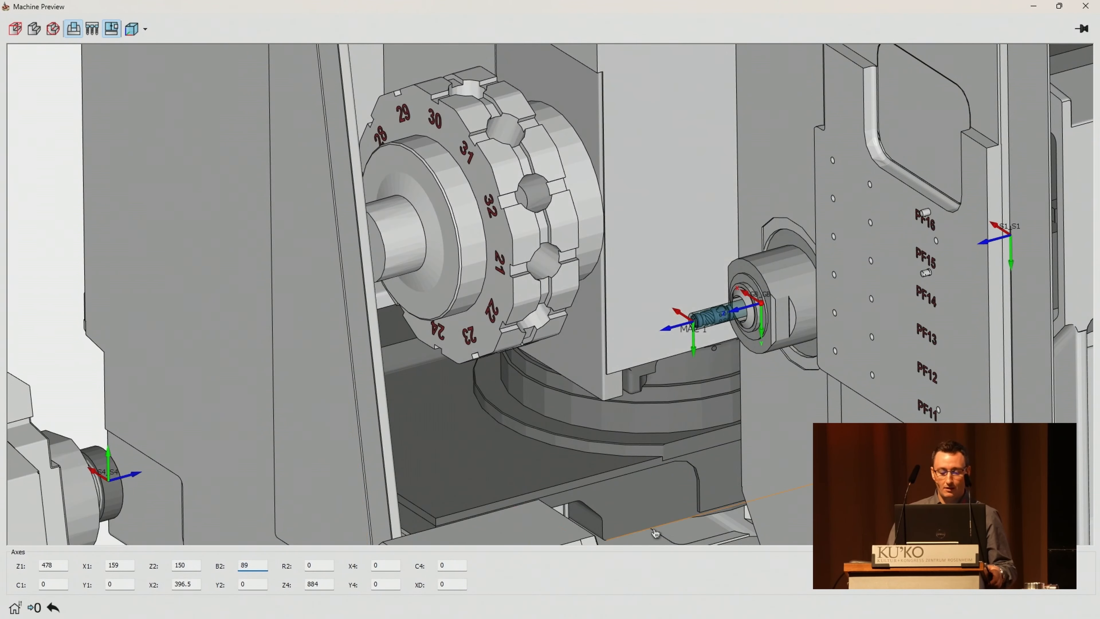
Step: Switch to the ModuleWorks Machine Simulator and show the machine housing around the Tornos SwissDECO 36
{"action": "left_click", "coordinate": [851, 611]}
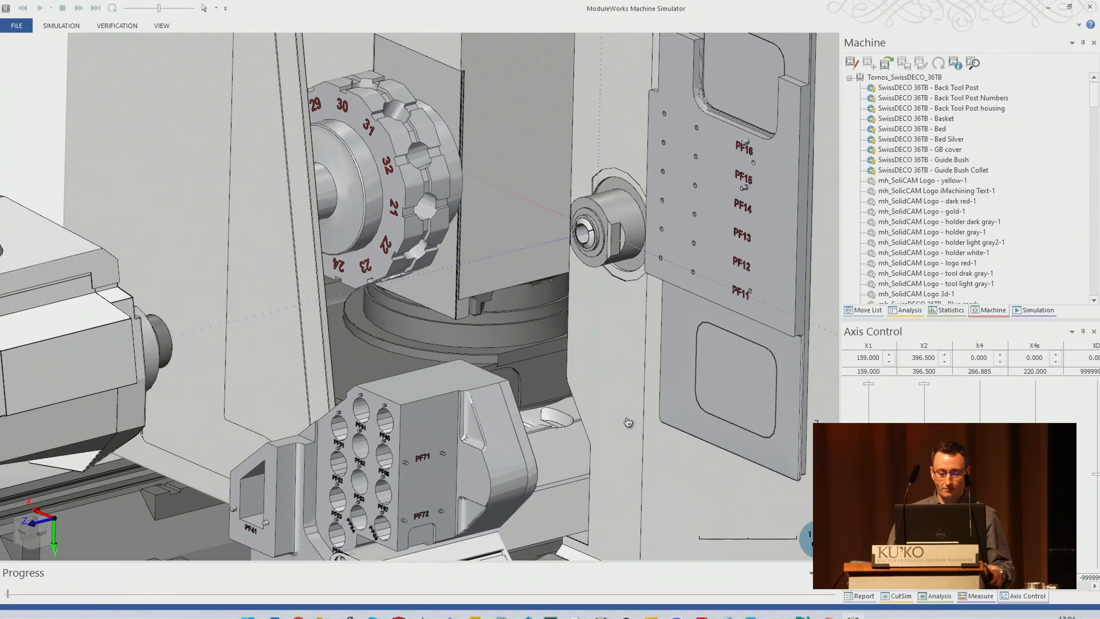
{"action": "scroll", "coordinate": [628, 422], "scroll_direction": "down", "scroll_amount": 2}
{"action": "scroll", "coordinate": [669, 248], "scroll_direction": "up", "scroll_amount": 1}
{"action": "scroll", "coordinate": [449, 376], "scroll_direction": "up", "scroll_amount": 4}
{"action": "scroll", "coordinate": [450, 376], "scroll_direction": "down", "scroll_amount": 6}
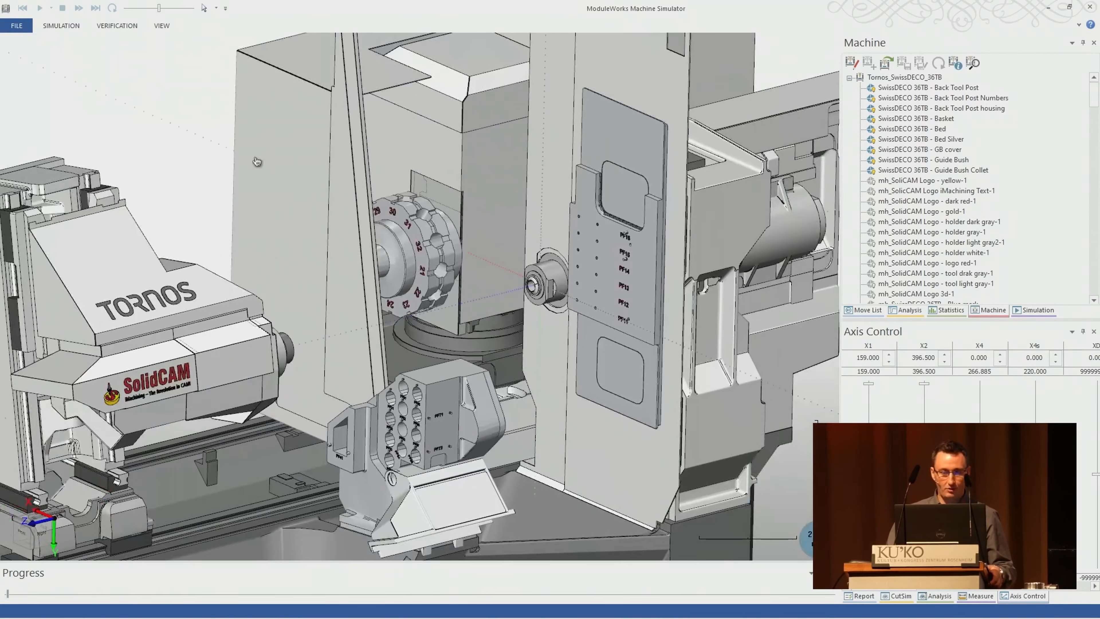
{"action": "left_click", "coordinate": [60, 27]}
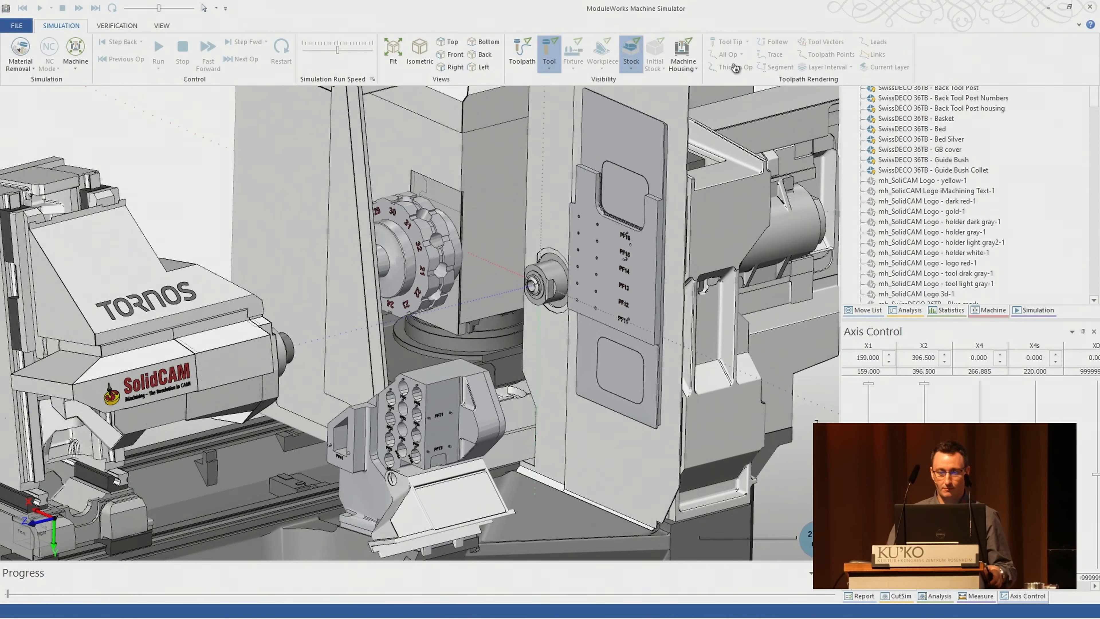
{"action": "left_click", "coordinate": [677, 54]}
{"action": "scroll", "coordinate": [522, 243], "scroll_direction": "down", "scroll_amount": 4}
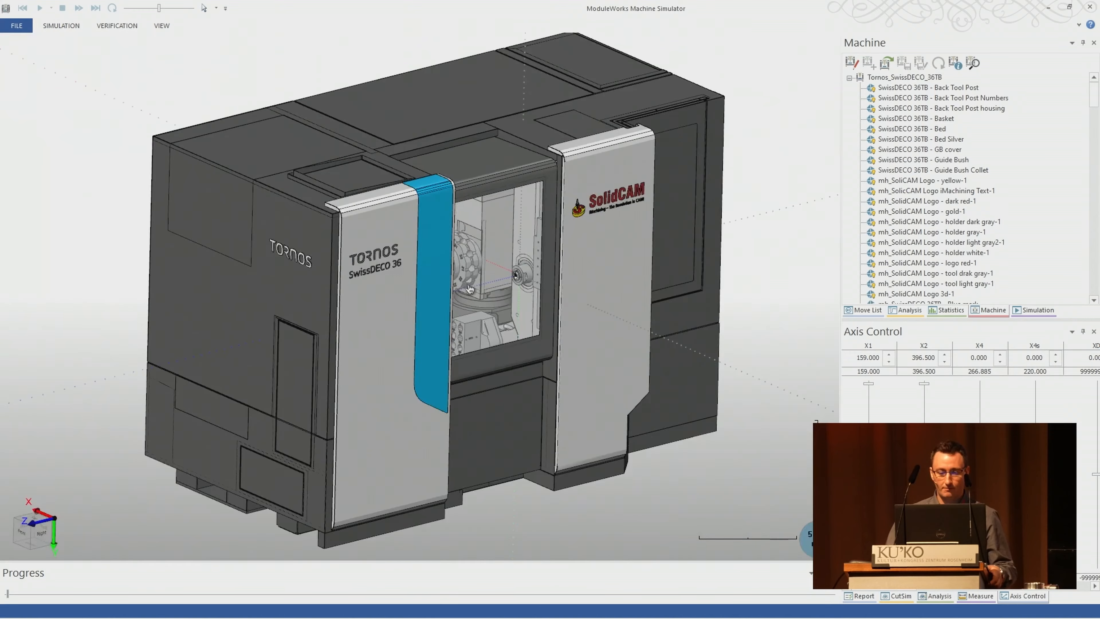
{"action": "scroll", "coordinate": [515, 295], "scroll_direction": "up", "scroll_amount": 5}
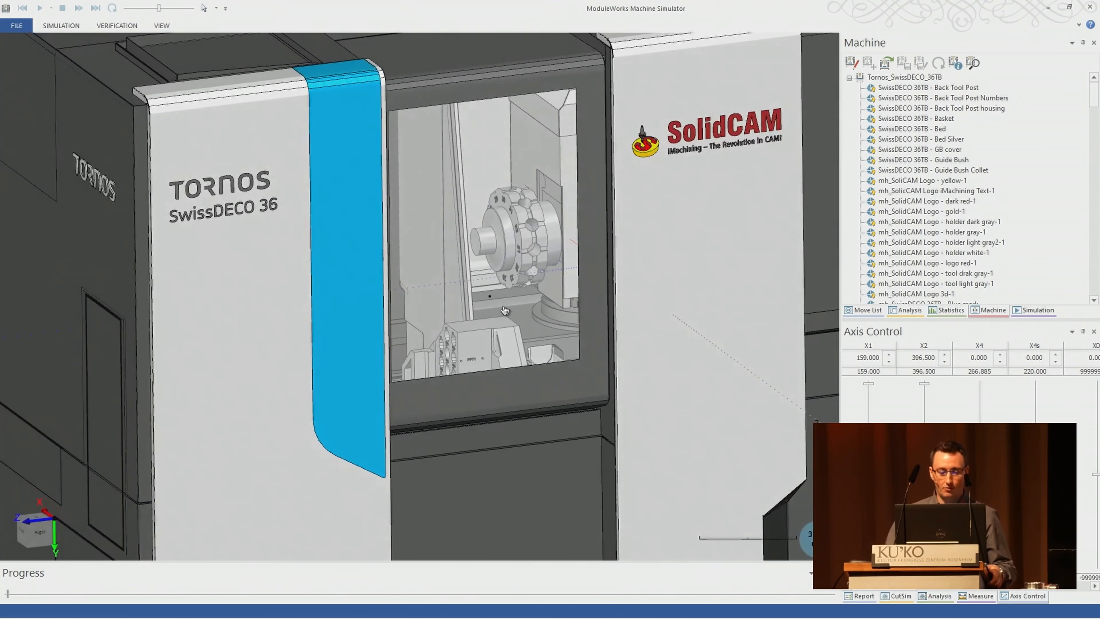
{"action": "scroll", "coordinate": [504, 295], "scroll_direction": "down", "scroll_amount": 2}
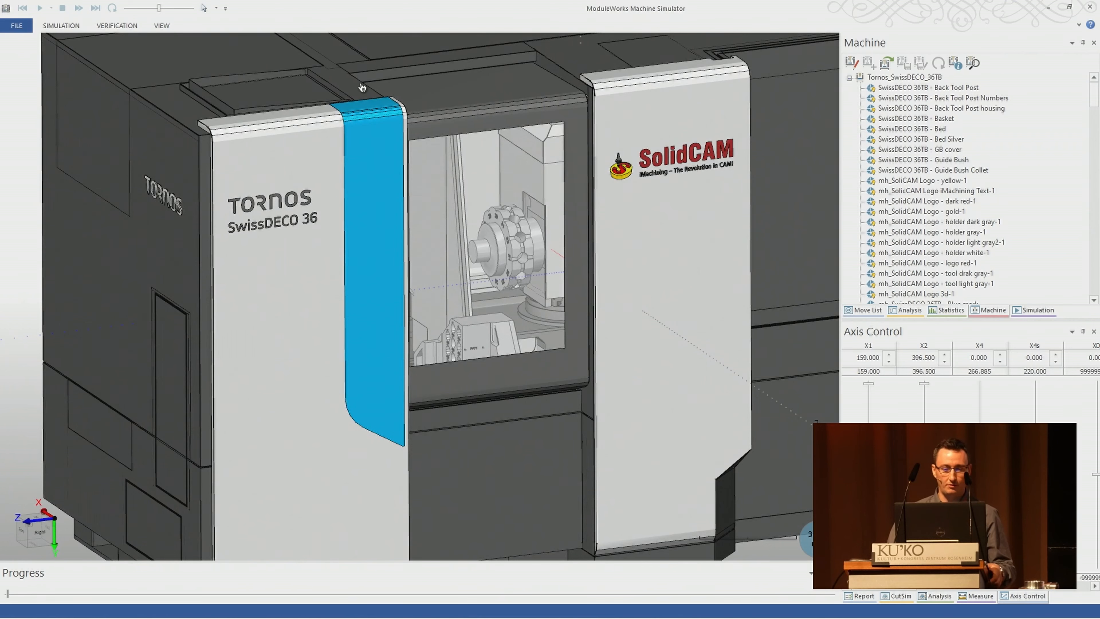
Step: Set the machine housing to Opaque in the simulation, and hide it again to expose the working area
{"action": "left_click", "coordinate": [77, 28]}
{"action": "left_click", "coordinate": [686, 60]}
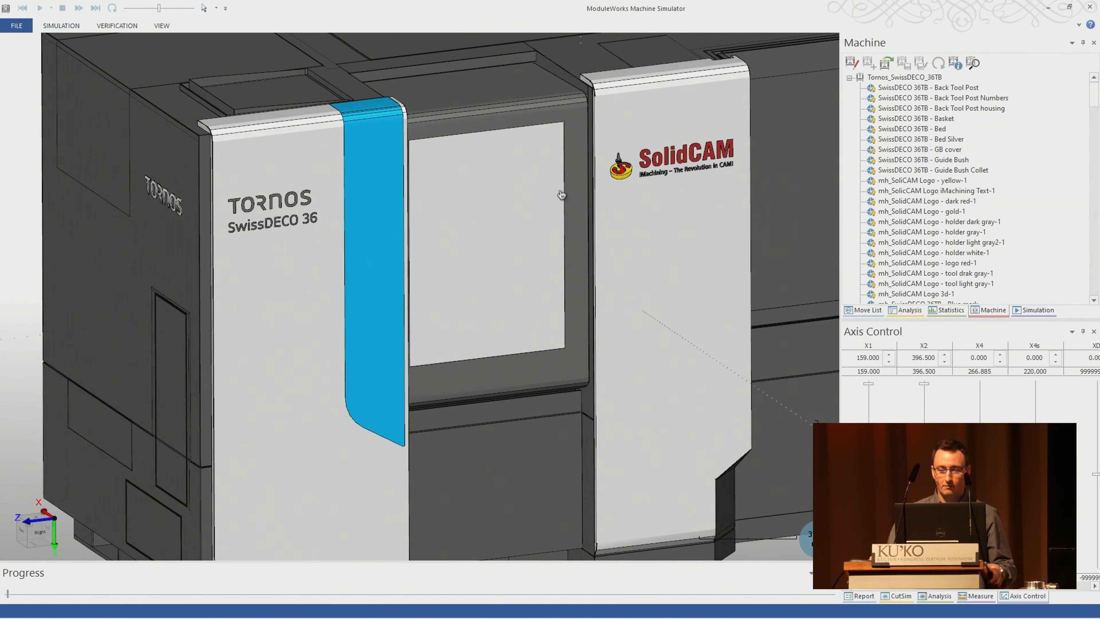
{"action": "left_click", "coordinate": [63, 27]}
{"action": "left_click", "coordinate": [685, 65]}
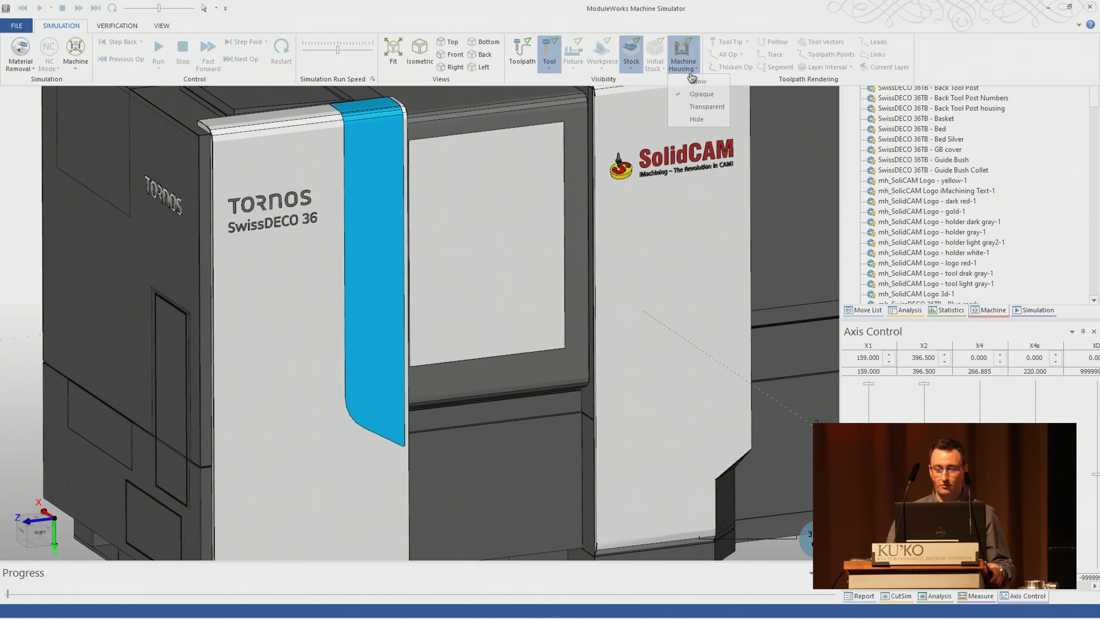
{"action": "left_click", "coordinate": [698, 113]}
{"action": "scroll", "coordinate": [504, 263], "scroll_direction": "up", "scroll_amount": 5}
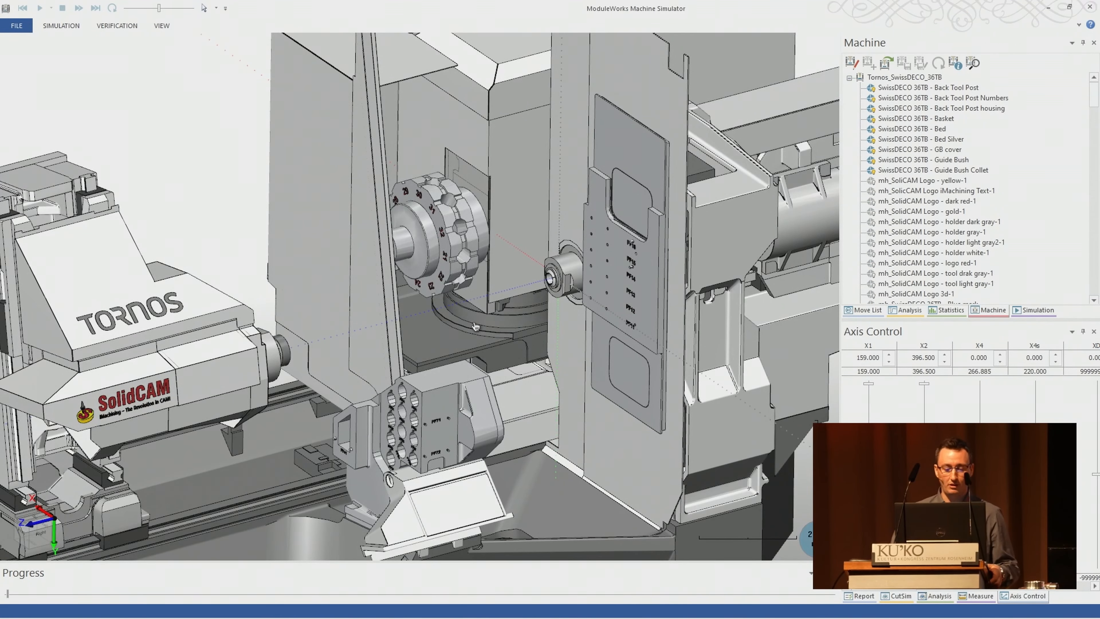
{"action": "scroll", "coordinate": [441, 342], "scroll_direction": "up", "scroll_amount": 2}
Step: Leave the simulator and close both the machine preview and the machine setup without saving
{"action": "left_click", "coordinate": [1048, 7]}
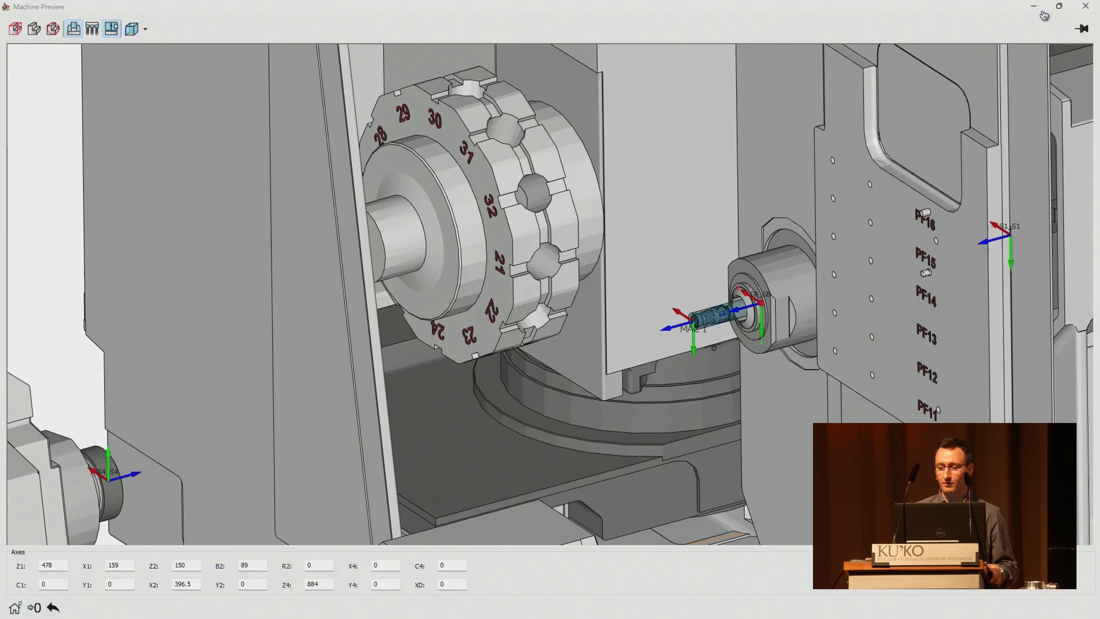
{"action": "left_click", "coordinate": [1085, 13]}
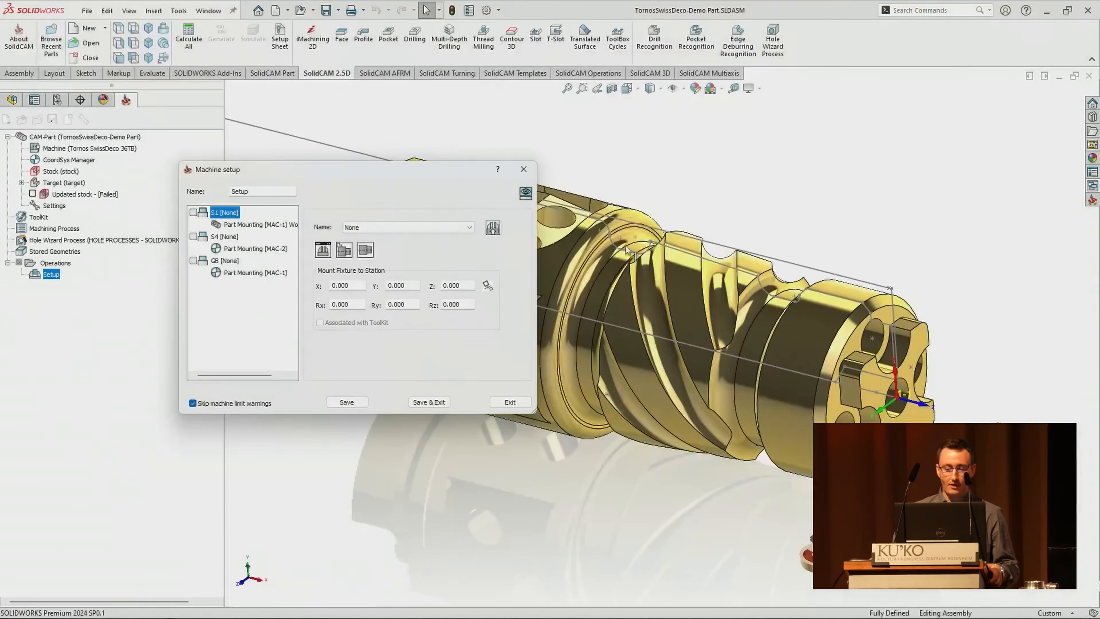
{"action": "left_click", "coordinate": [510, 403]}
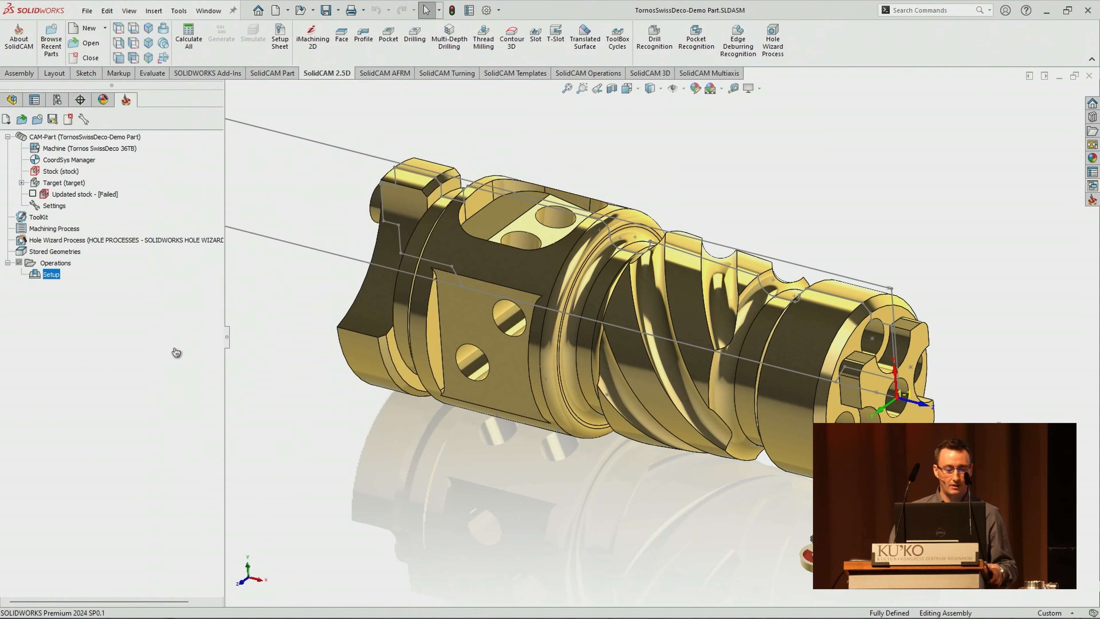
Step: Open the CAM-Part's ToolKit and arrange its machine preview beside the tool stations, with the tool carriers in view
{"action": "double_click", "coordinate": [38, 219]}
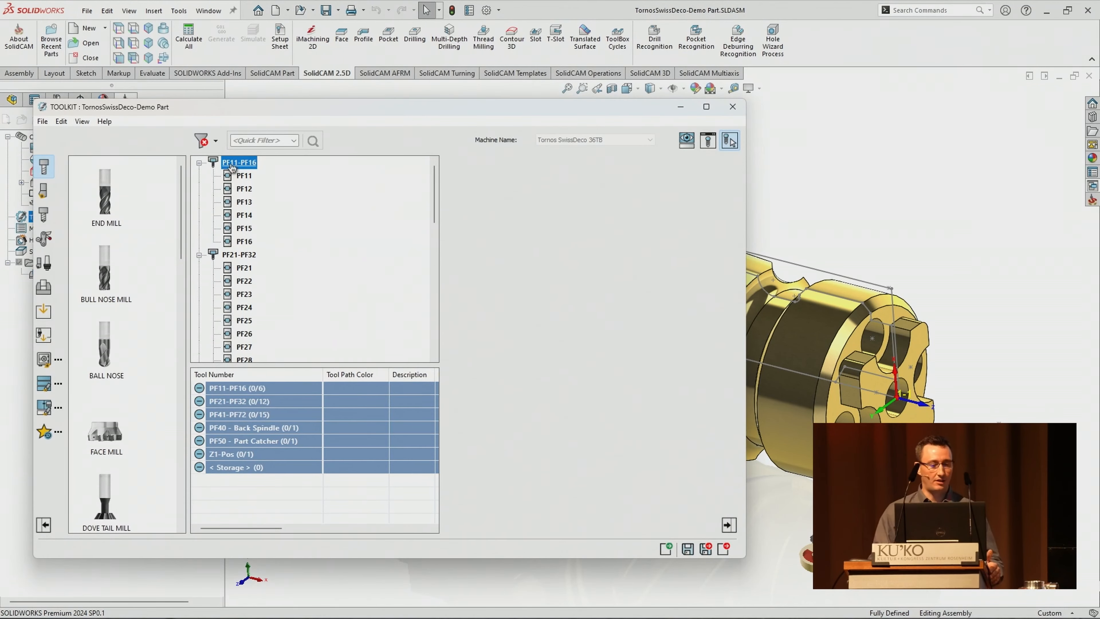
{"action": "left_click", "coordinate": [687, 140]}
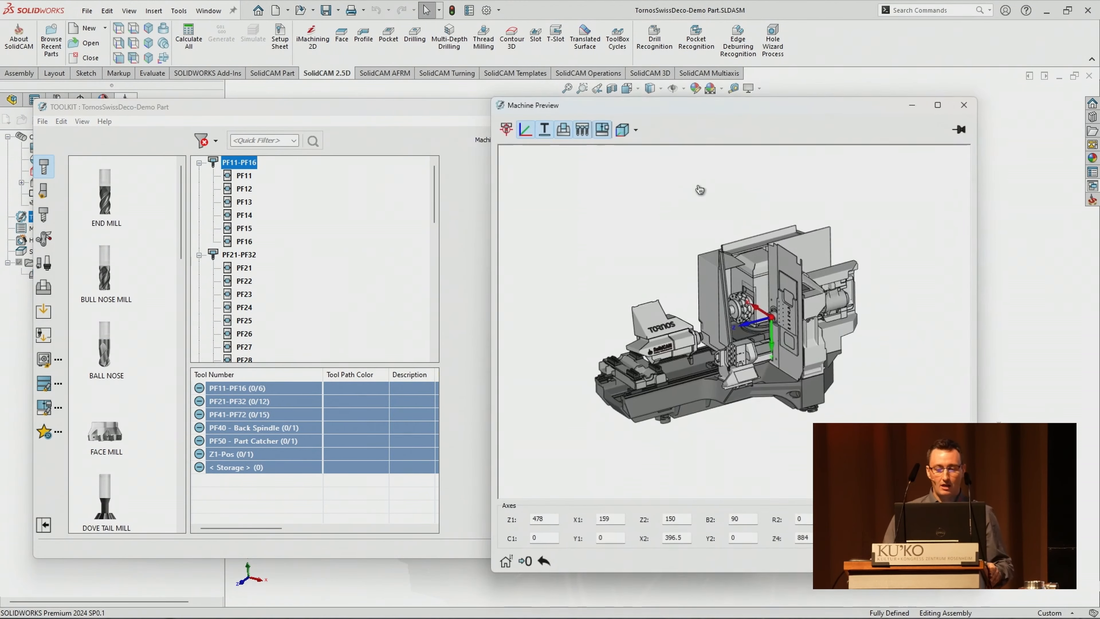
{"action": "left_click_drag", "start_coordinate": [693, 125], "coordinate": [1079, 131]}
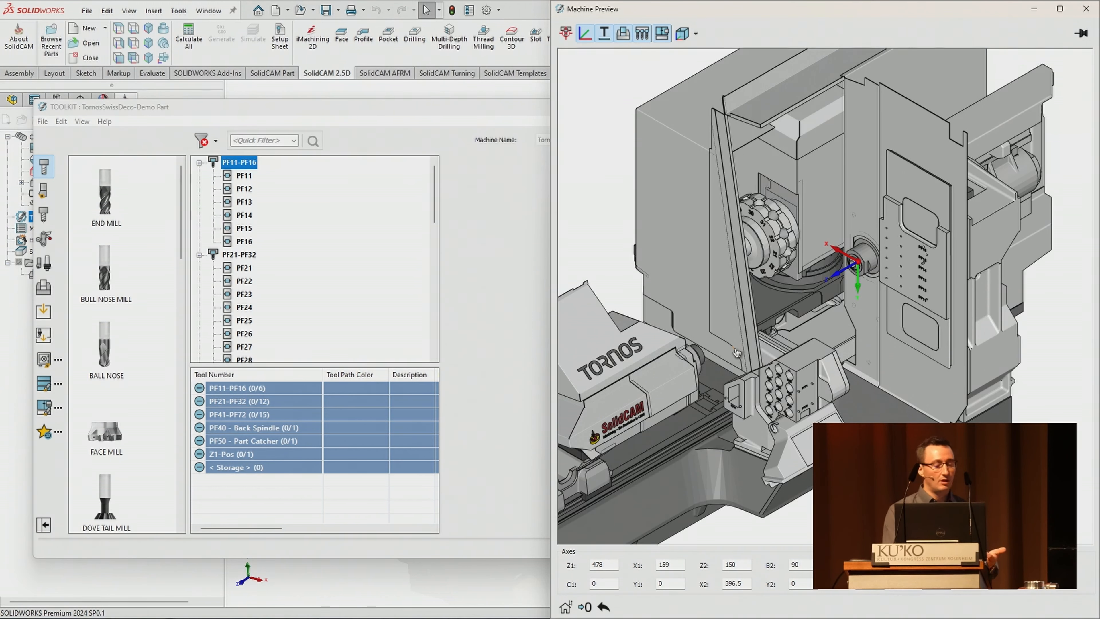
{"action": "left_click", "coordinate": [809, 295]}
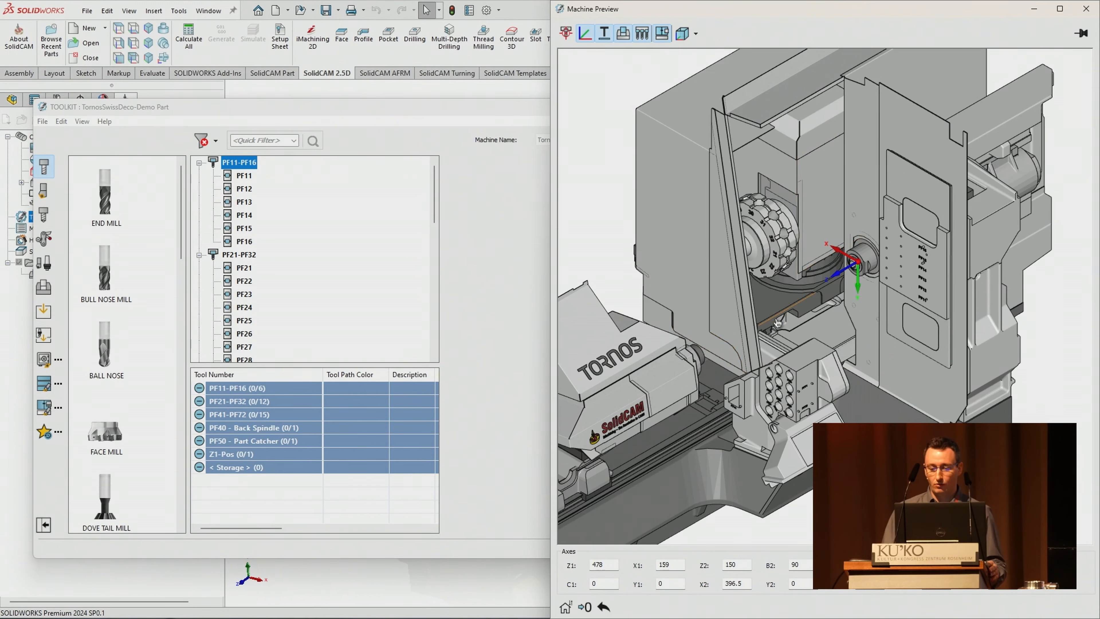
{"action": "middle_click_drag", "start_coordinate": [809, 295], "coordinate": [756, 262]}
{"action": "middle_click_drag", "start_coordinate": [642, 238], "coordinate": [627, 236]}
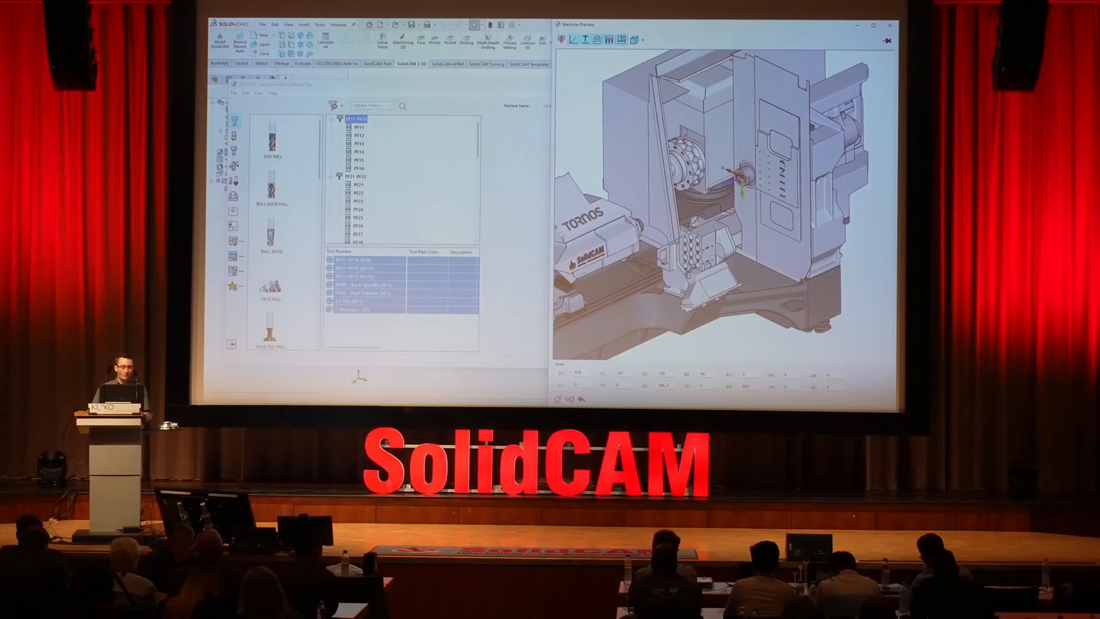
Step: Open the Tornos SwissDeco36TB machine tool library in the ToolKit and widen its list to review the stored tools
{"action": "left_click", "coordinate": [233, 271]}
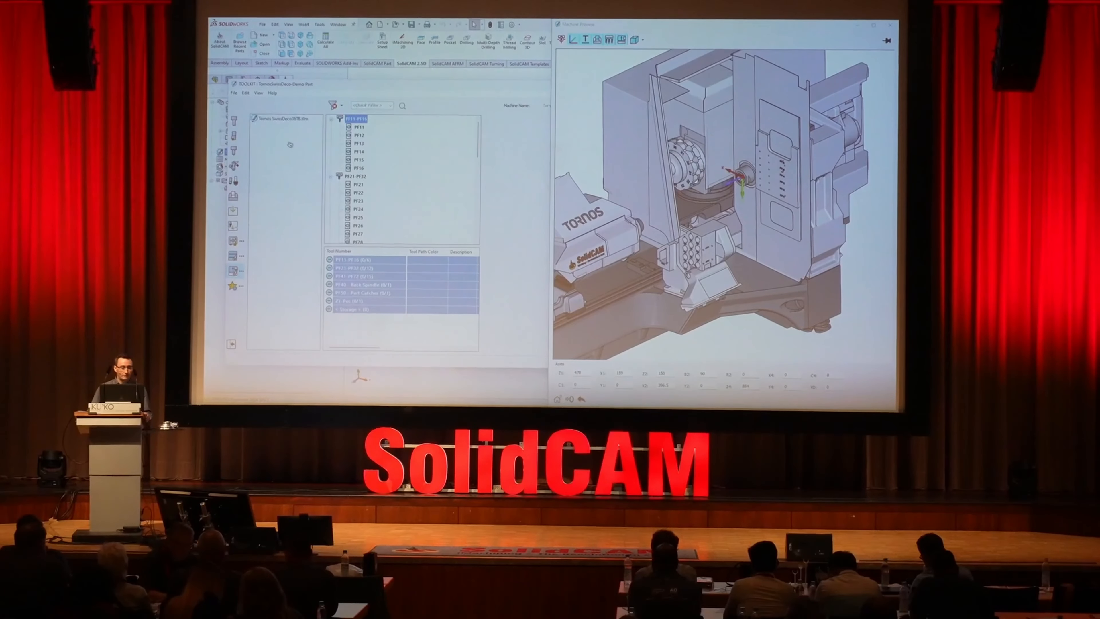
{"action": "double_click", "coordinate": [289, 120]}
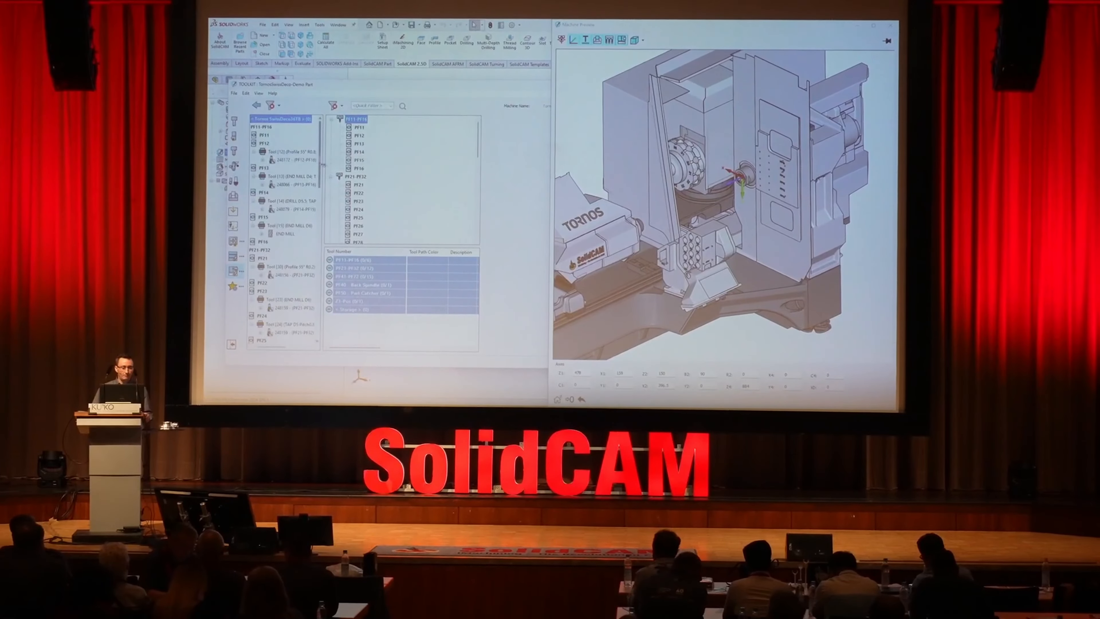
{"action": "left_click_drag", "start_coordinate": [324, 164], "coordinate": [363, 198]}
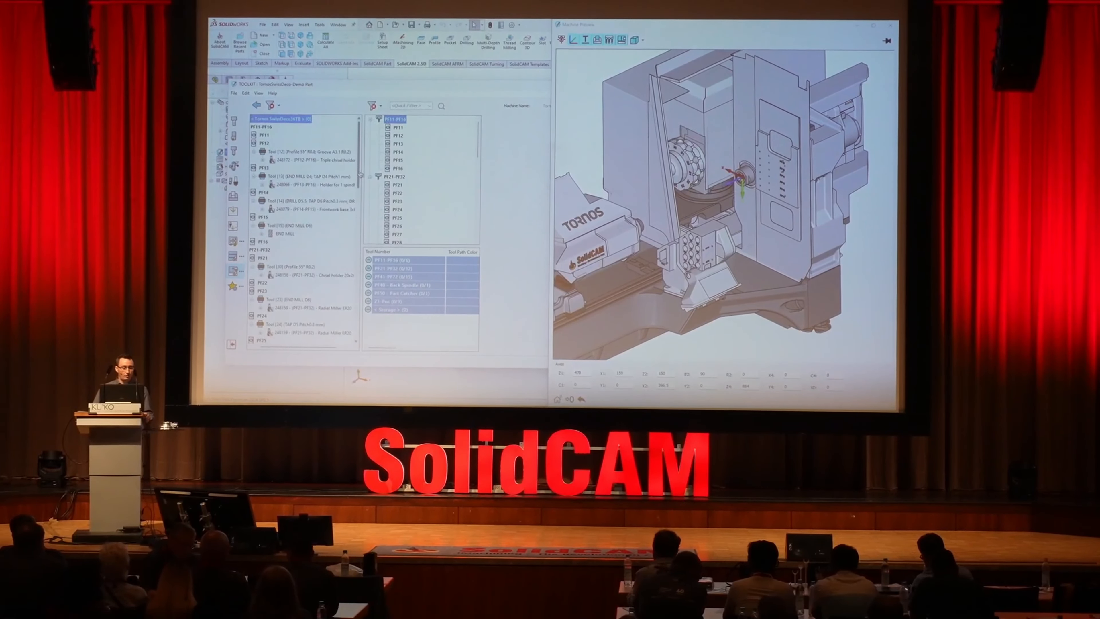
{"action": "scroll", "coordinate": [363, 198], "scroll_direction": "down", "scroll_amount": 3}
{"action": "scroll", "coordinate": [363, 198], "scroll_direction": "down", "scroll_amount": 5}
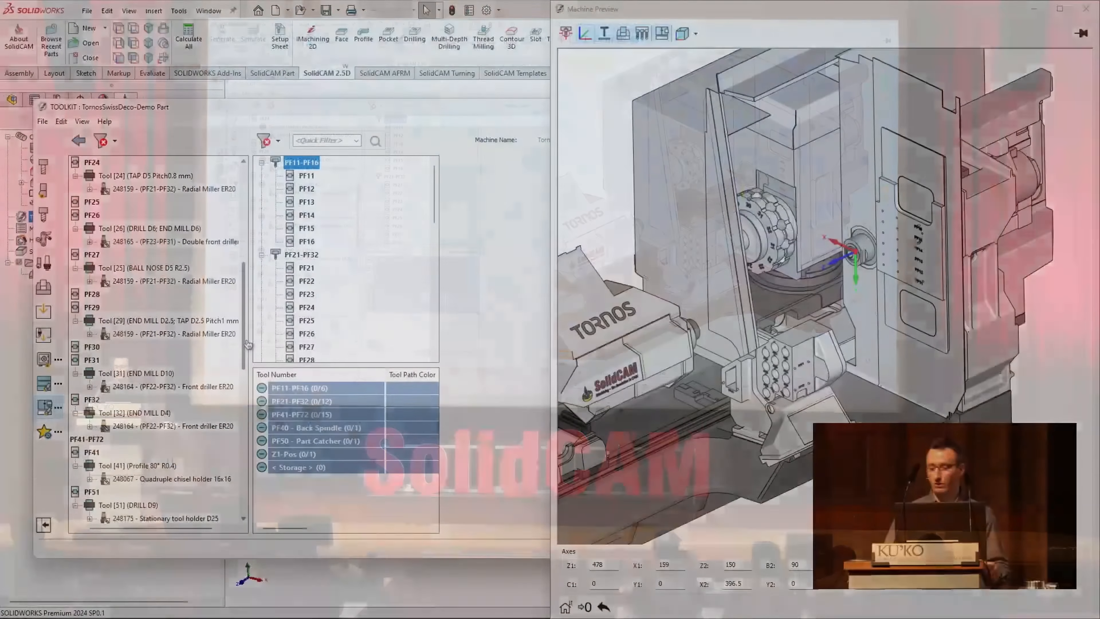
{"action": "scroll", "coordinate": [130, 273], "scroll_direction": "up", "scroll_amount": 8}
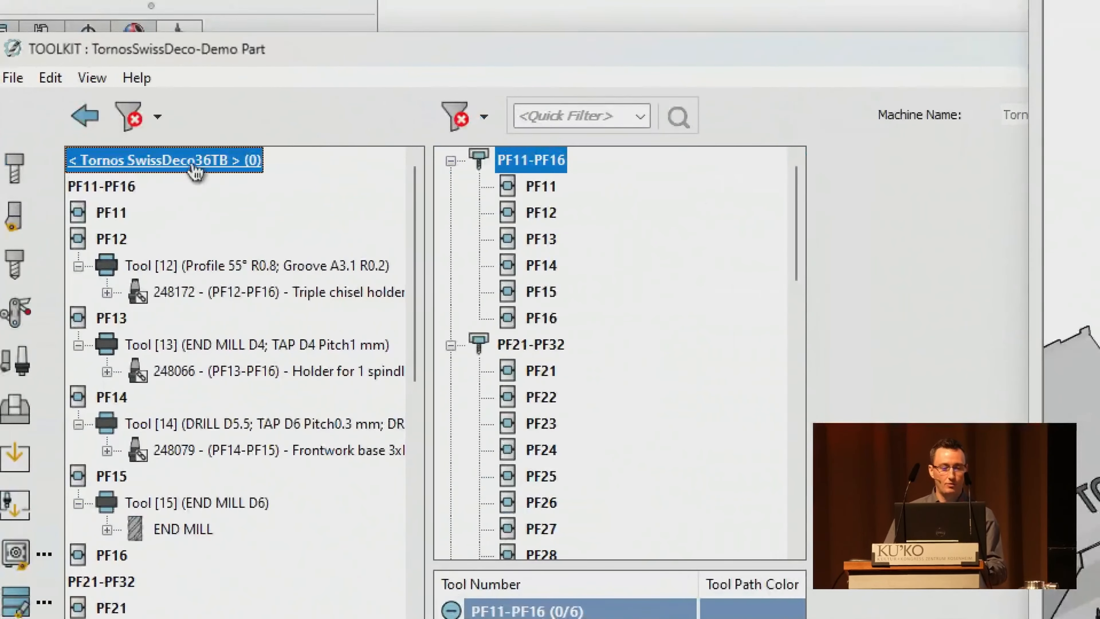
Step: Mount all tools from the Tornos SwissDeco36TB library on the machine
{"action": "right_click", "coordinate": [136, 169]}
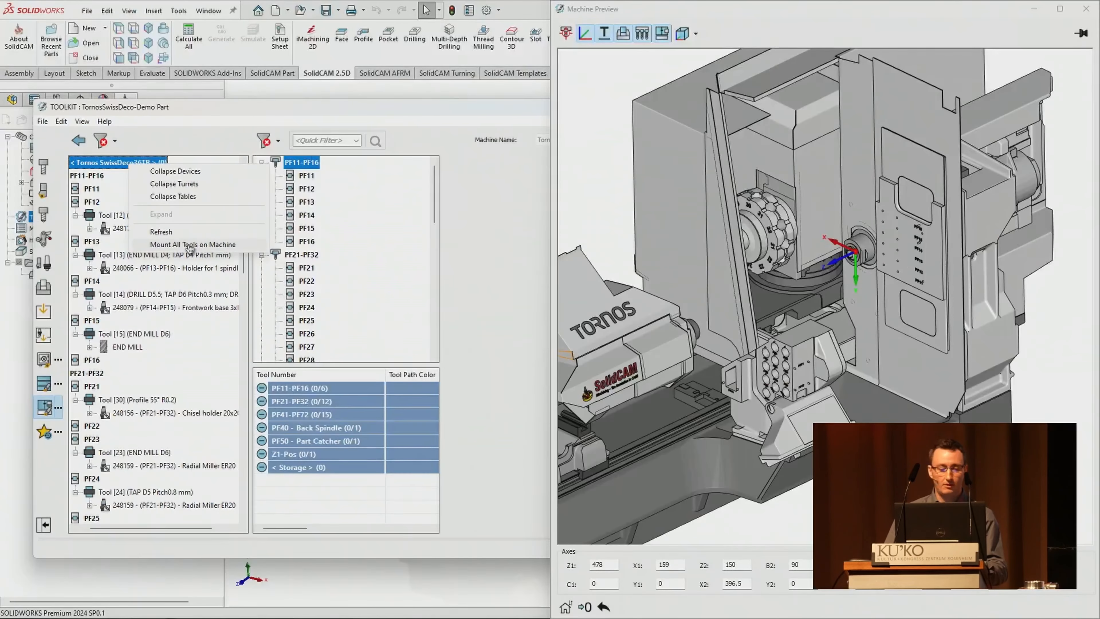
{"action": "left_click", "coordinate": [305, 325]}
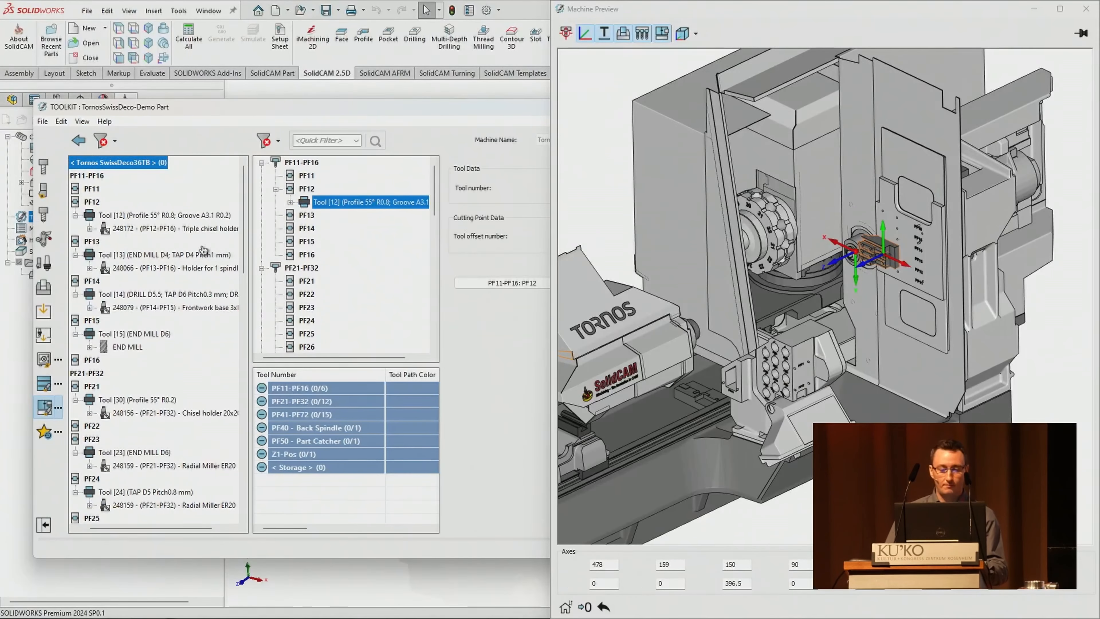
{"action": "left_click", "coordinate": [557, 353]}
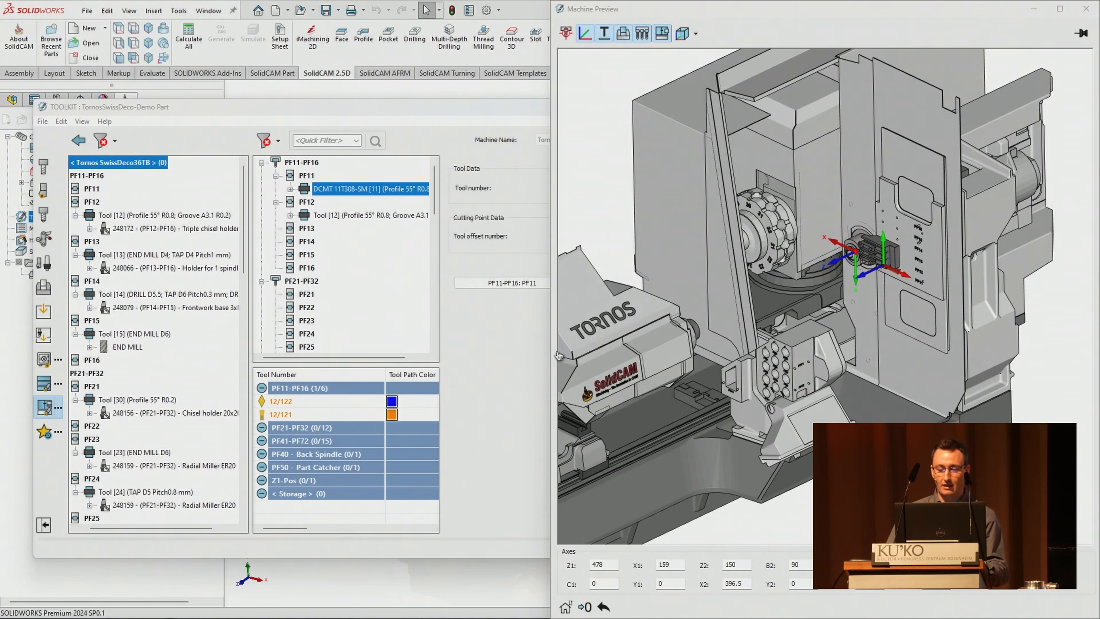
{"action": "left_click", "coordinate": [558, 353]}
{"action": "left_click", "coordinate": [557, 353]}
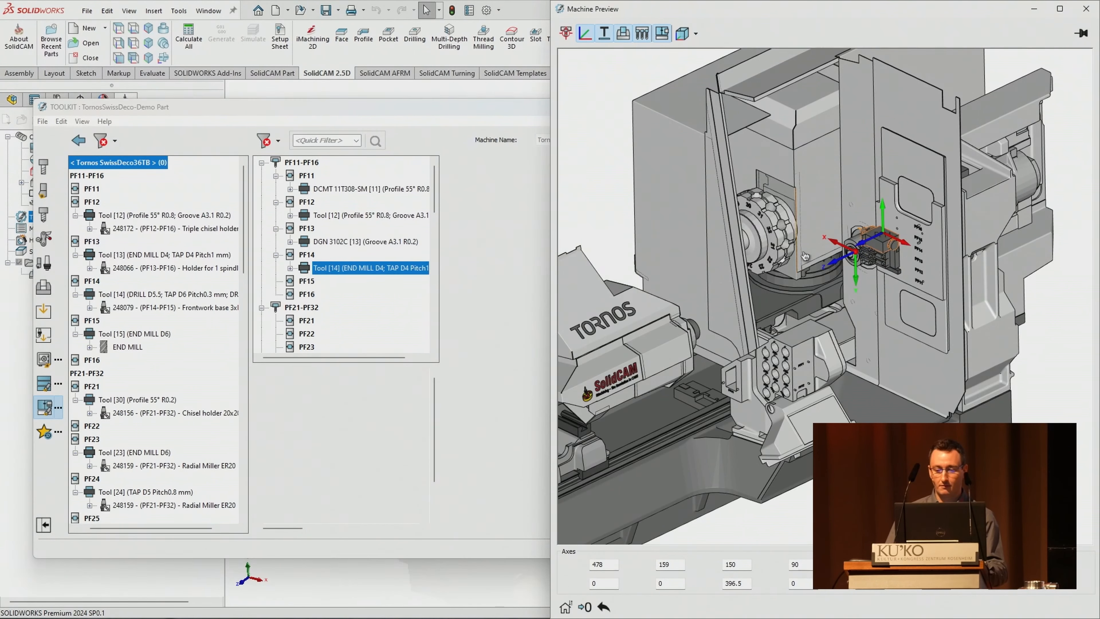
Step: Examine the tools mounted on the revolver and locate the end mill holder of station PF31 in the station list with Select Tool Component
{"action": "left_click", "coordinate": [551, 352]}
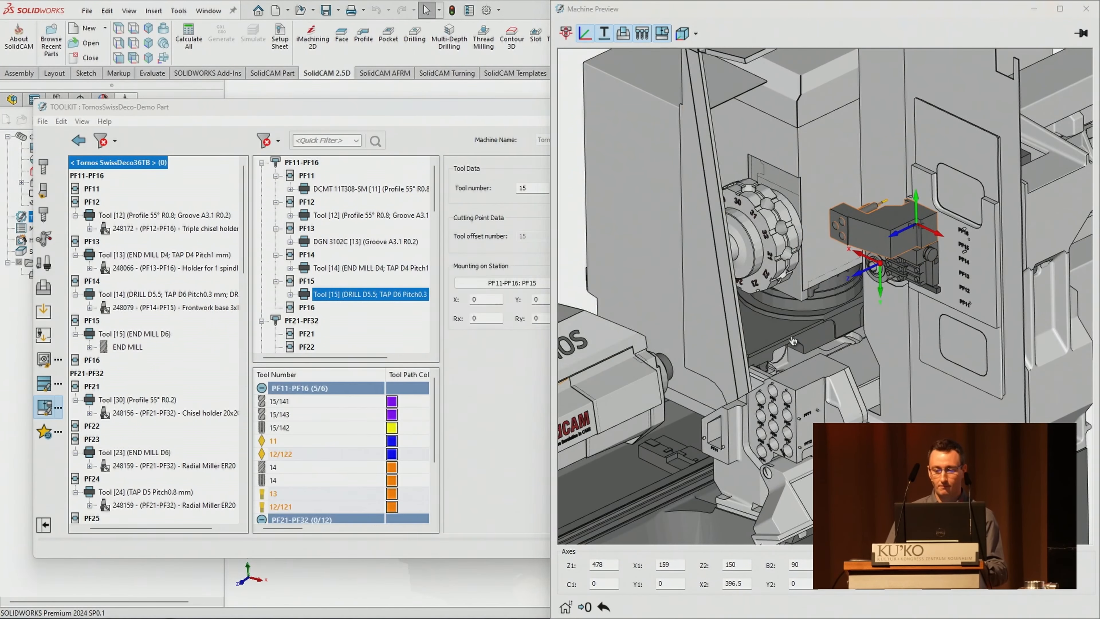
{"action": "left_click", "coordinate": [571, 354]}
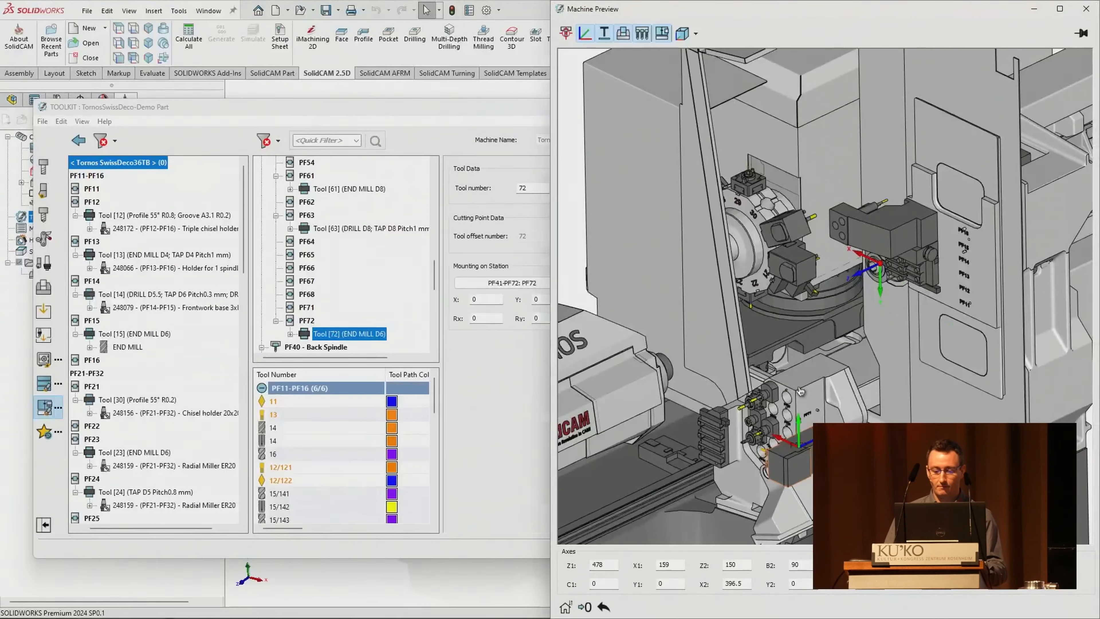
{"action": "scroll", "coordinate": [814, 407], "scroll_direction": "up", "scroll_amount": 3}
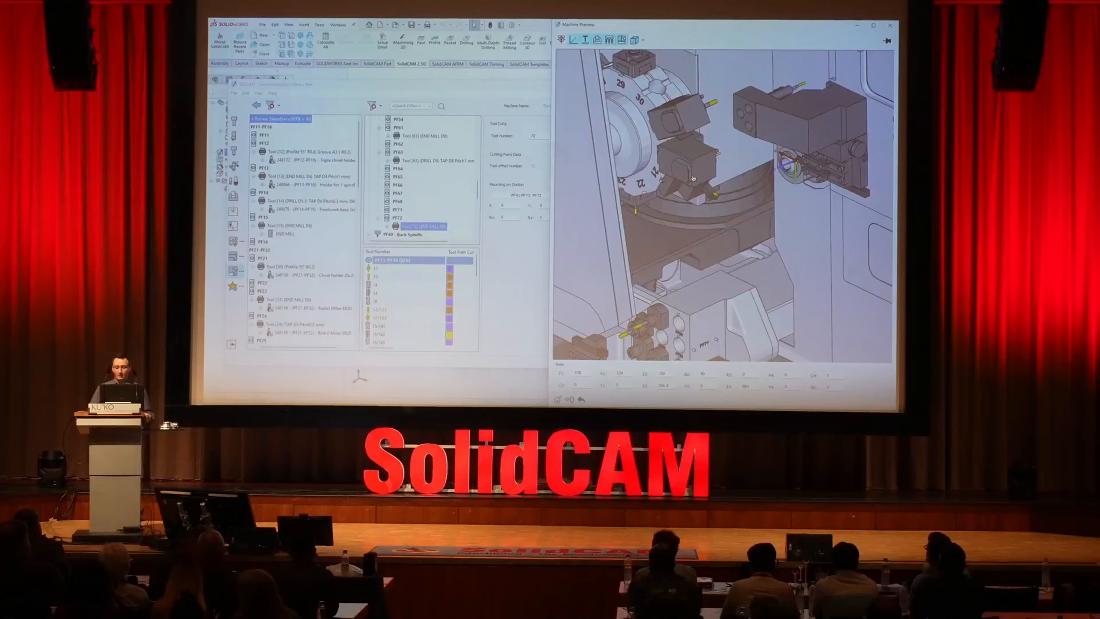
{"action": "scroll", "coordinate": [694, 179], "scroll_direction": "up", "scroll_amount": 3}
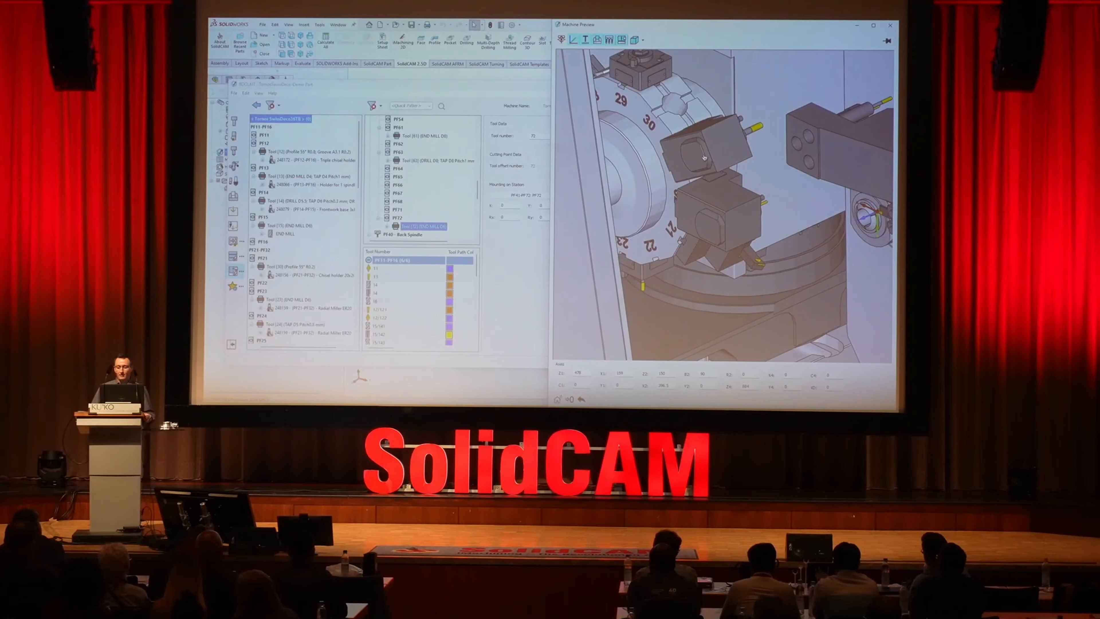
{"action": "right_click", "coordinate": [717, 148]}
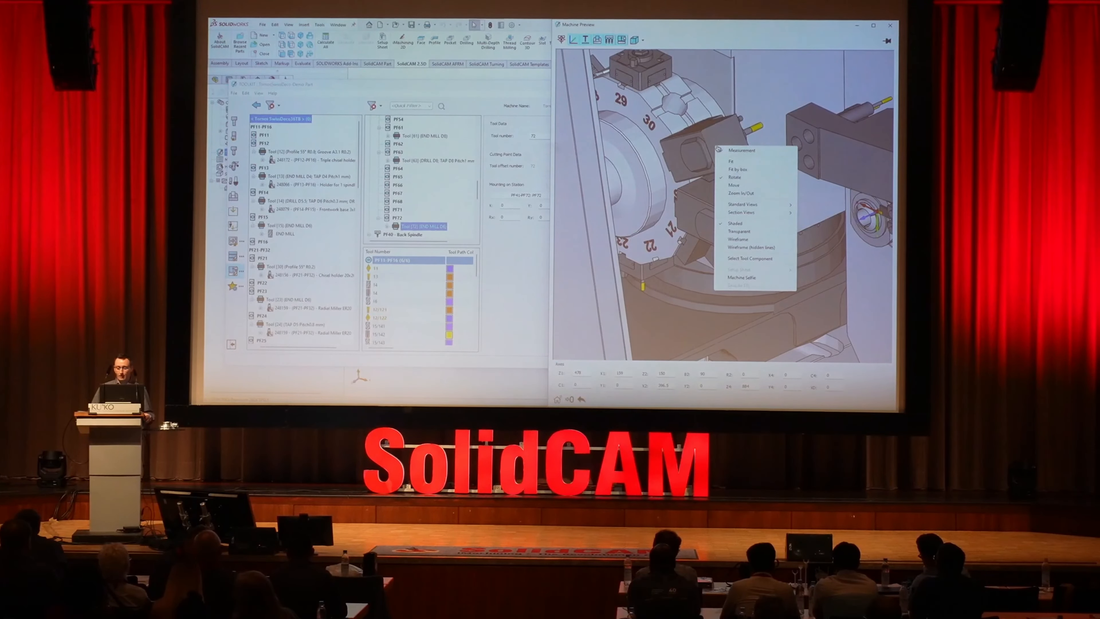
{"action": "right_click", "coordinate": [719, 138]}
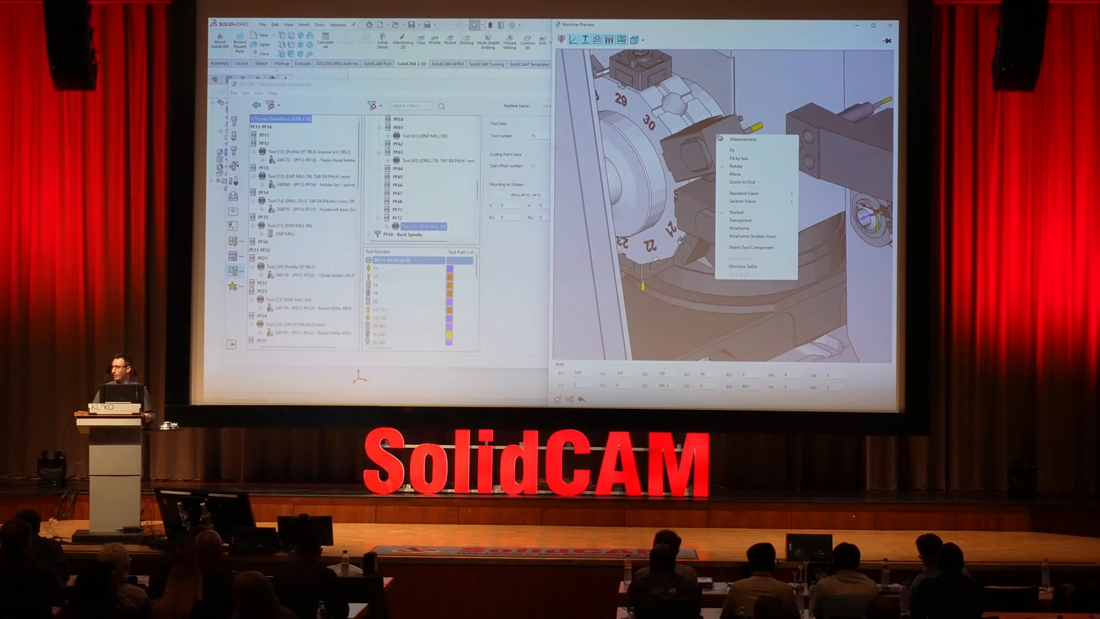
{"action": "left_click", "coordinate": [759, 248]}
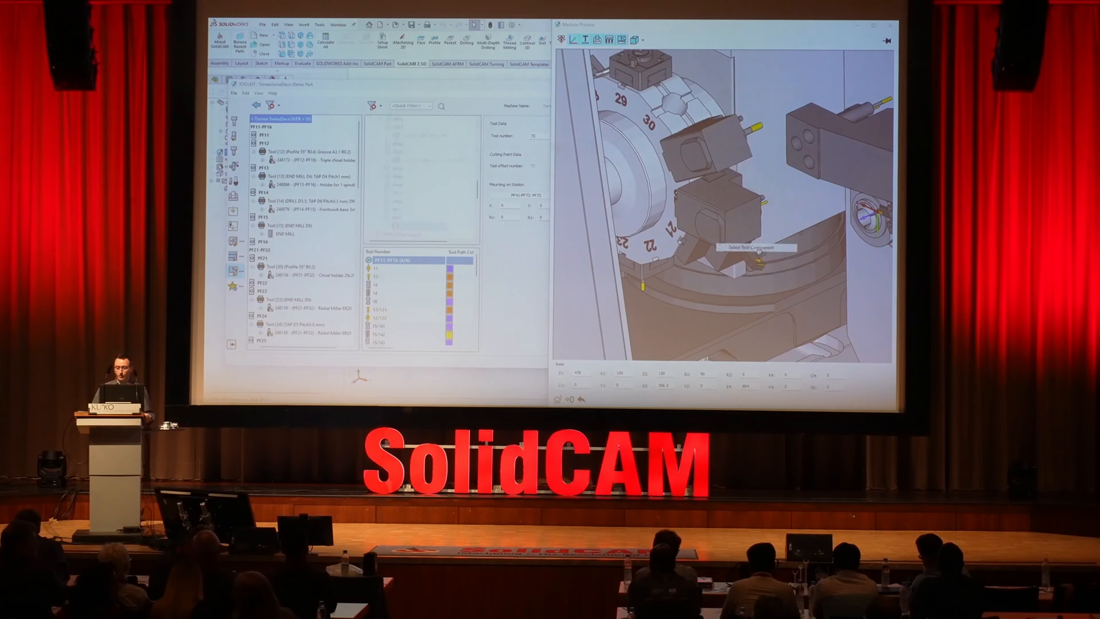
{"action": "left_click", "coordinate": [759, 251]}
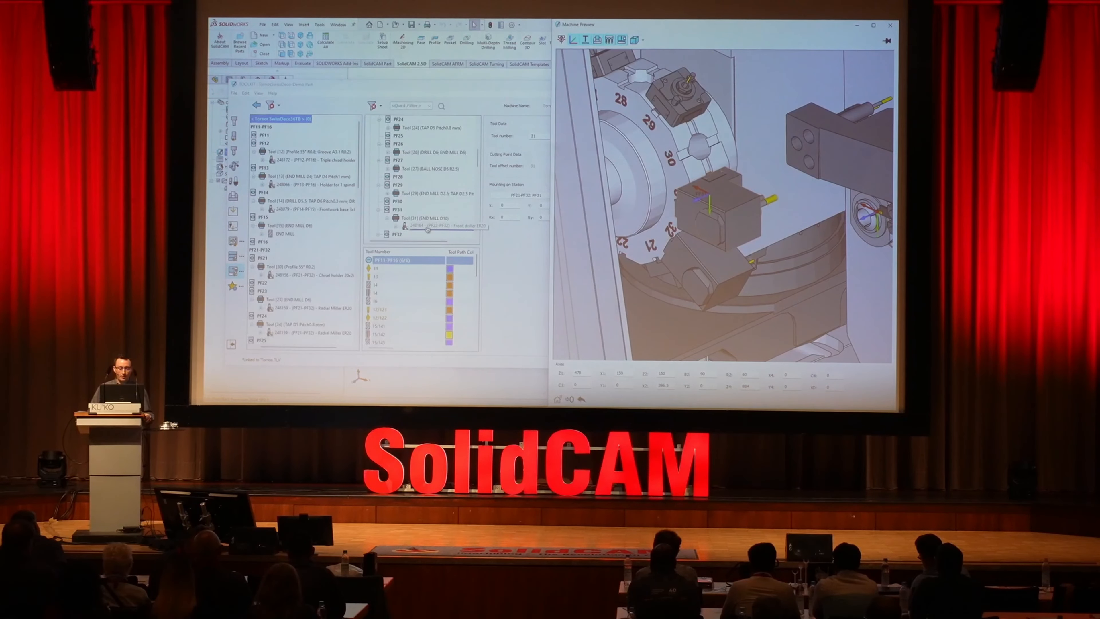
Step: Move the END MILL D10 tool from station PF31 to station PF30 and check its place on the revolver
{"action": "right_click", "coordinate": [421, 220]}
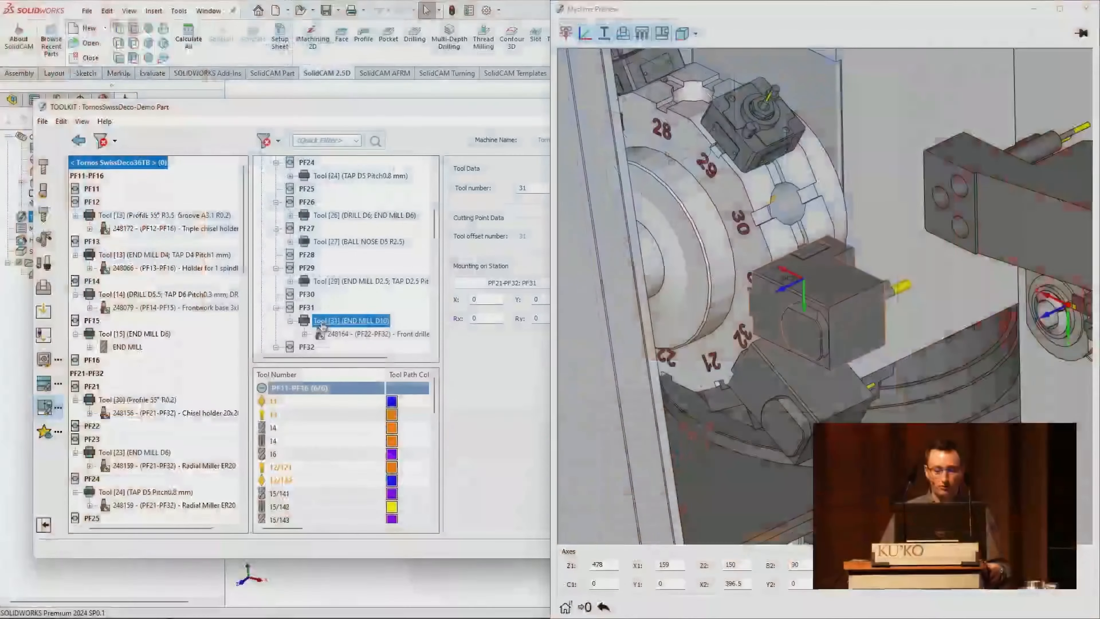
{"action": "left_click", "coordinate": [329, 321]}
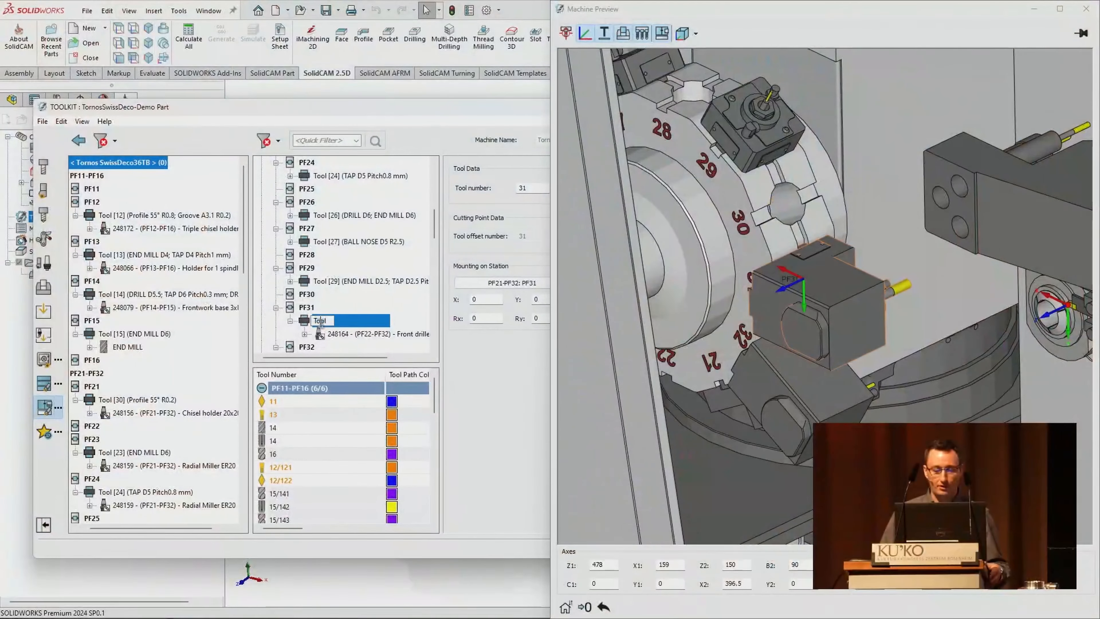
{"action": "left_click_drag", "start_coordinate": [307, 326], "coordinate": [306, 294]}
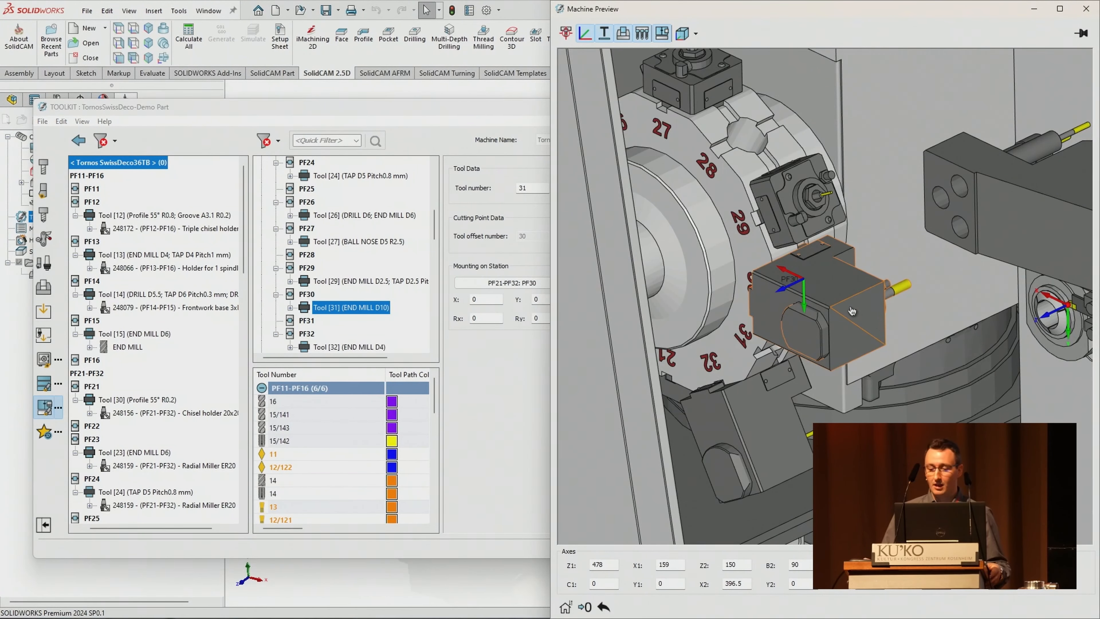
{"action": "scroll", "coordinate": [852, 299], "scroll_direction": "up", "scroll_amount": 2}
{"action": "middle_click_drag", "start_coordinate": [851, 297], "coordinate": [807, 290]}
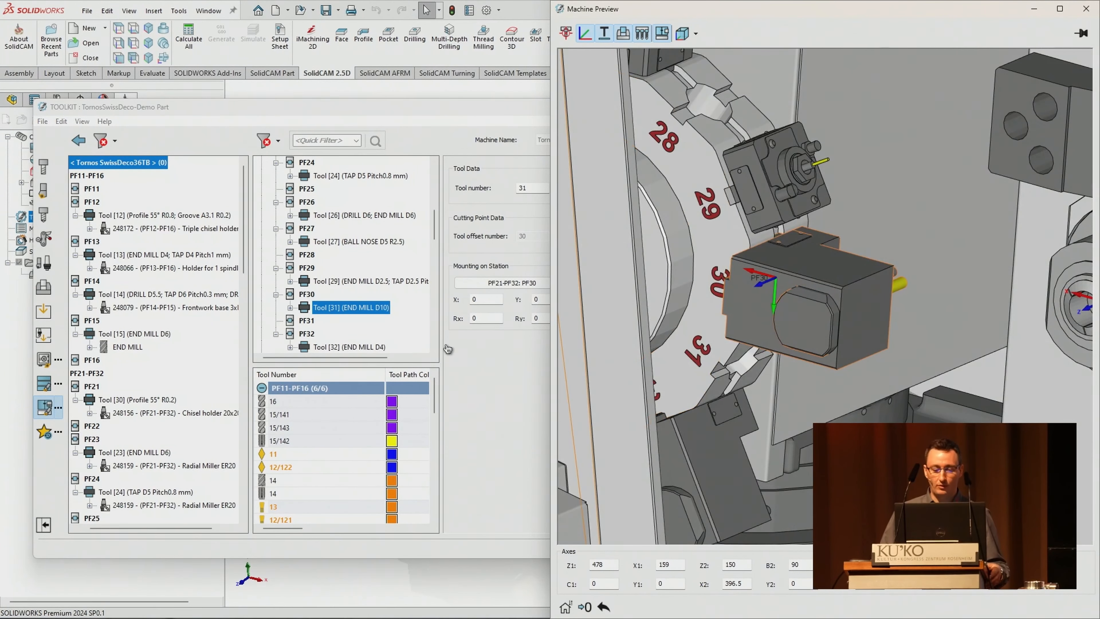
Step: Switch the END MILL D10 tool on PF30 with the tool on station PF29
{"action": "right_click", "coordinate": [315, 308]}
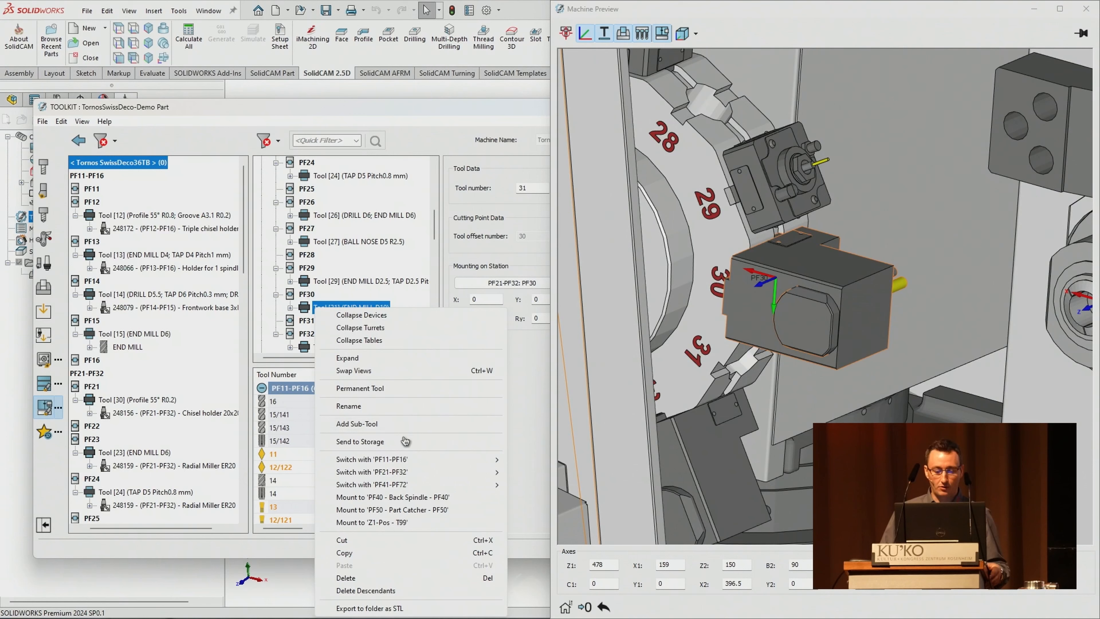
{"action": "mouse_move", "coordinate": [414, 472]}
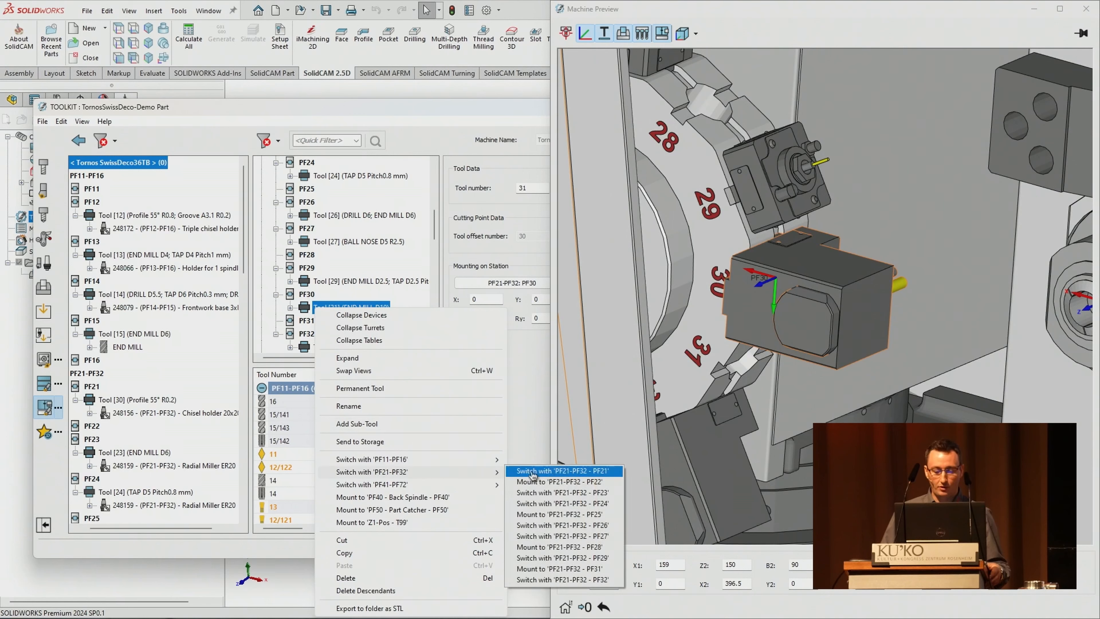
{"action": "left_click", "coordinate": [589, 558]}
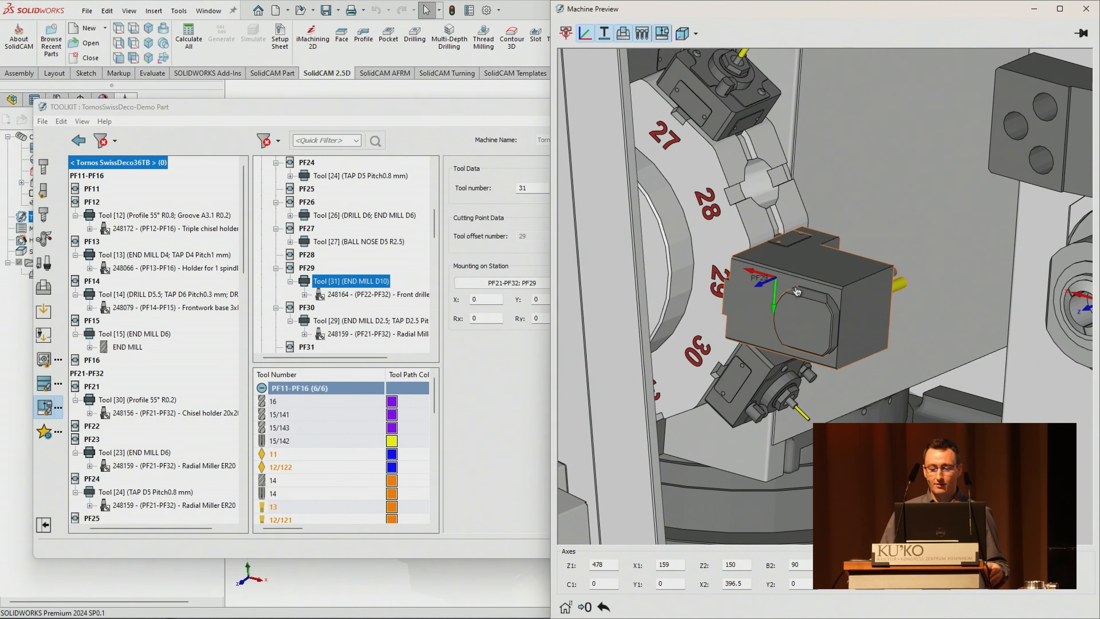
{"action": "scroll", "coordinate": [799, 290], "scroll_direction": "down", "scroll_amount": 2}
{"action": "scroll", "coordinate": [783, 252], "scroll_direction": "down", "scroll_amount": 1}
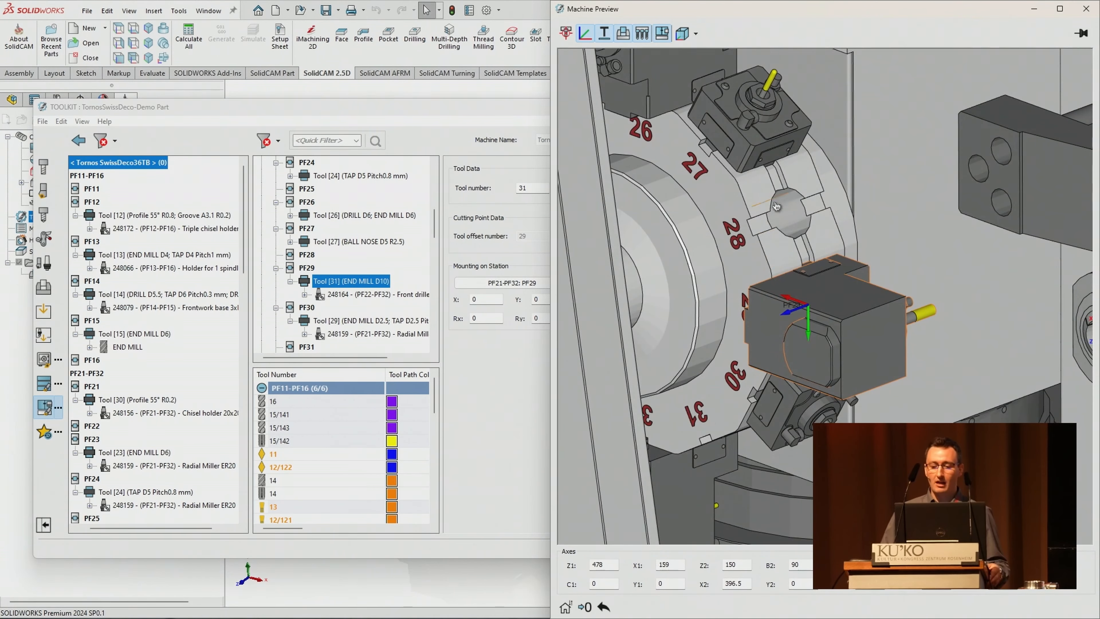
Step: Add a new Holder component to the empty station PF28
{"action": "scroll", "coordinate": [767, 212], "scroll_direction": "up", "scroll_amount": 3}
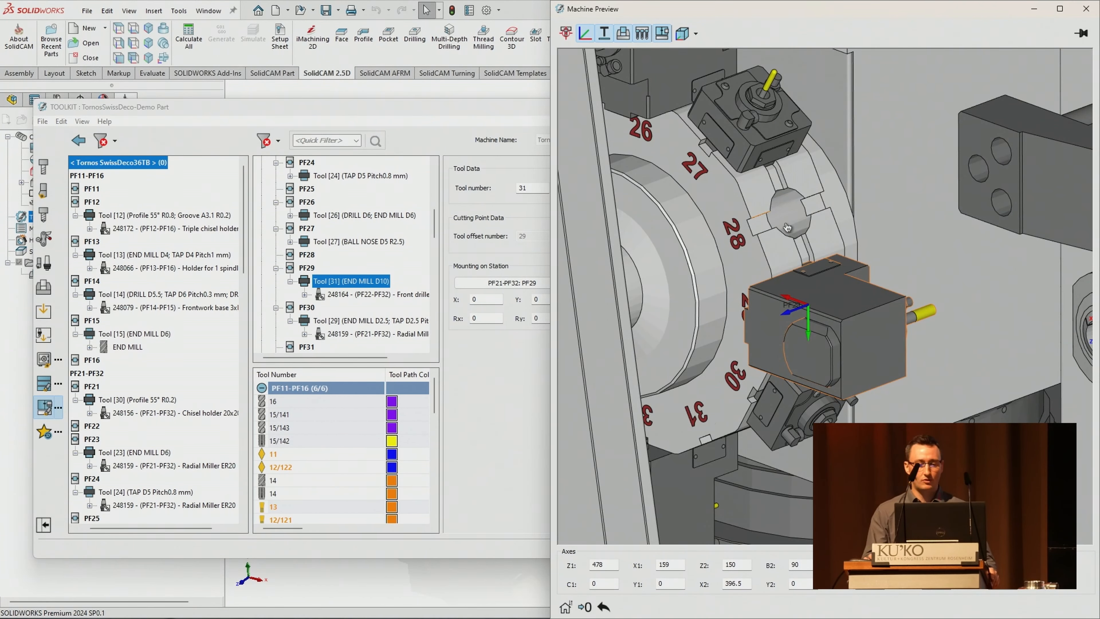
{"action": "left_click", "coordinate": [47, 264]}
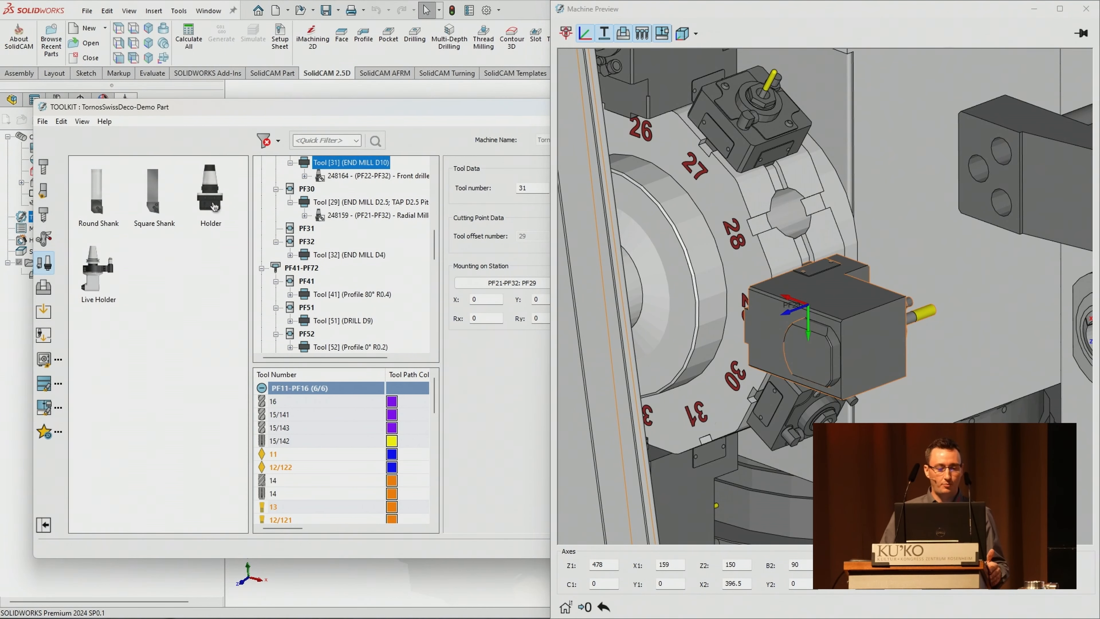
{"action": "left_click_drag", "start_coordinate": [214, 206], "coordinate": [333, 295]}
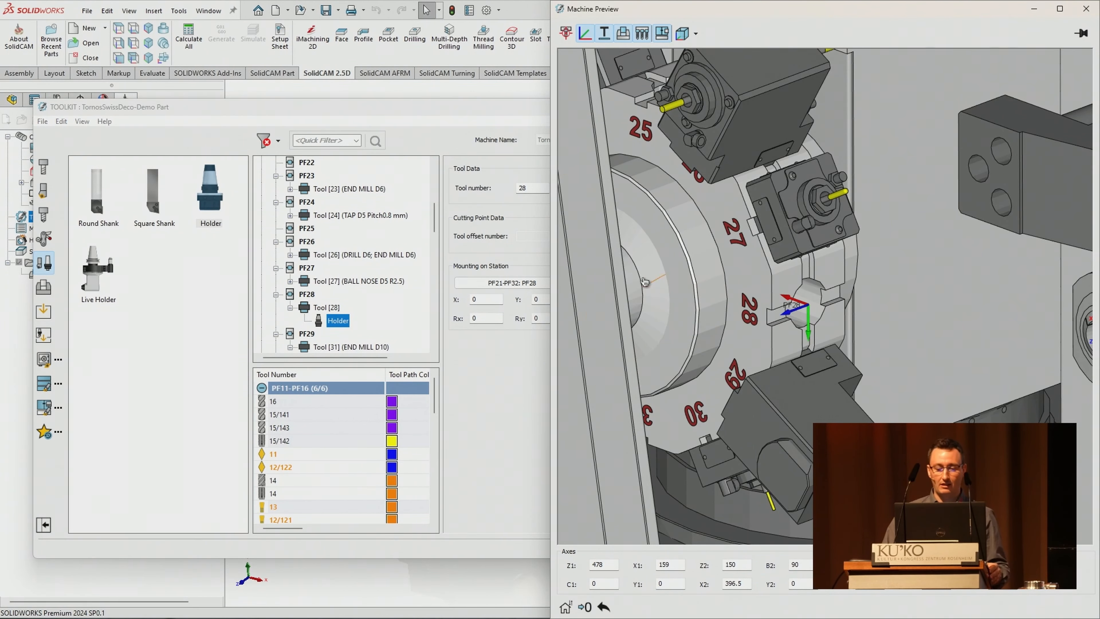
Step: Load the 3D model file 248159 - Radial Miller ER20.STL from the Revolver (PF21-PF32) folder as the shape of the PF28 holder
{"action": "left_click_drag", "start_coordinate": [491, 113], "coordinate": [348, 135]}
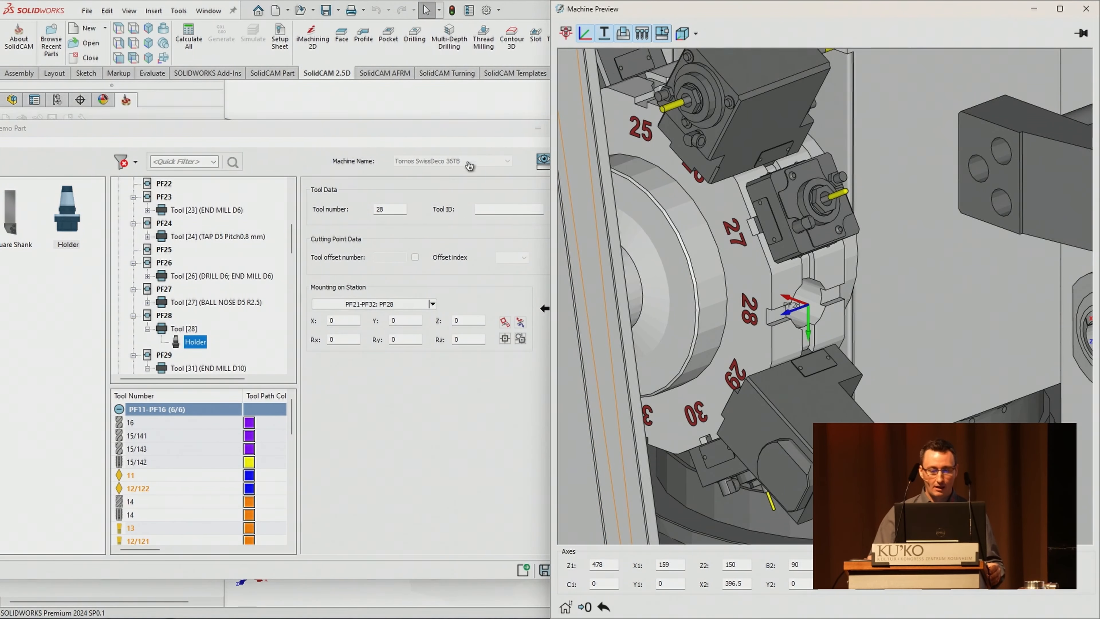
{"action": "left_click_drag", "start_coordinate": [480, 135], "coordinate": [411, 106]}
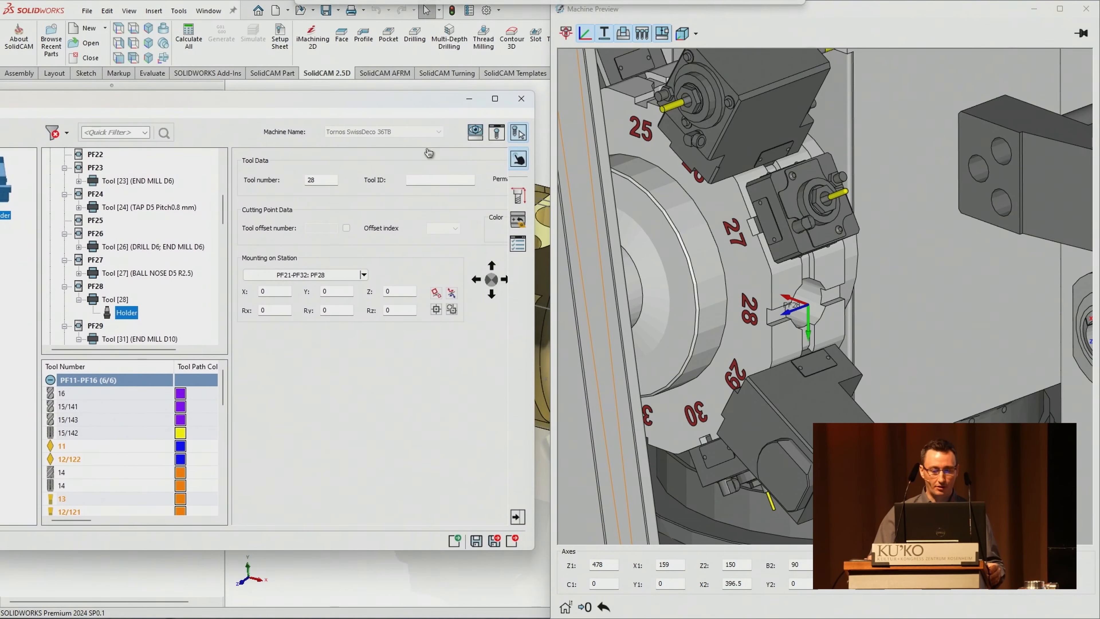
{"action": "left_click", "coordinate": [520, 197]}
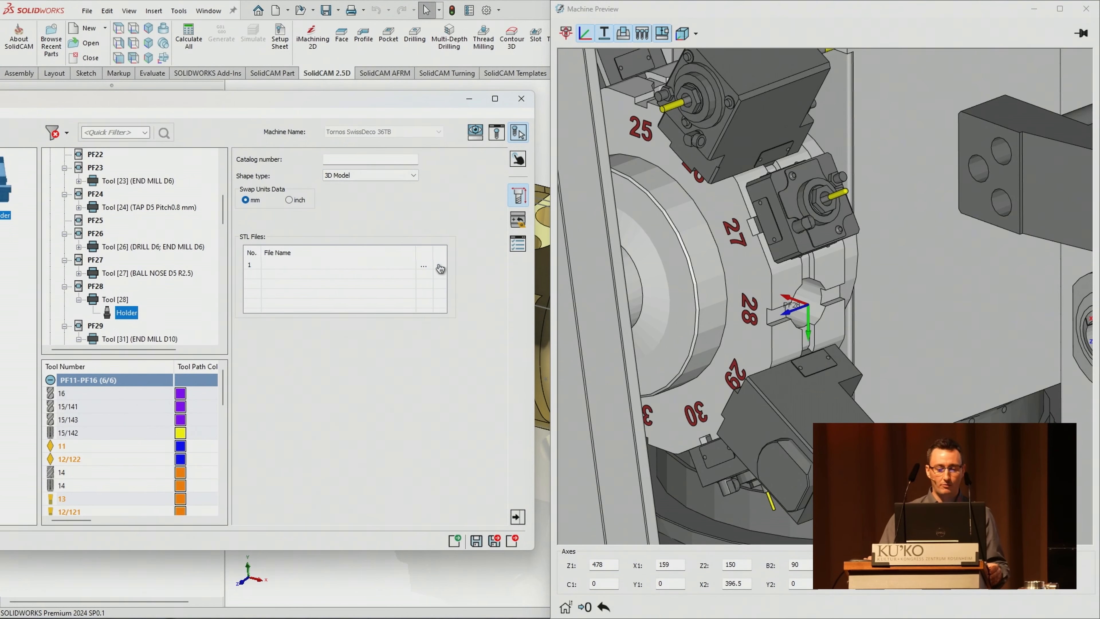
{"action": "left_click", "coordinate": [424, 265]}
{"action": "double_click", "coordinate": [269, 381]}
{"action": "double_click", "coordinate": [252, 268]}
{"action": "double_click", "coordinate": [264, 335]}
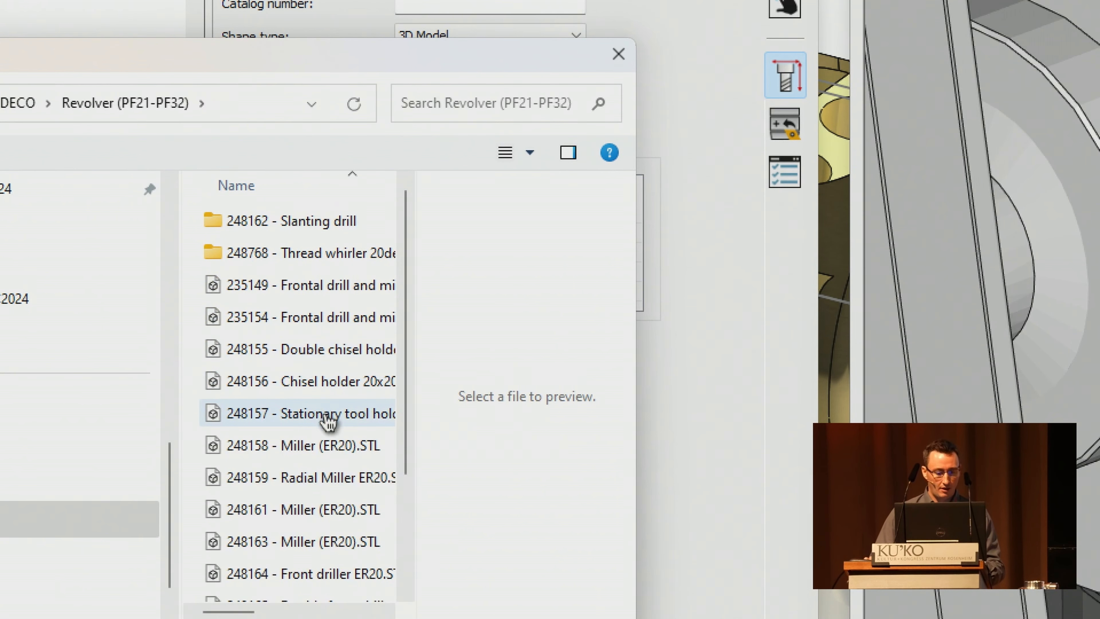
{"action": "left_click", "coordinate": [329, 485]}
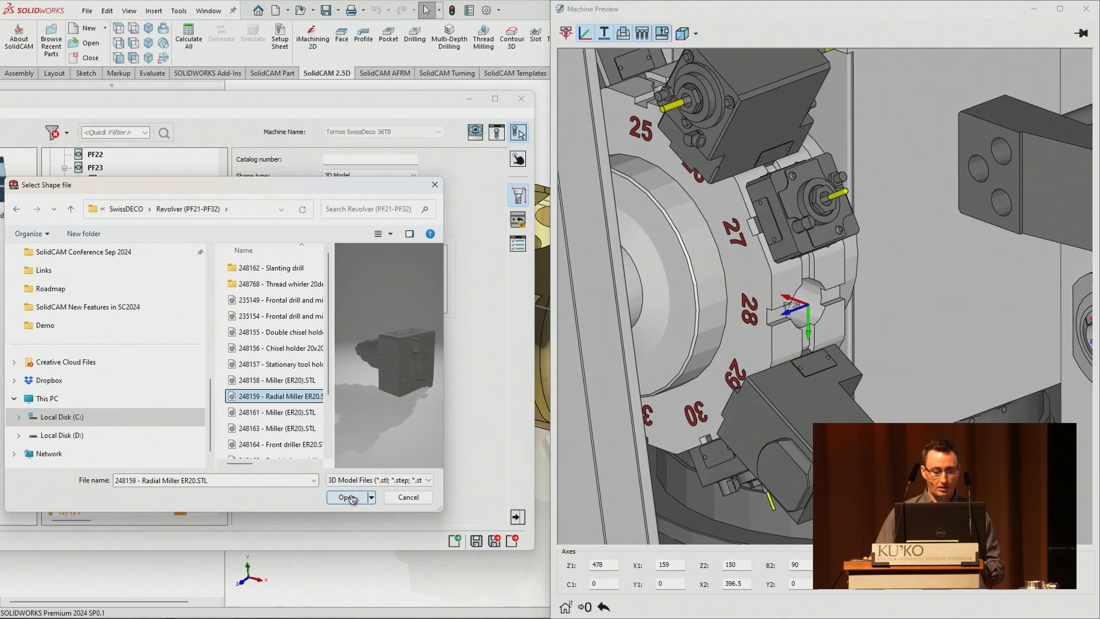
{"action": "left_click", "coordinate": [445, 618]}
{"action": "scroll", "coordinate": [847, 297], "scroll_direction": "up", "scroll_amount": 5}
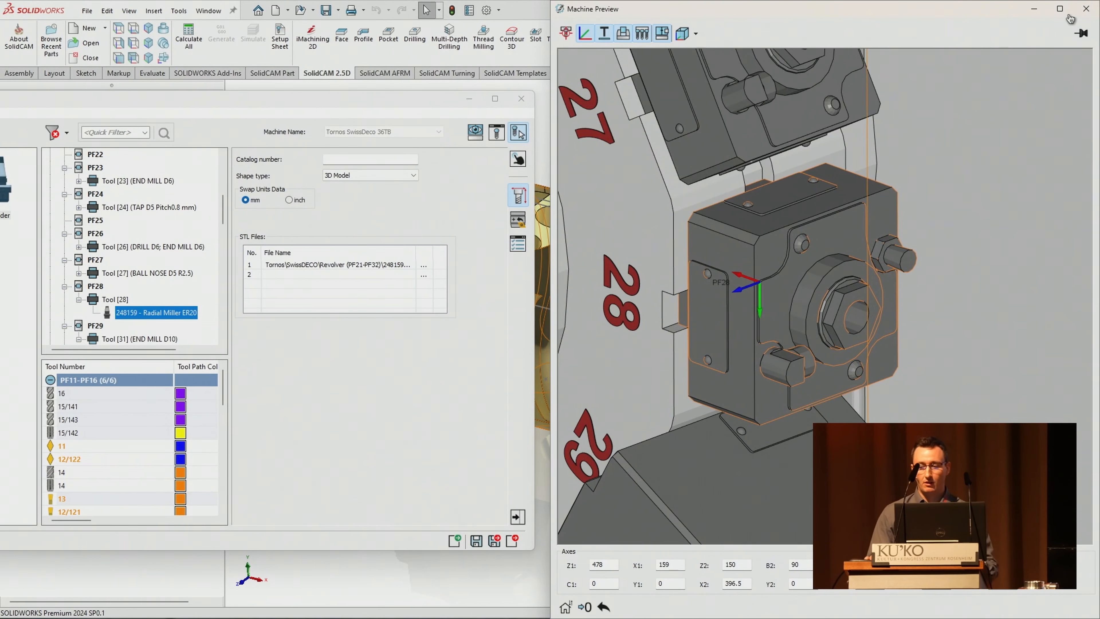
Step: Close the machine preview and display the radial miller holder in the Tool Viewer
{"action": "left_click", "coordinate": [1086, 8]}
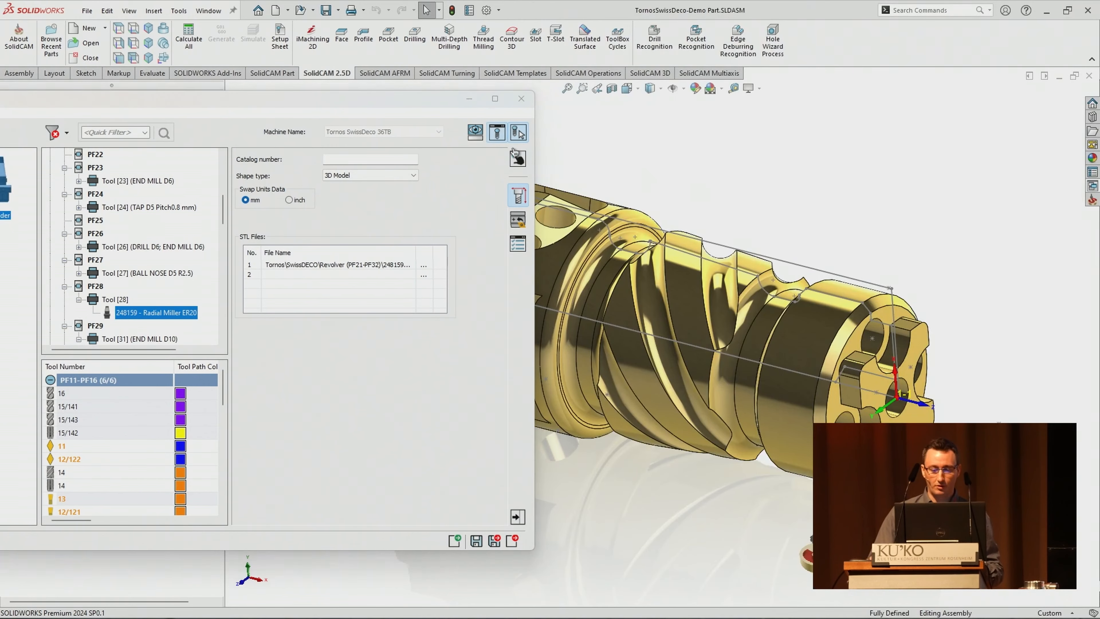
{"action": "left_click", "coordinate": [496, 133]}
{"action": "mouse_move", "coordinate": [867, 357]}
{"action": "middle_mouse_down"}
{"action": "mouse_move", "coordinate": [843, 332]}
{"action": "mouse_move", "coordinate": [920, 369]}
{"action": "mouse_move", "coordinate": [848, 371]}
{"action": "mouse_move", "coordinate": [860, 359]}
{"action": "middle_mouse_up"}
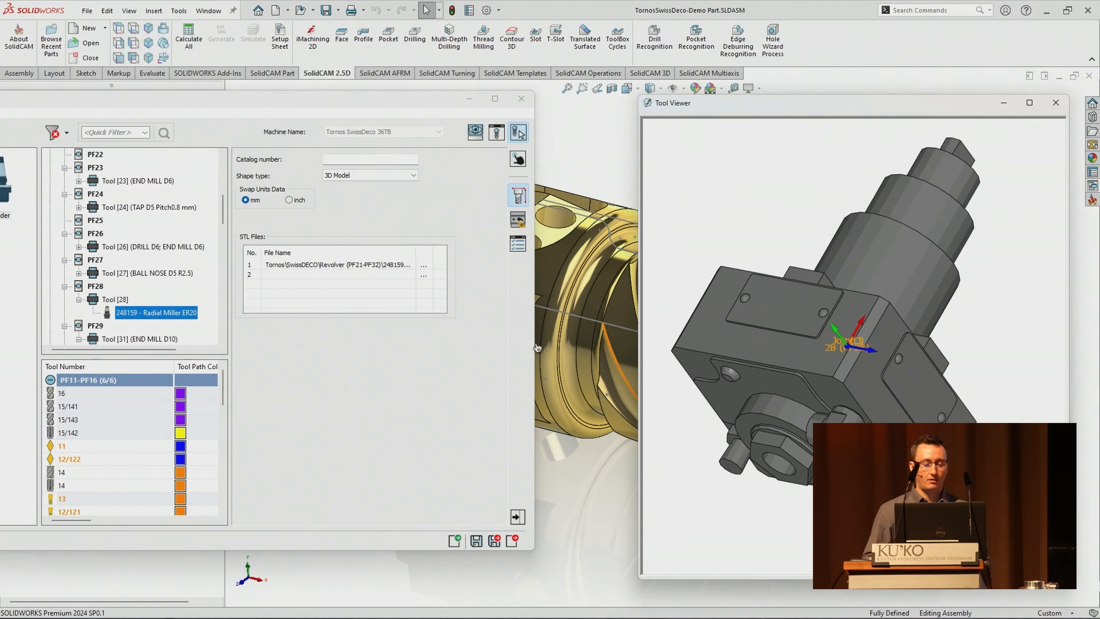
Step: Position Joint 1 of the radial miller holder at X -50.360 by picking the front of its collet nut
{"action": "left_click", "coordinate": [519, 222]}
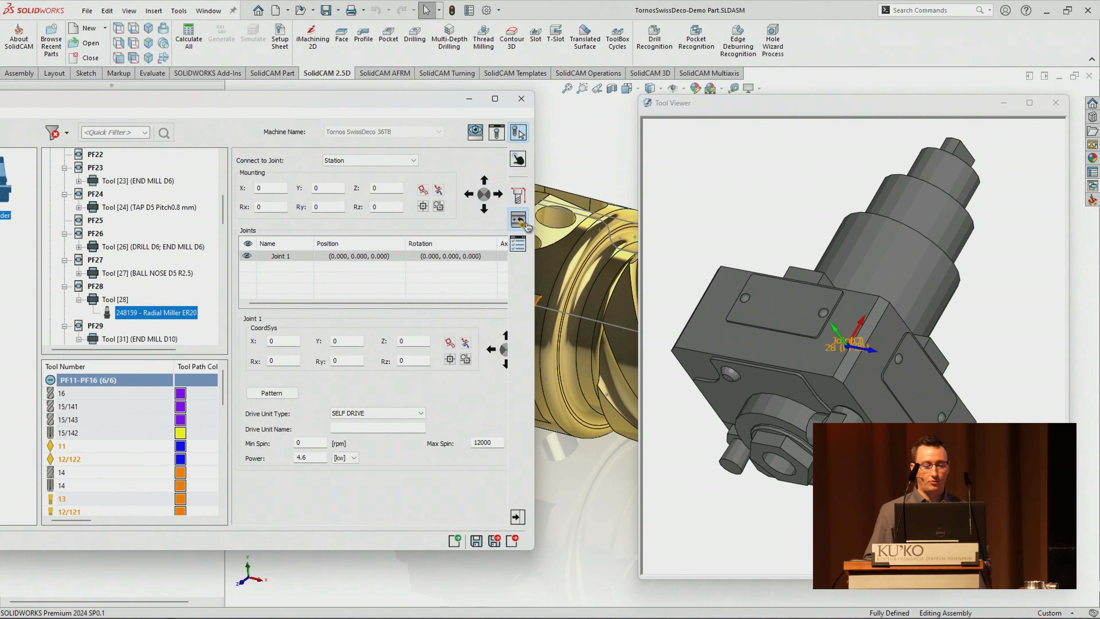
{"action": "left_click", "coordinate": [299, 260]}
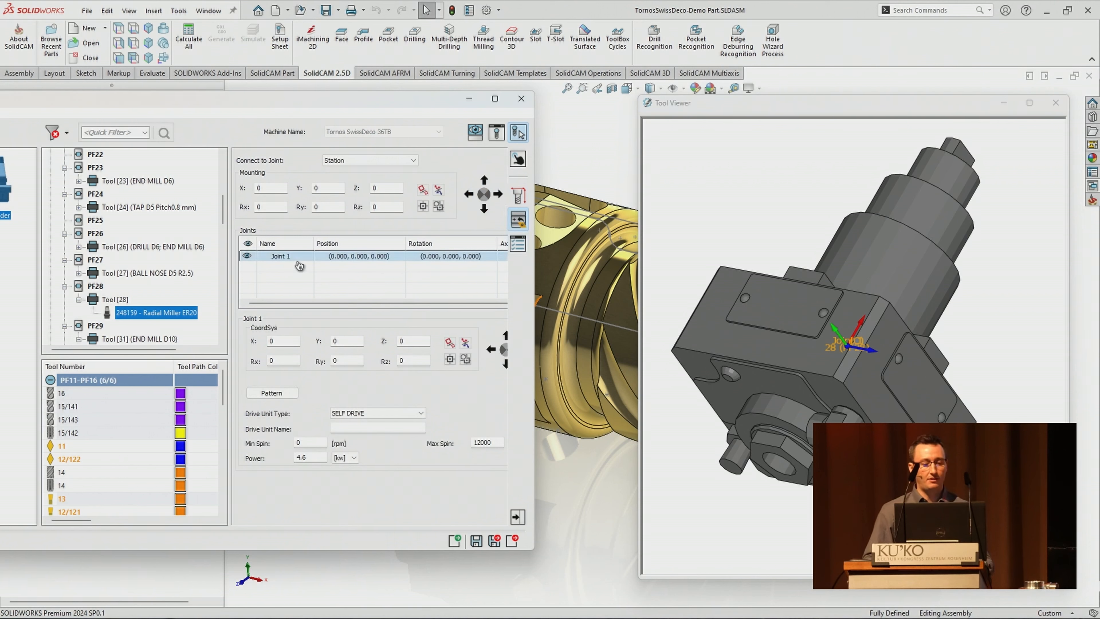
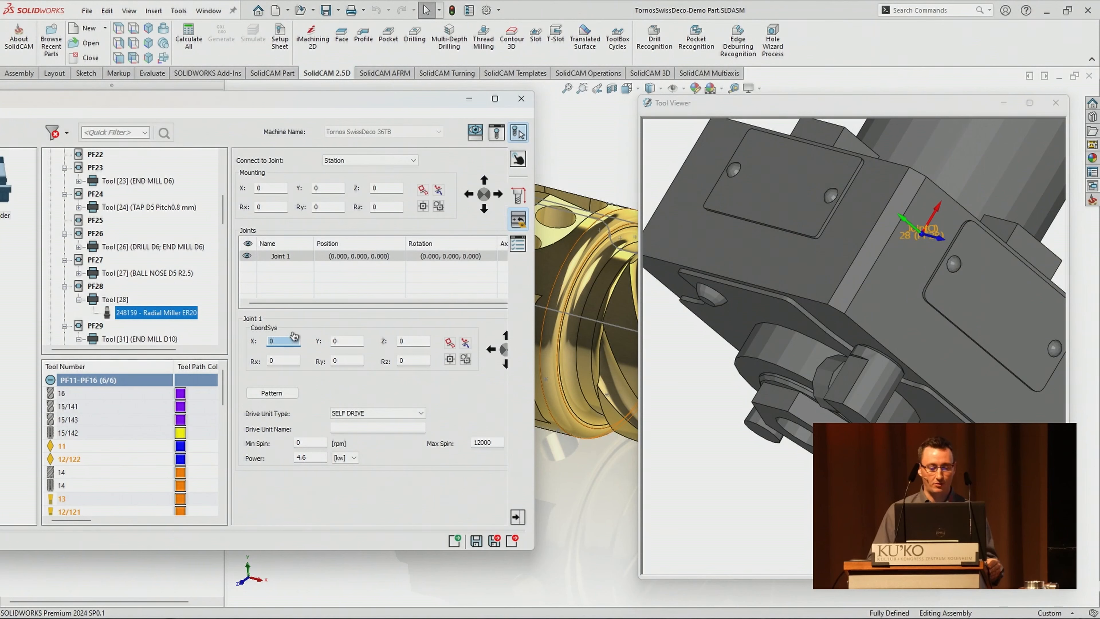
{"action": "left_click", "coordinate": [744, 430]}
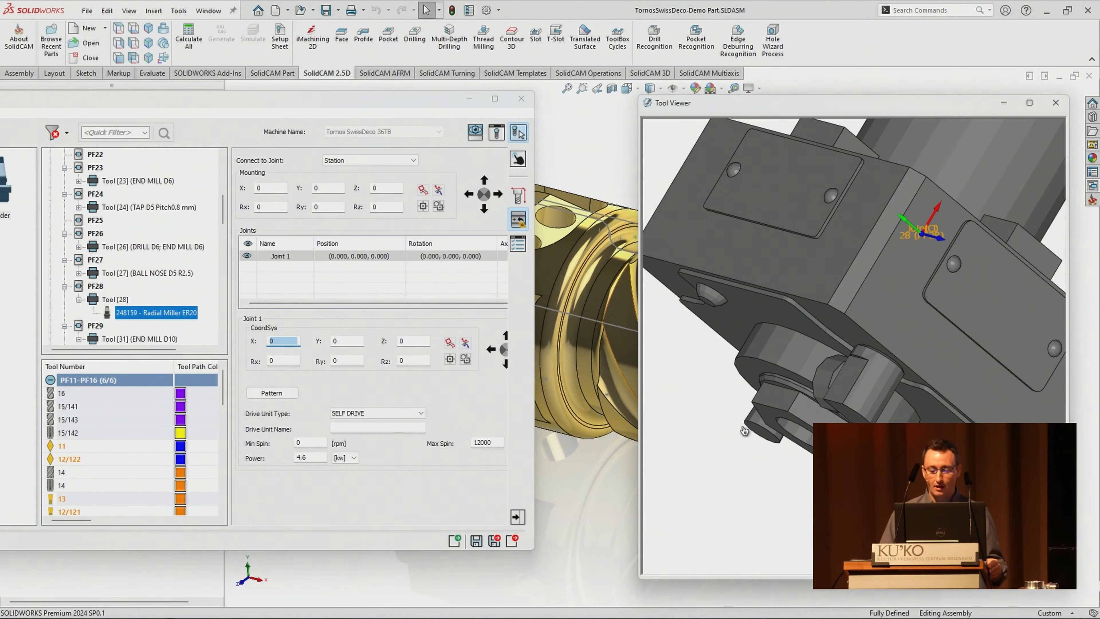
{"action": "left_click", "coordinate": [772, 423]}
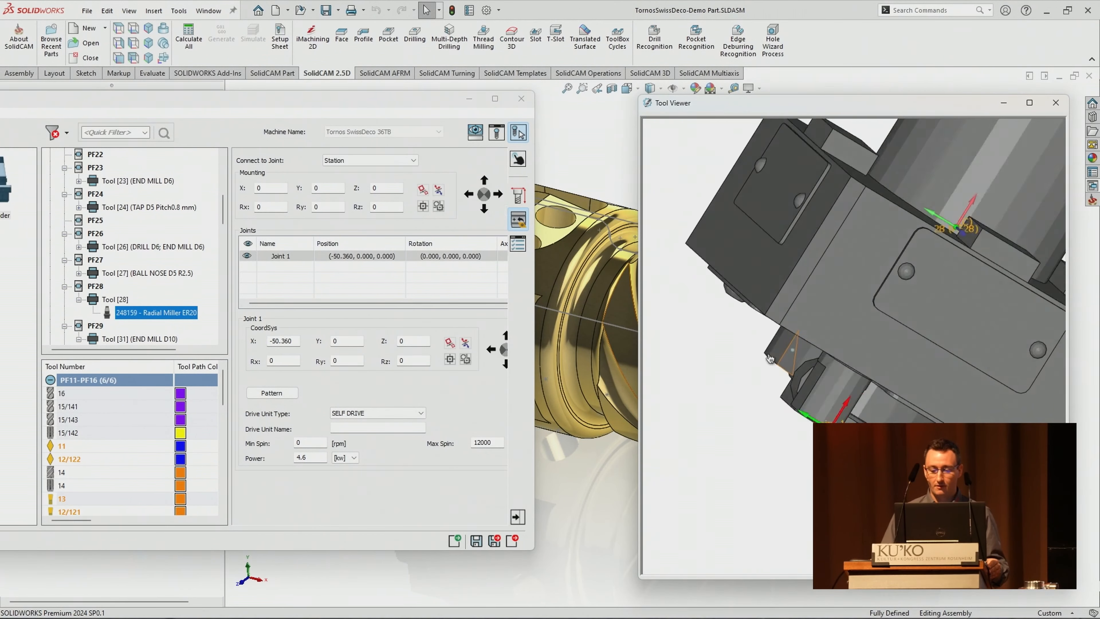
{"action": "scroll", "coordinate": [788, 437], "scroll_direction": "up", "scroll_amount": 3}
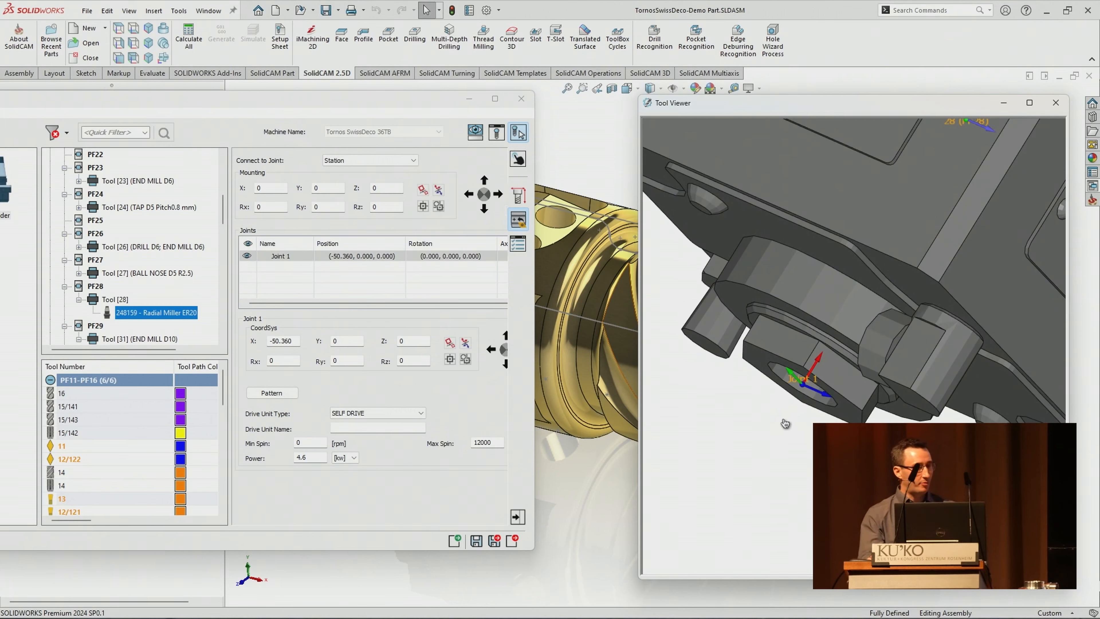
{"action": "mouse_move", "coordinate": [786, 617]}
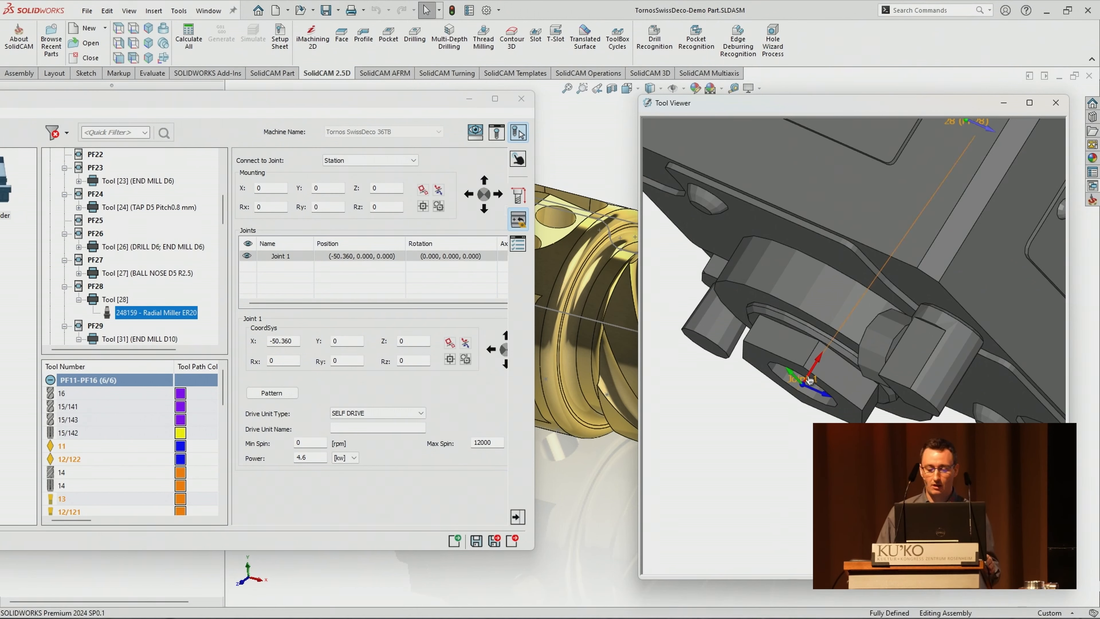
{"action": "middle_click_drag", "start_coordinate": [810, 380], "coordinate": [835, 373]}
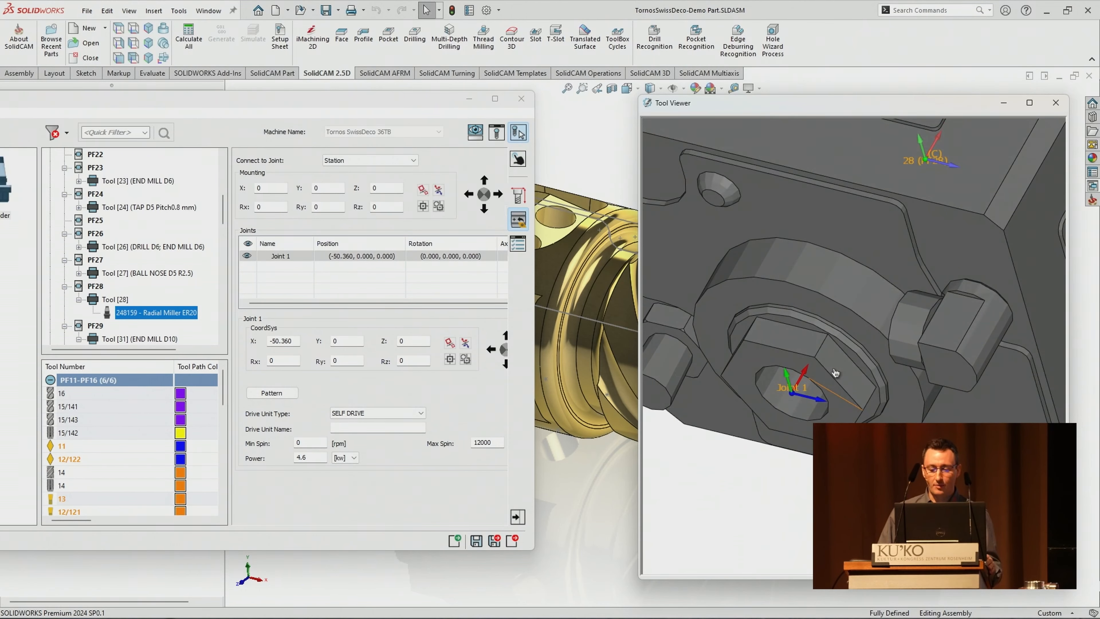
Step: Set the Ry rotation of Joint 1 on the PF28 radial miller holder to 90 degrees
{"action": "double_click", "coordinate": [351, 360]}
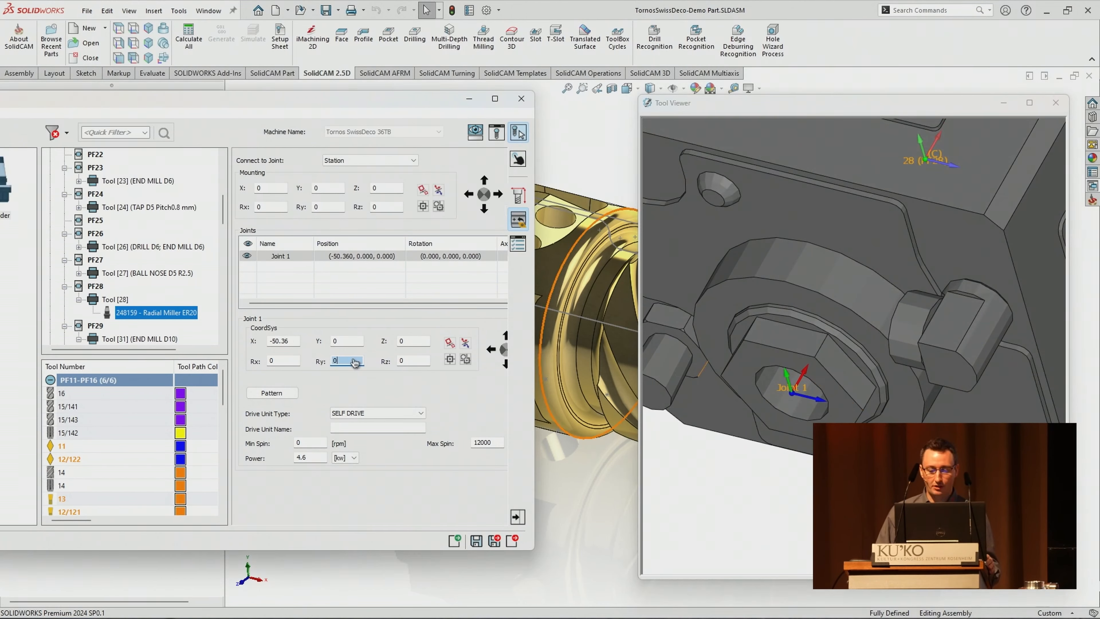
{"action": "type", "text": "-2"}
{"action": "key", "text": "Return"}
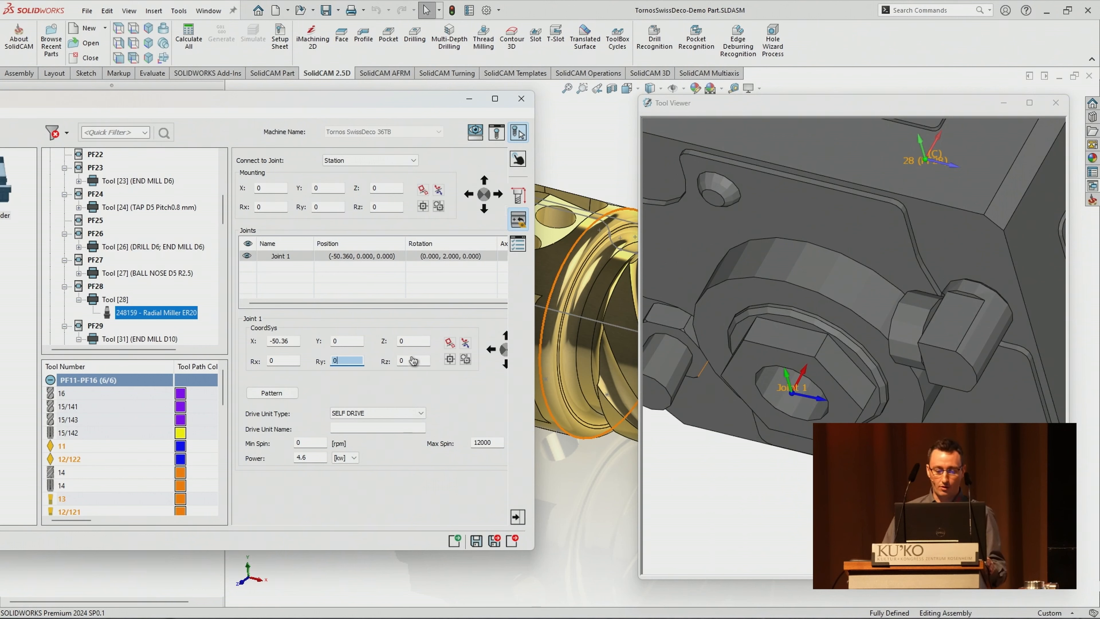
{"action": "left_click", "coordinate": [410, 361]}
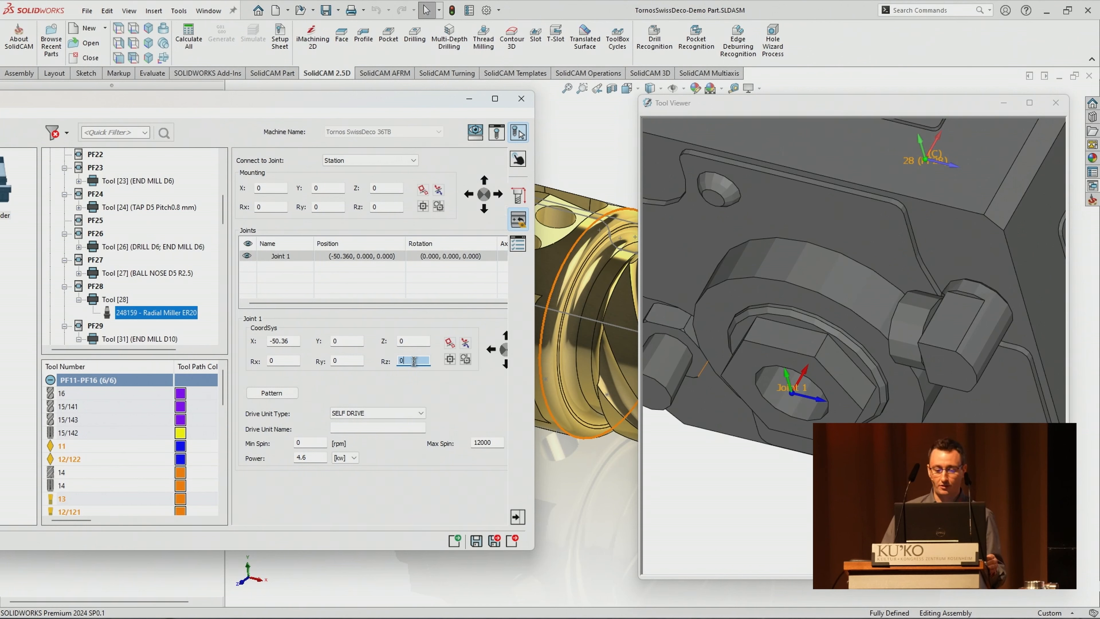
{"action": "left_click", "coordinate": [744, 379]}
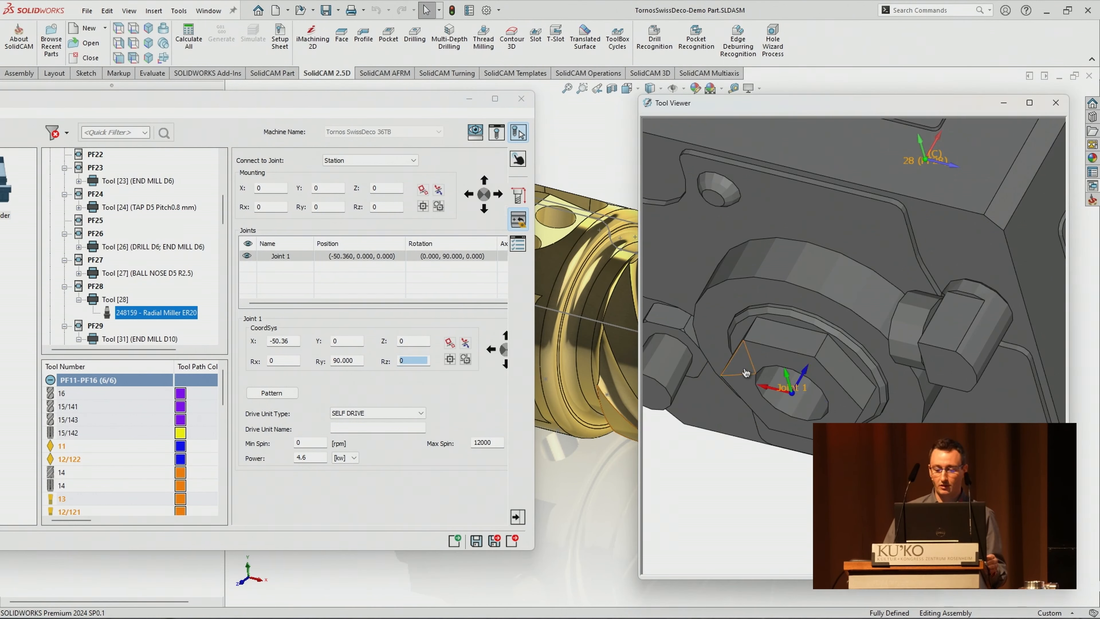
{"action": "left_click", "coordinate": [744, 368]}
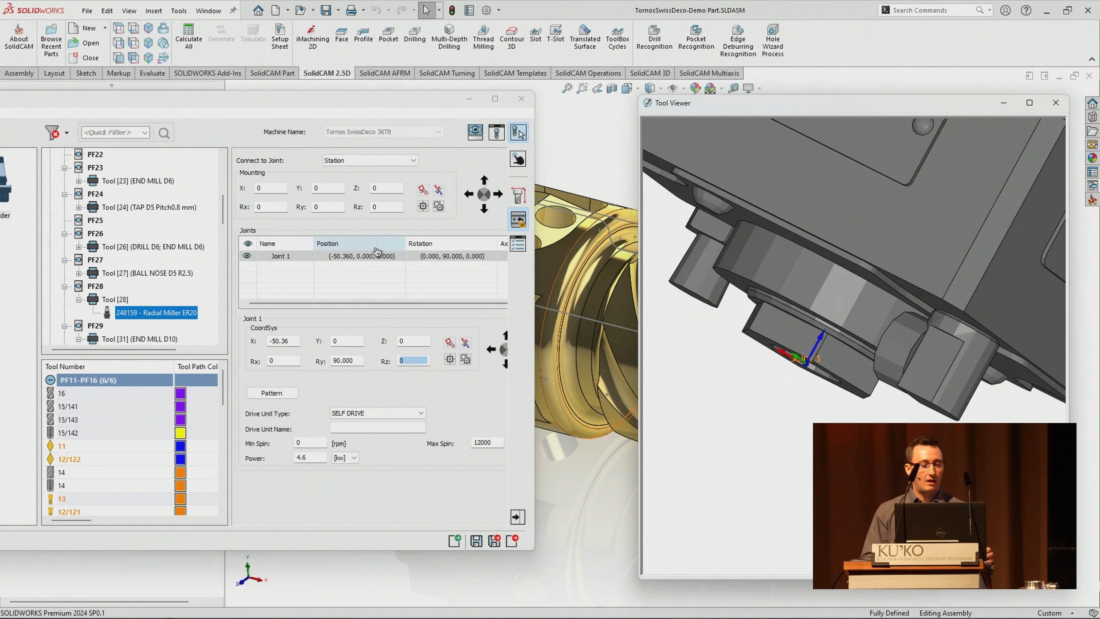
Step: Copy Joint 1 of the radial miller holder and paste it as a second joint with the same position and rotation
{"action": "right_click", "coordinate": [297, 259]}
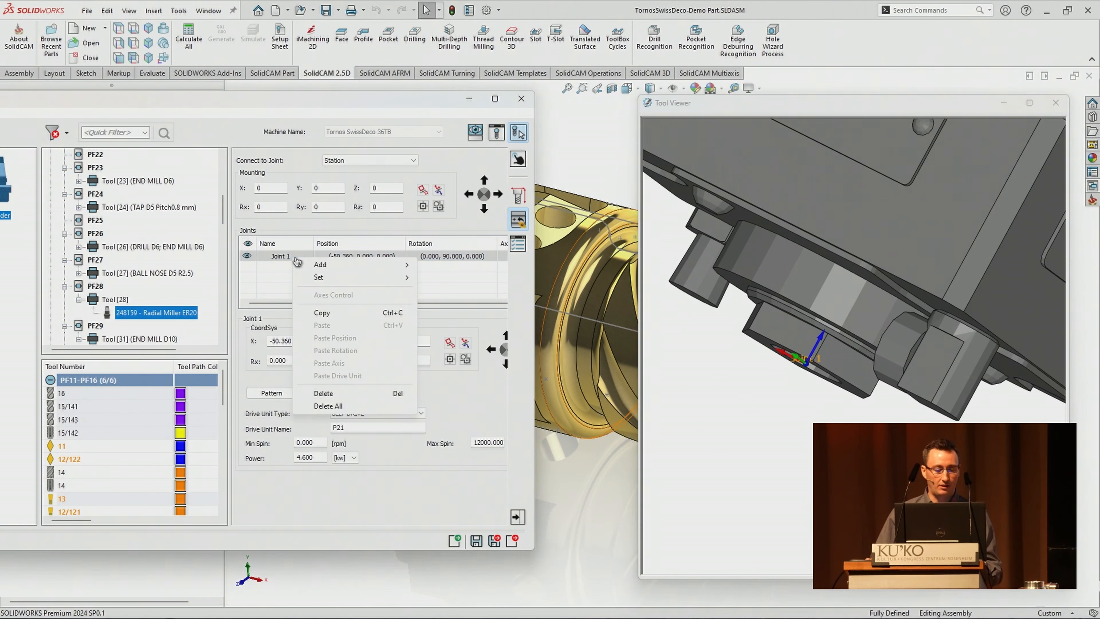
{"action": "left_click", "coordinate": [338, 320]}
{"action": "right_click", "coordinate": [283, 260]}
{"action": "left_click", "coordinate": [332, 325]}
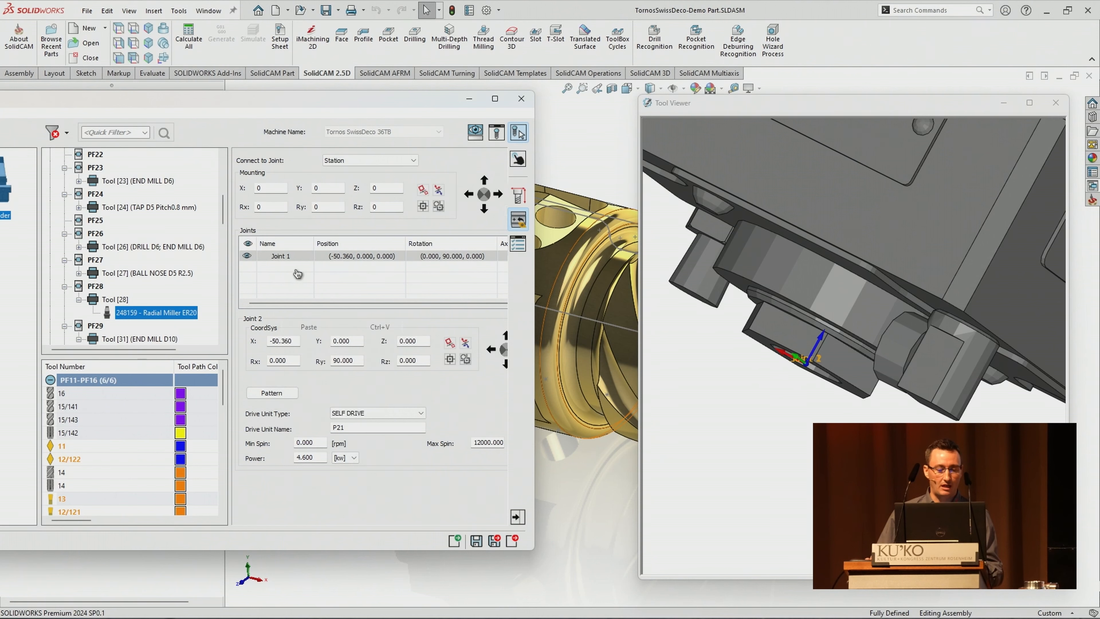
Step: Select the 248079 (PF14-PF15) frontworking holder from the machine preview to display its component data and joints
{"action": "left_click", "coordinate": [475, 133]}
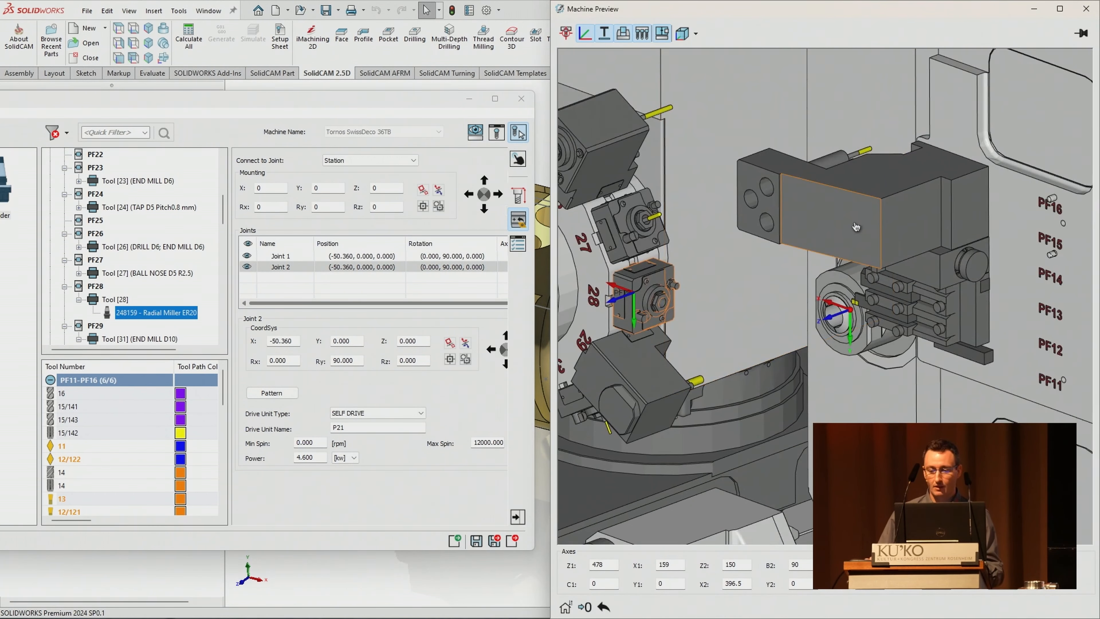
{"action": "right_click", "coordinate": [853, 221]}
{"action": "left_click", "coordinate": [909, 398]}
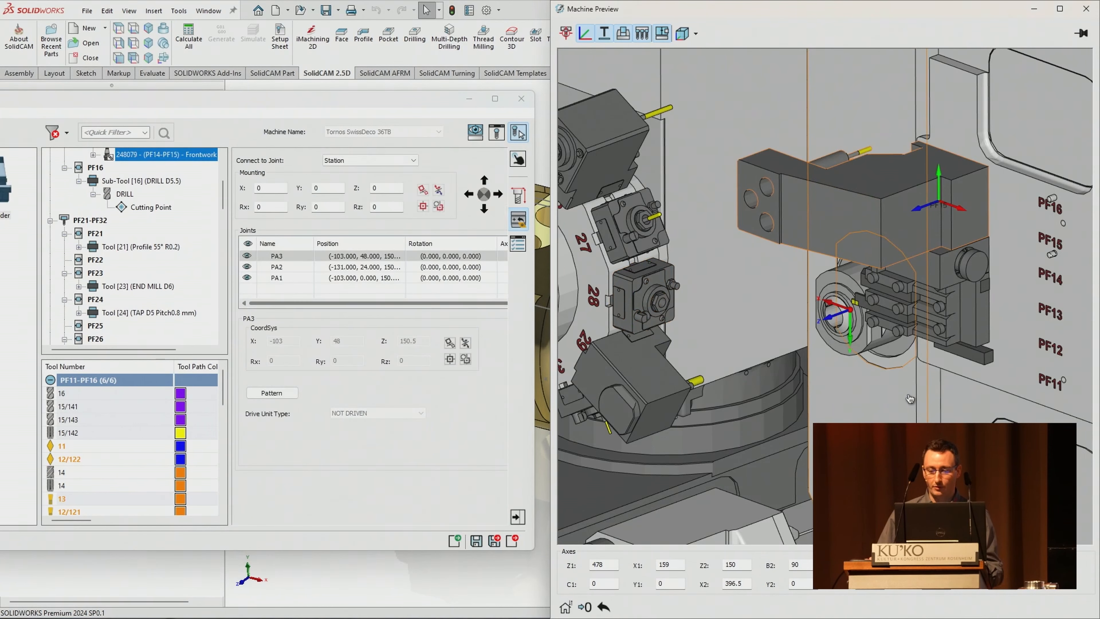
{"action": "left_click", "coordinate": [495, 224]}
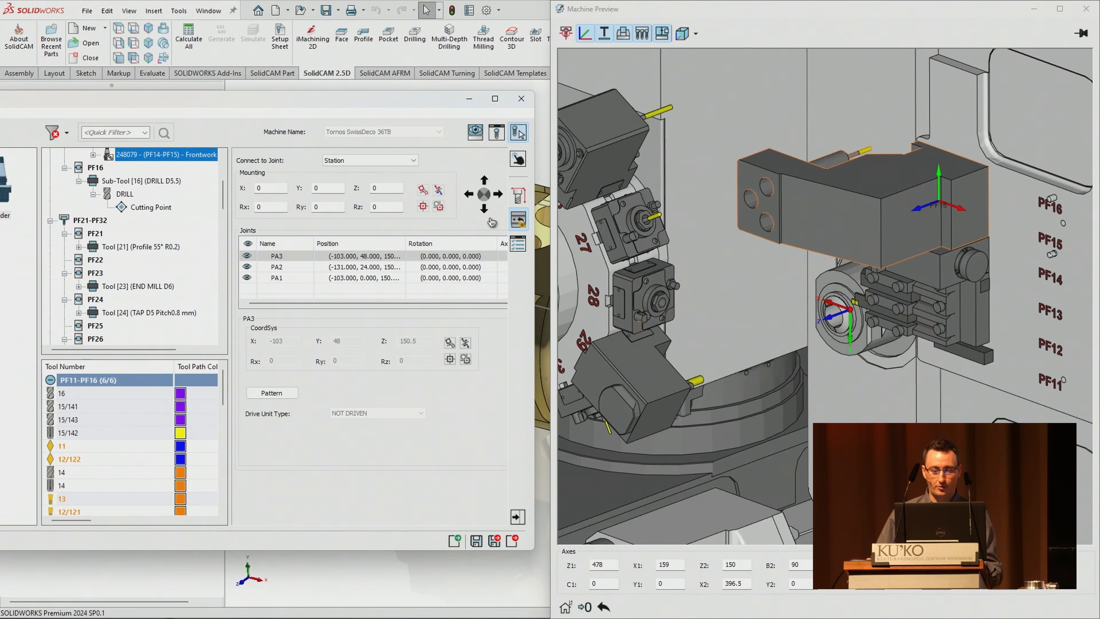
Step: Close the machine preview and examine joints PA1, PA2 and PA3 of the 248079 holder in the Tool Viewer
{"action": "left_click", "coordinate": [1087, 9]}
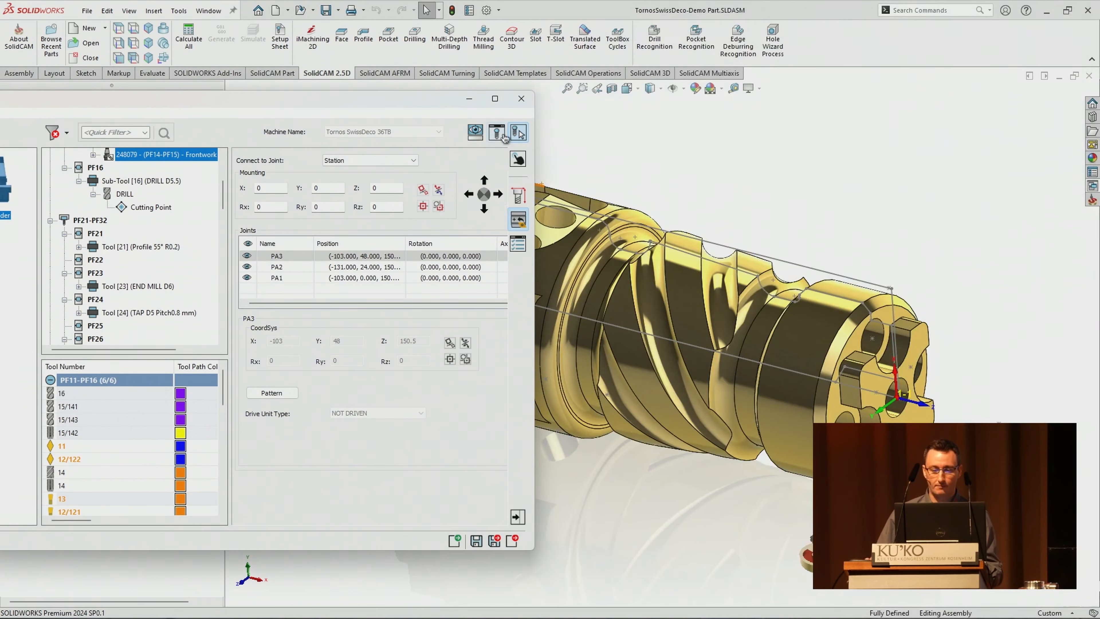
{"action": "left_click", "coordinate": [504, 137]}
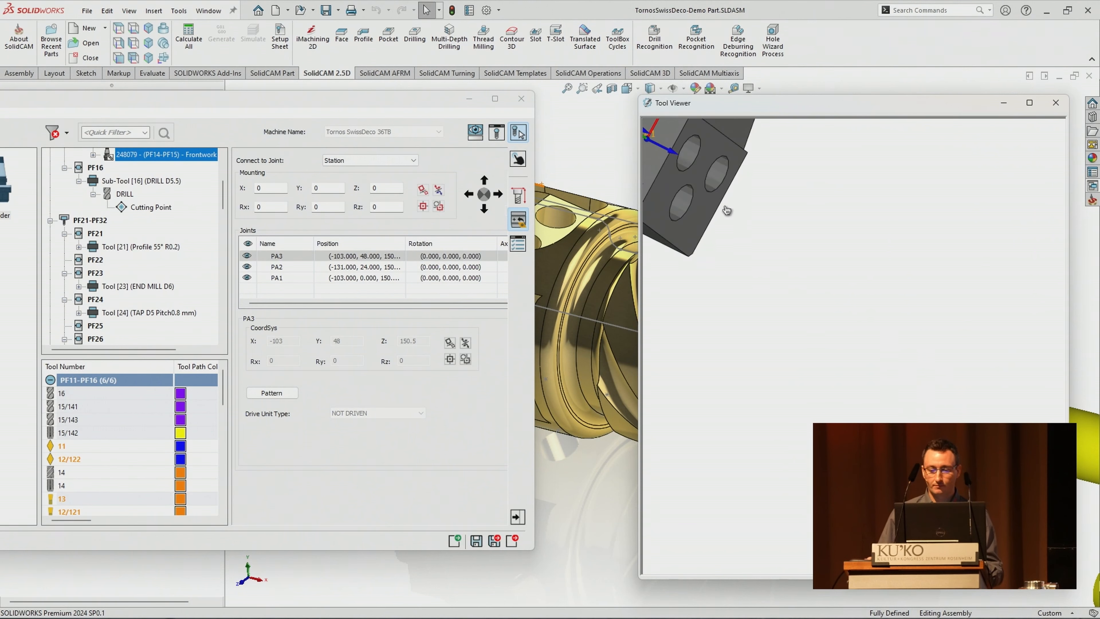
{"action": "scroll", "coordinate": [727, 211], "scroll_direction": "up", "scroll_amount": 2}
{"action": "middle_click_drag", "start_coordinate": [726, 210], "coordinate": [790, 329], "text": "ctrl"}
{"action": "middle_click_drag", "start_coordinate": [791, 330], "coordinate": [858, 319]}
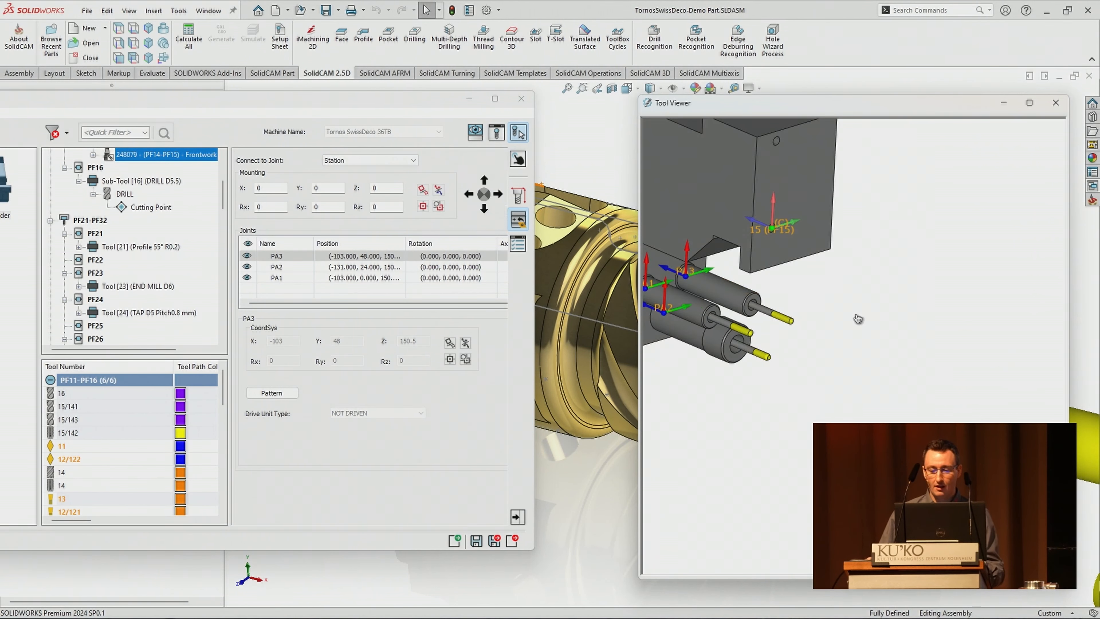
{"action": "middle_click_drag", "start_coordinate": [767, 285], "coordinate": [850, 329]}
{"action": "scroll", "coordinate": [844, 329], "scroll_direction": "down", "scroll_amount": 2}
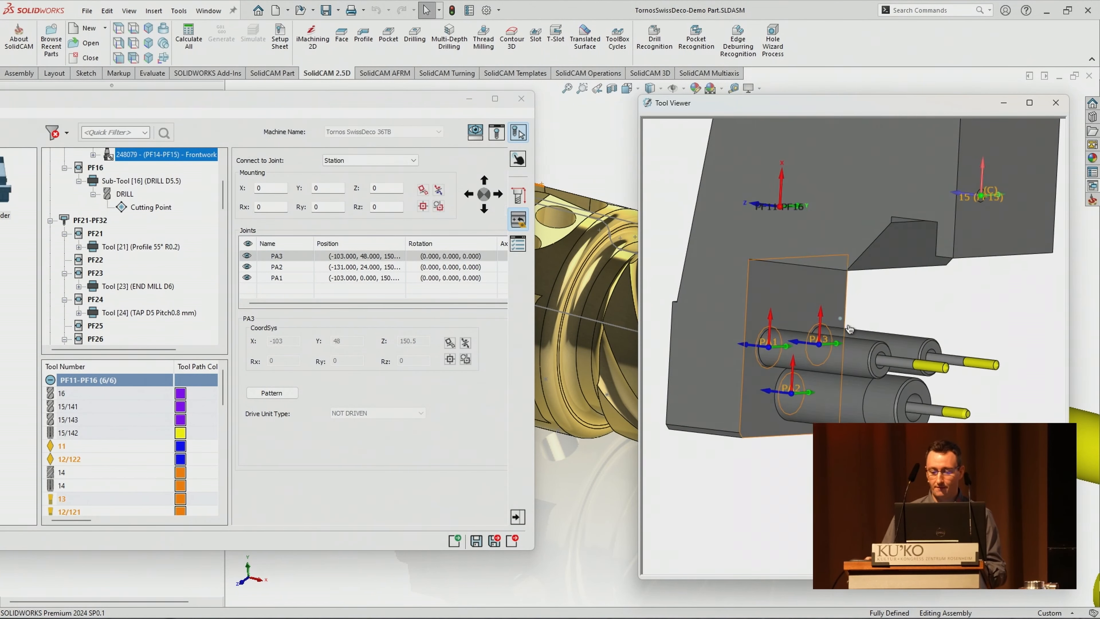
{"action": "scroll", "coordinate": [780, 352], "scroll_direction": "down", "scroll_amount": 2}
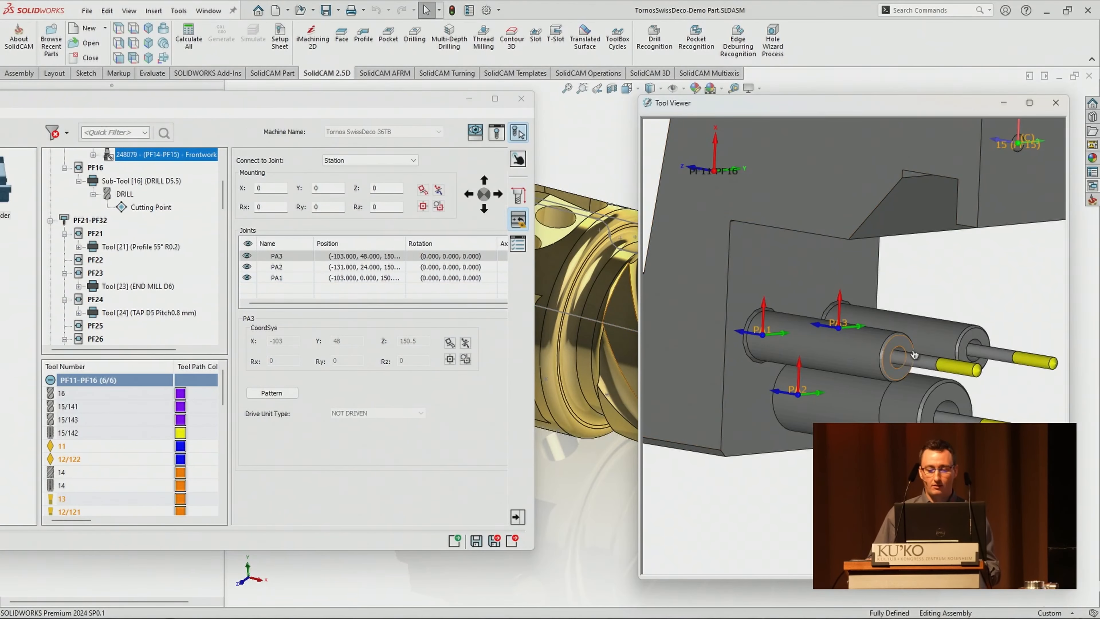
{"action": "middle_click_drag", "start_coordinate": [905, 357], "coordinate": [893, 313]}
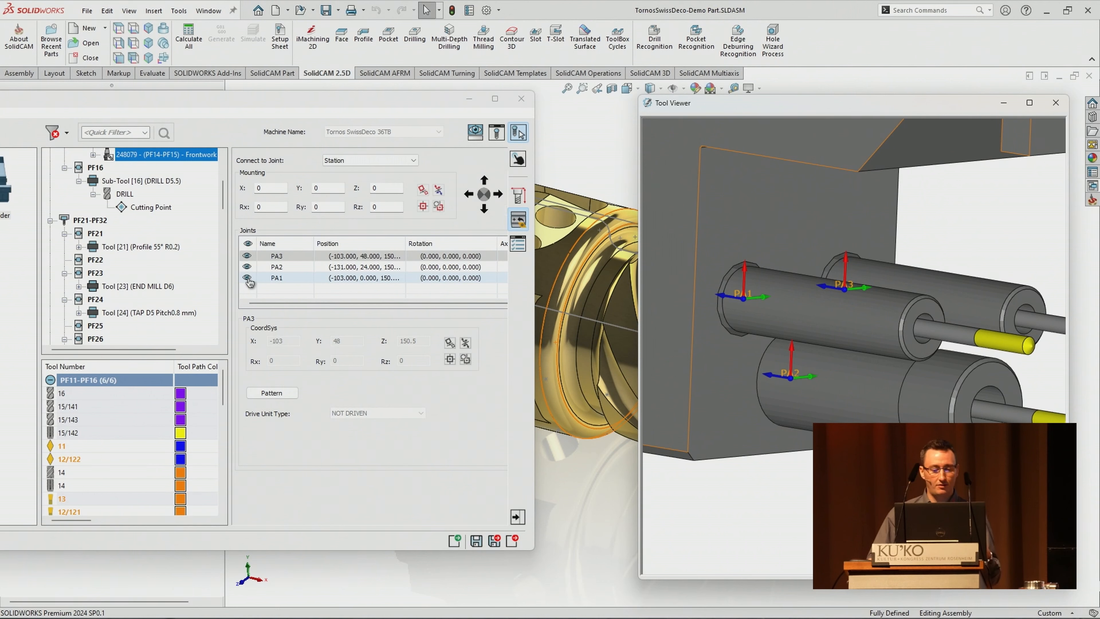
Step: Hide joints PA1, PA2 and PA3 of the 248079 holder, and show all three again
{"action": "left_click", "coordinate": [248, 278]}
{"action": "left_click", "coordinate": [248, 267]}
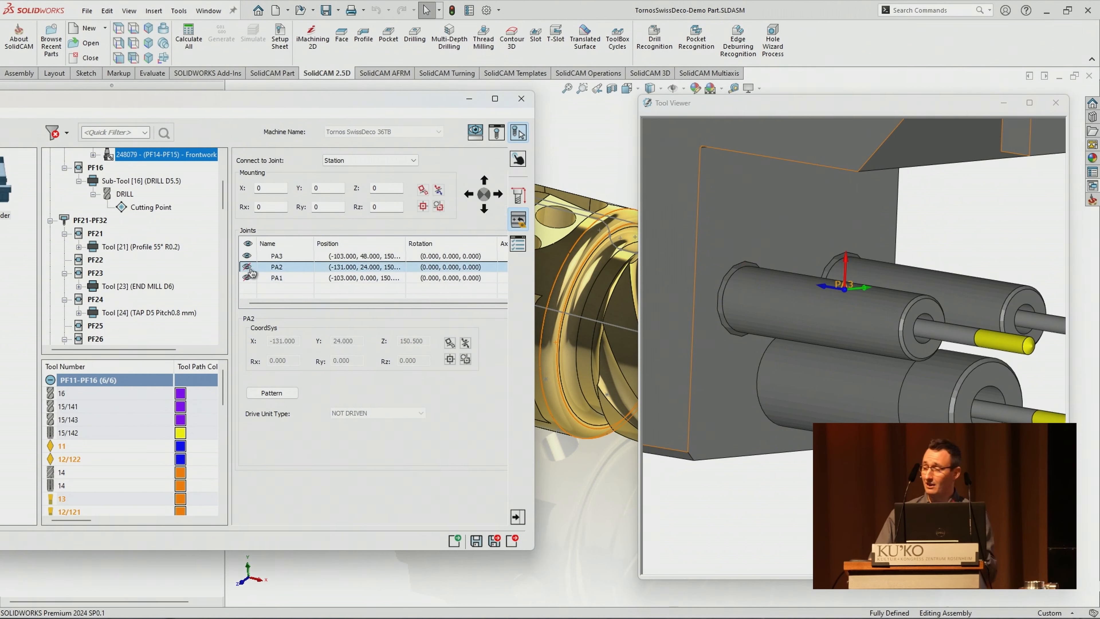
{"action": "left_click", "coordinate": [247, 256]}
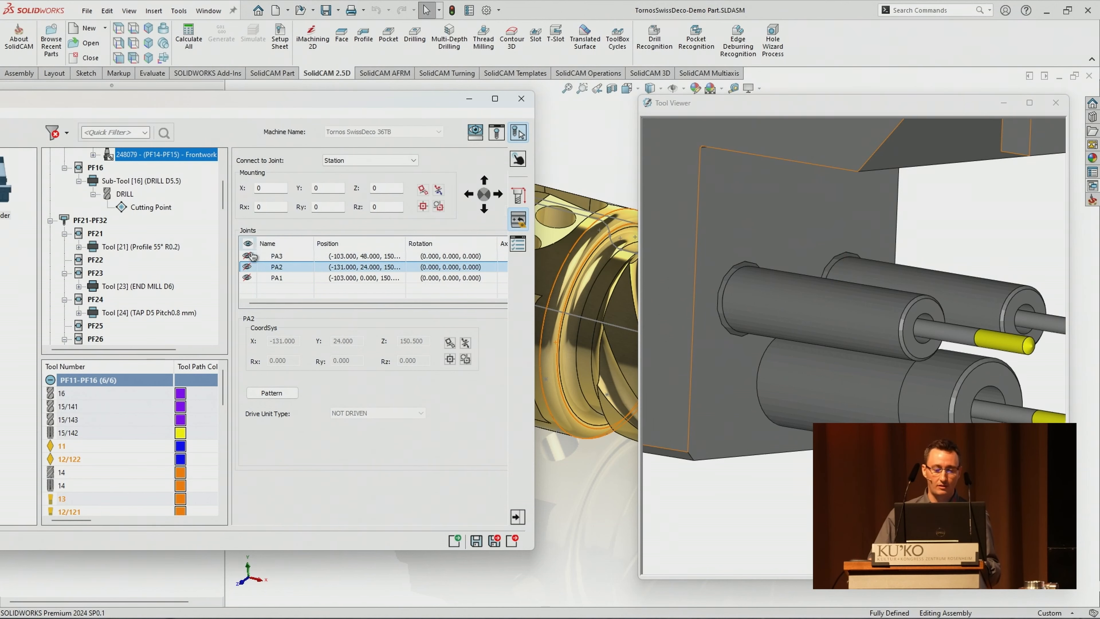
{"action": "left_click", "coordinate": [248, 257]}
{"action": "left_click", "coordinate": [247, 267]}
{"action": "left_click", "coordinate": [248, 278]}
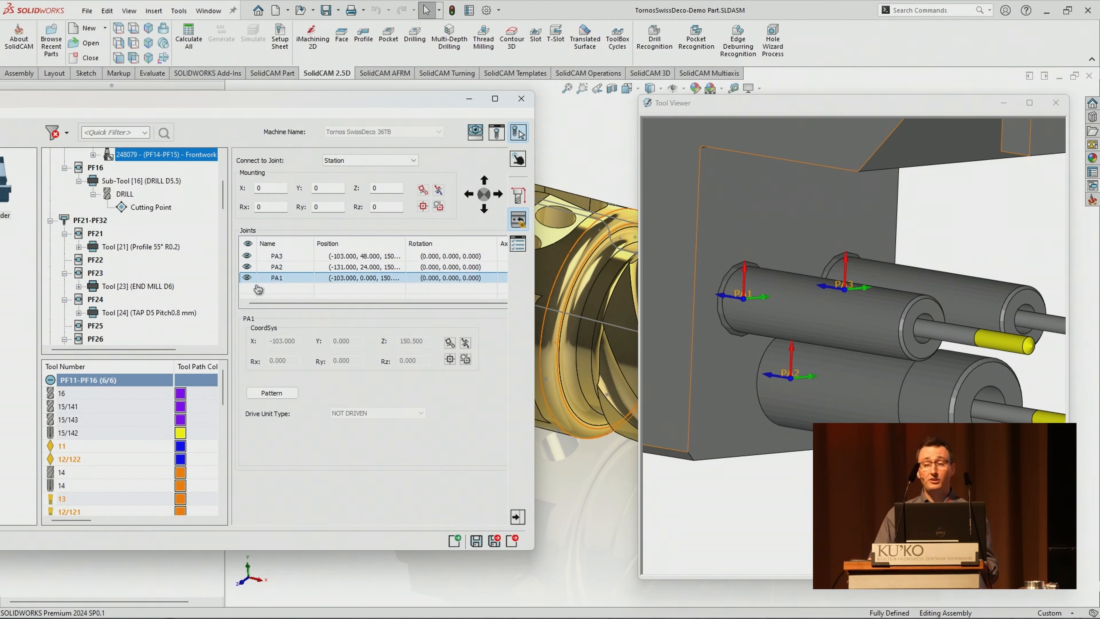
{"action": "scroll", "coordinate": [859, 290], "scroll_direction": "down", "scroll_amount": 3}
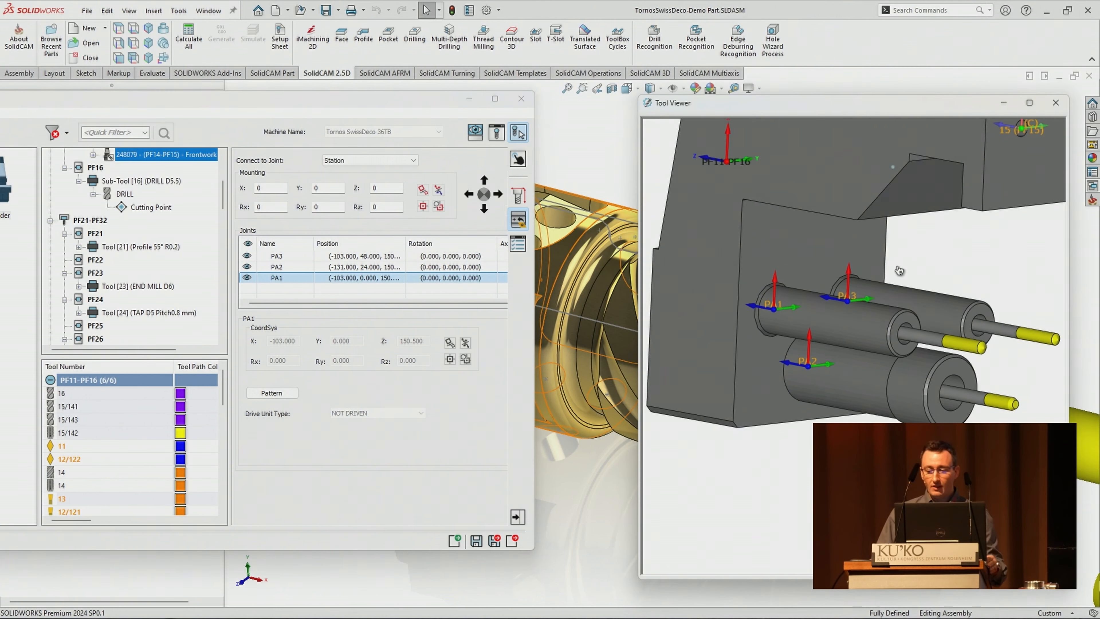
{"action": "middle_click_drag", "start_coordinate": [898, 270], "coordinate": [925, 296]}
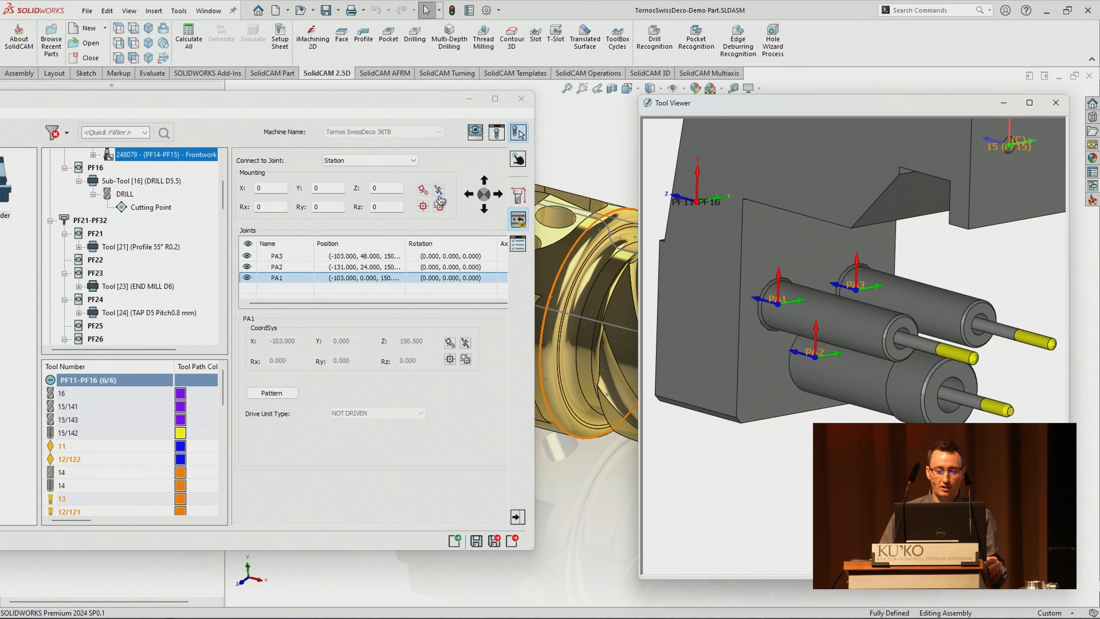
{"action": "left_click", "coordinate": [424, 193]}
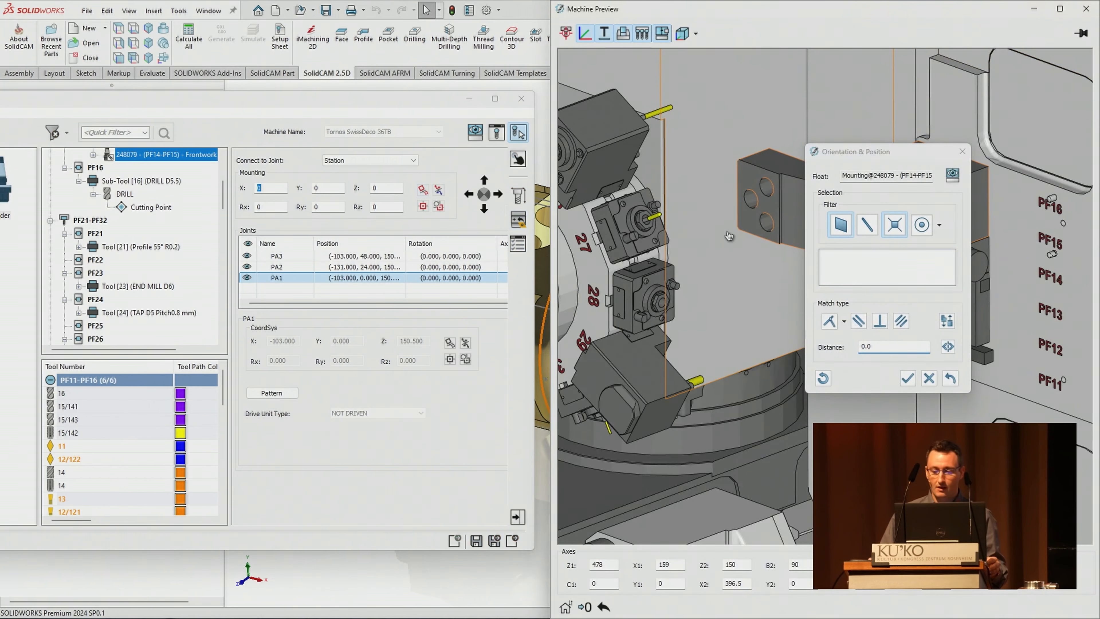
{"action": "left_click_drag", "start_coordinate": [872, 165], "coordinate": [990, 121]}
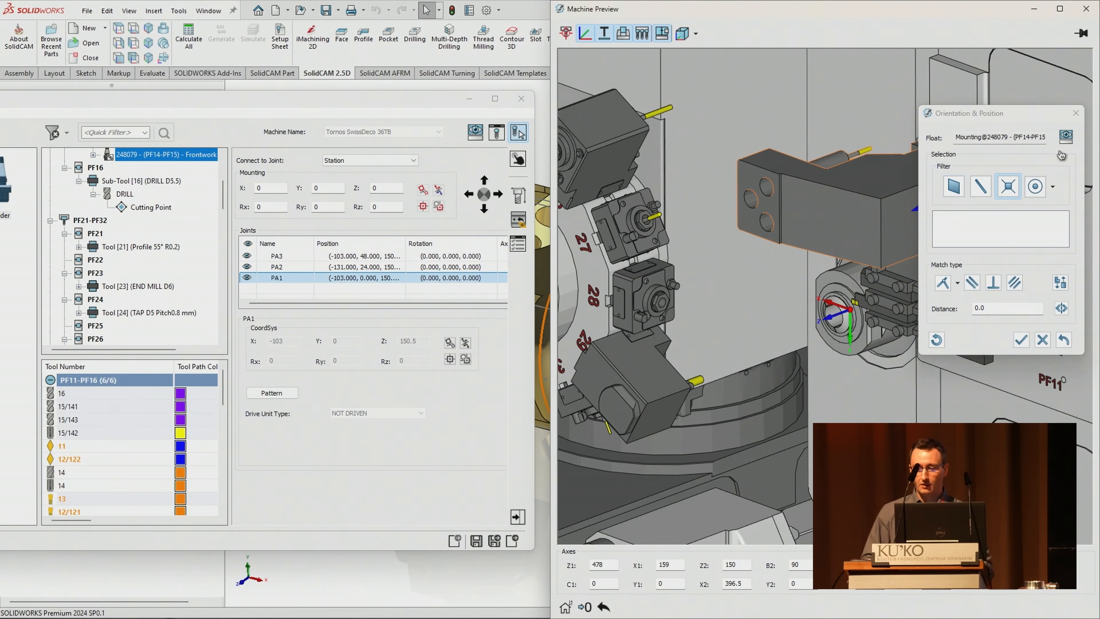
{"action": "left_click", "coordinate": [1087, 8]}
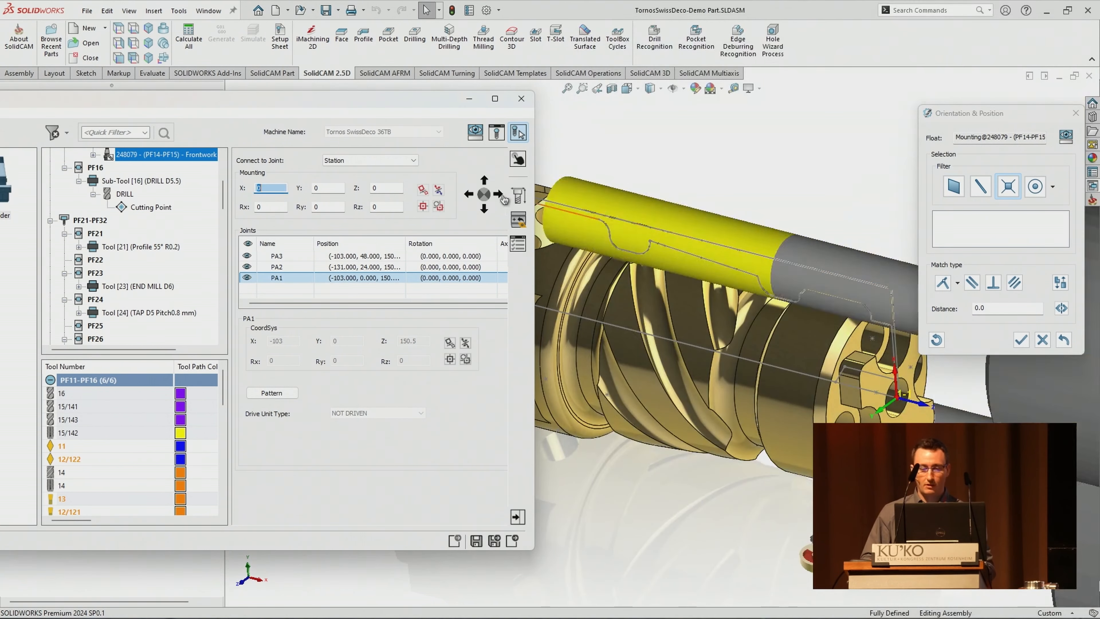
{"action": "left_click", "coordinate": [496, 139]}
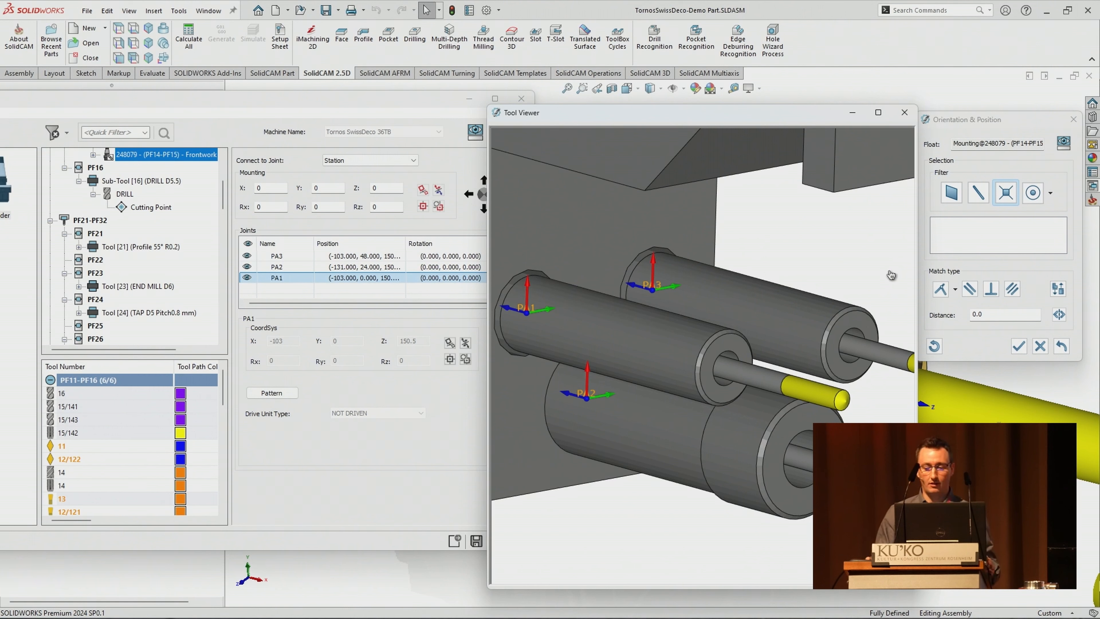
{"action": "left_click", "coordinate": [962, 242]}
{"action": "left_click_drag", "start_coordinate": [979, 124], "coordinate": [980, 120]}
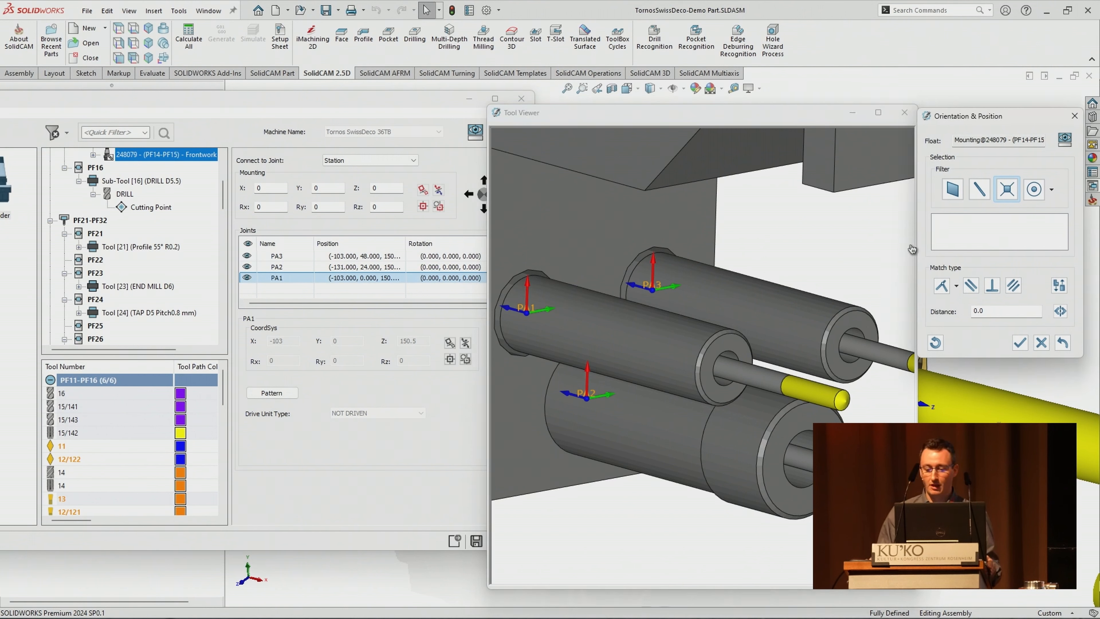
{"action": "left_click", "coordinate": [863, 329]}
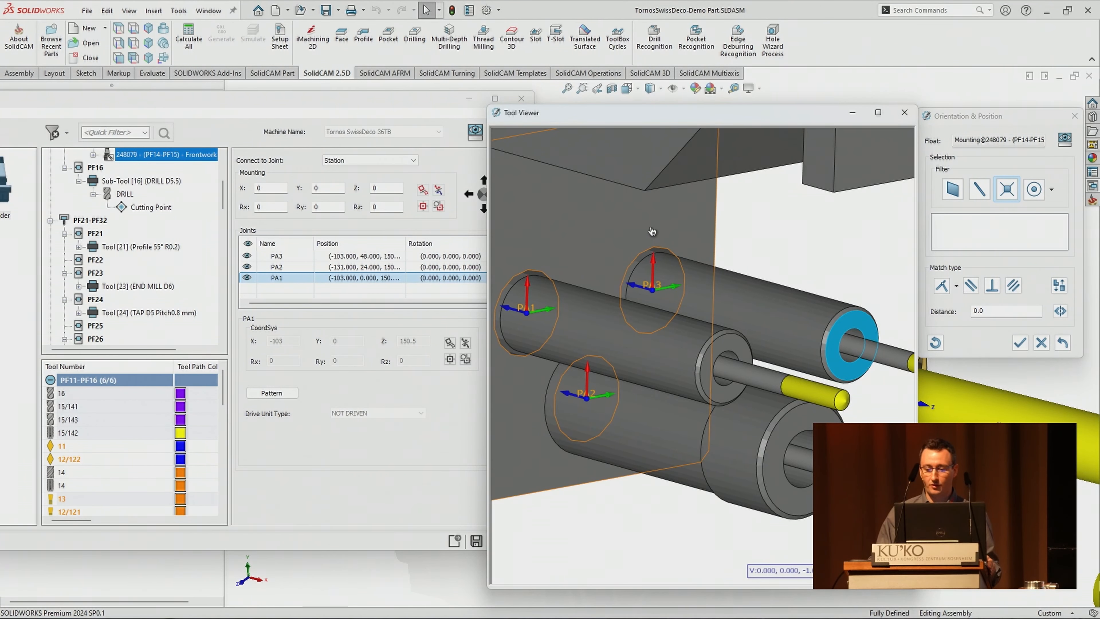
{"action": "left_click", "coordinate": [952, 189]}
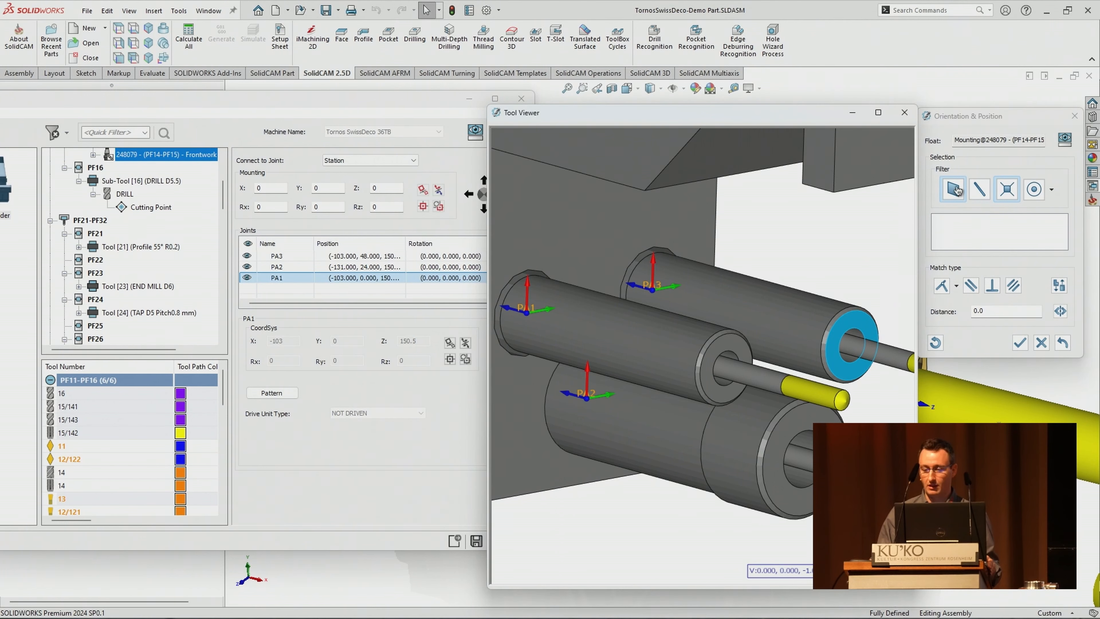
{"action": "left_click", "coordinate": [1041, 343]}
{"action": "left_click", "coordinate": [904, 112]}
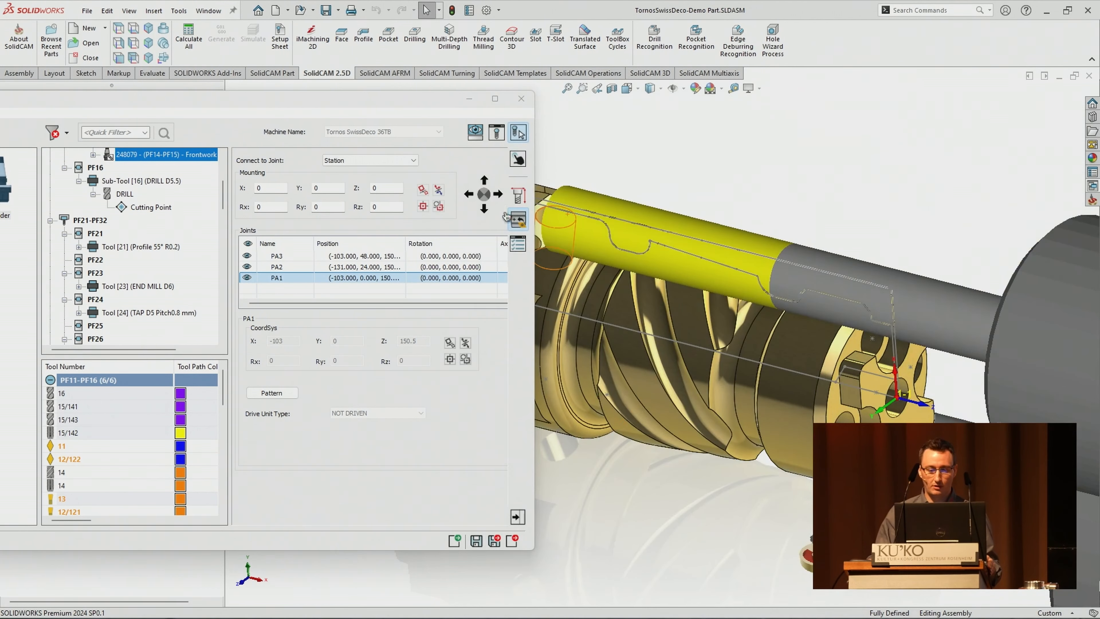
{"action": "left_click", "coordinate": [517, 220]}
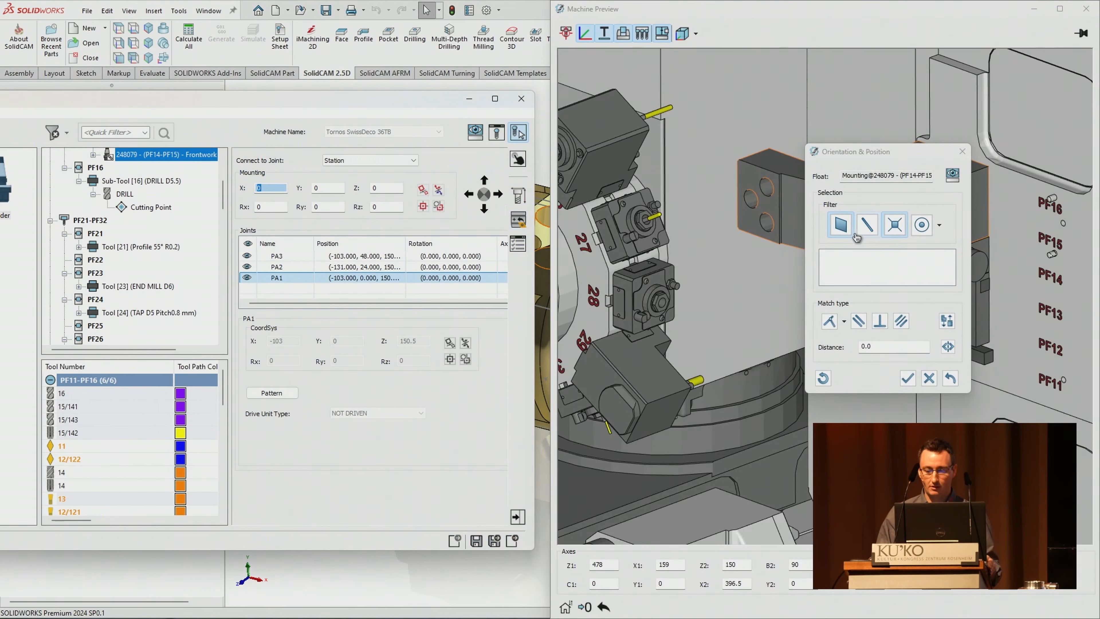
{"action": "left_click", "coordinate": [955, 179]}
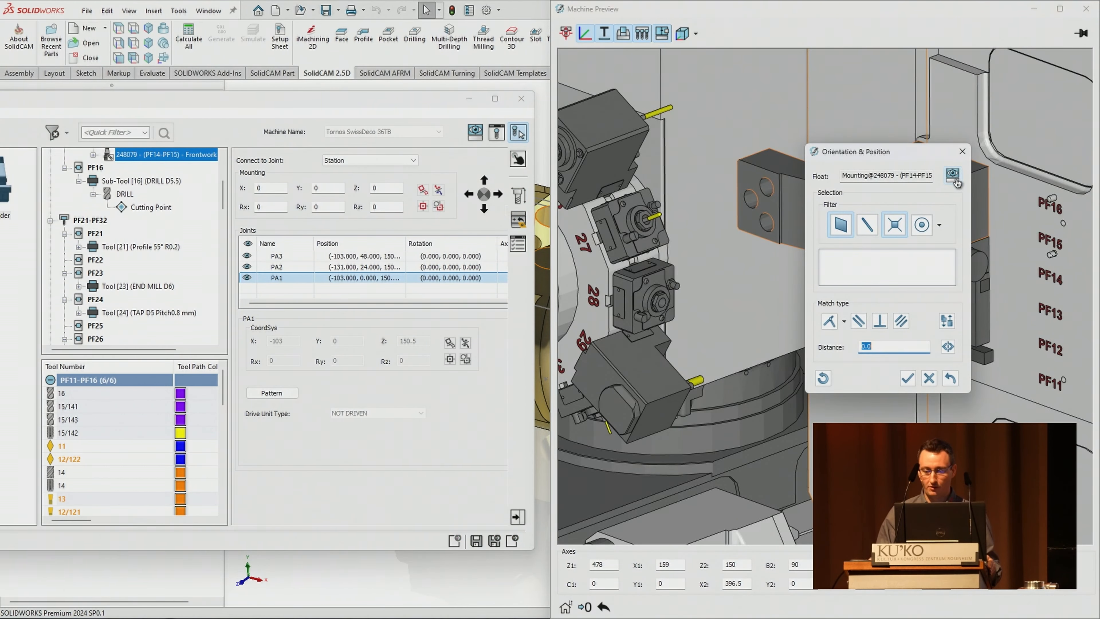
{"action": "left_click", "coordinate": [929, 378]}
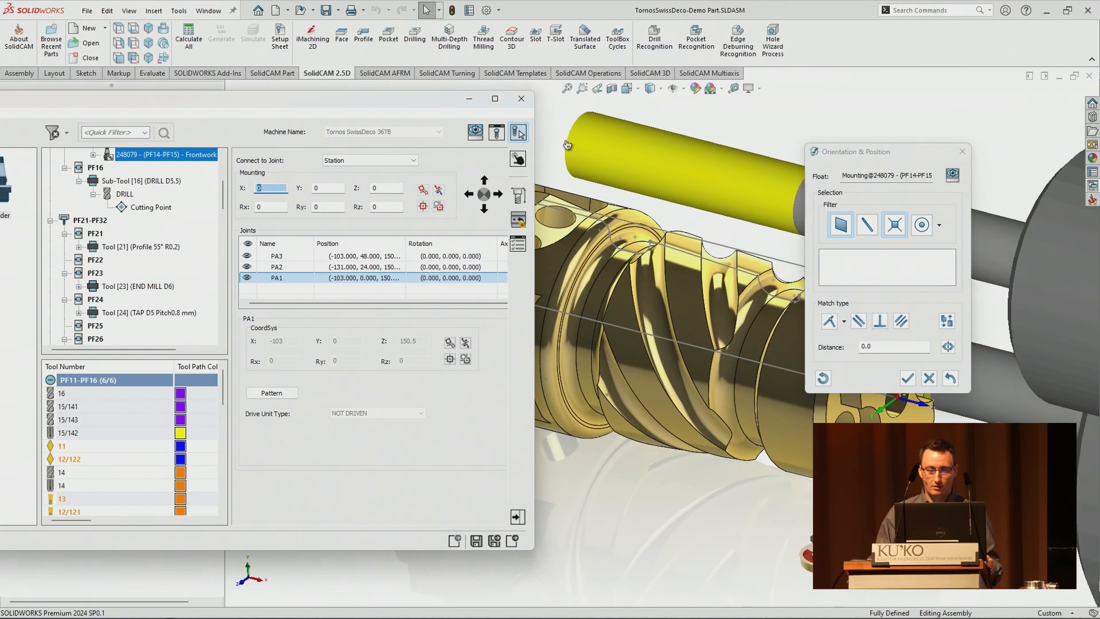
{"action": "left_click", "coordinate": [496, 131]}
{"action": "left_click_drag", "start_coordinate": [782, 126], "coordinate": [732, 126]}
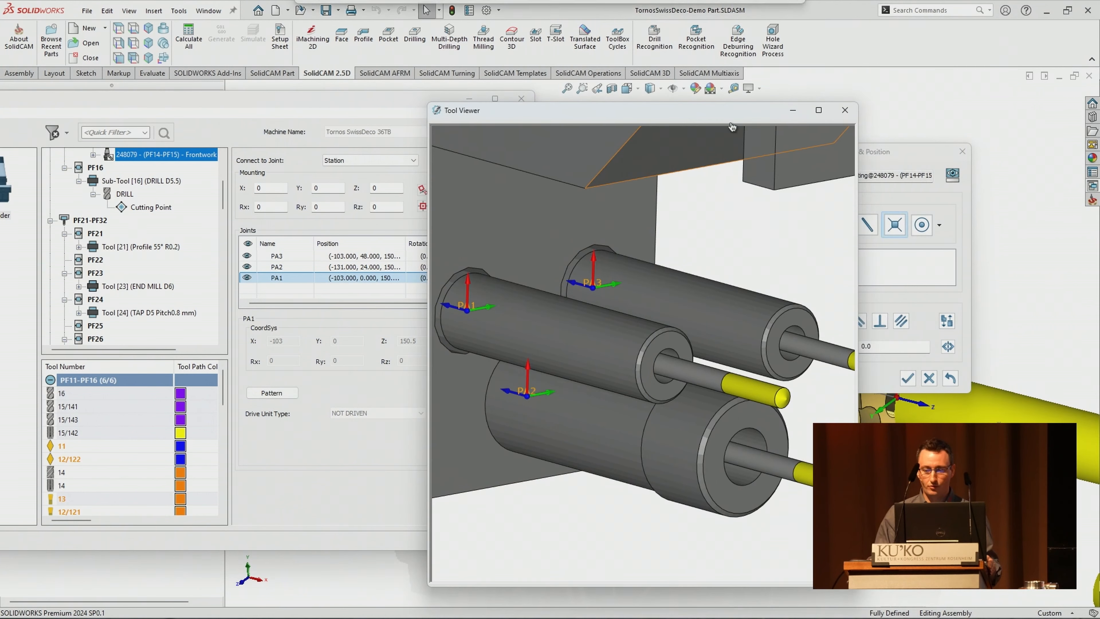
{"action": "left_click_drag", "start_coordinate": [909, 156], "coordinate": [971, 147]}
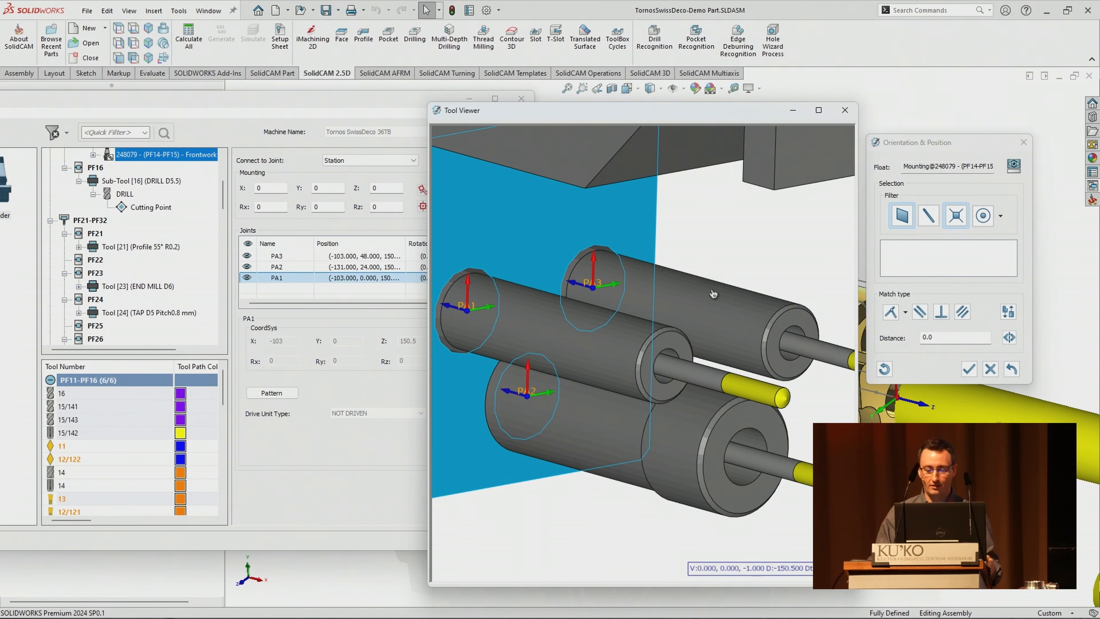
{"action": "left_click", "coordinate": [796, 343]}
{"action": "left_click", "coordinate": [646, 238]}
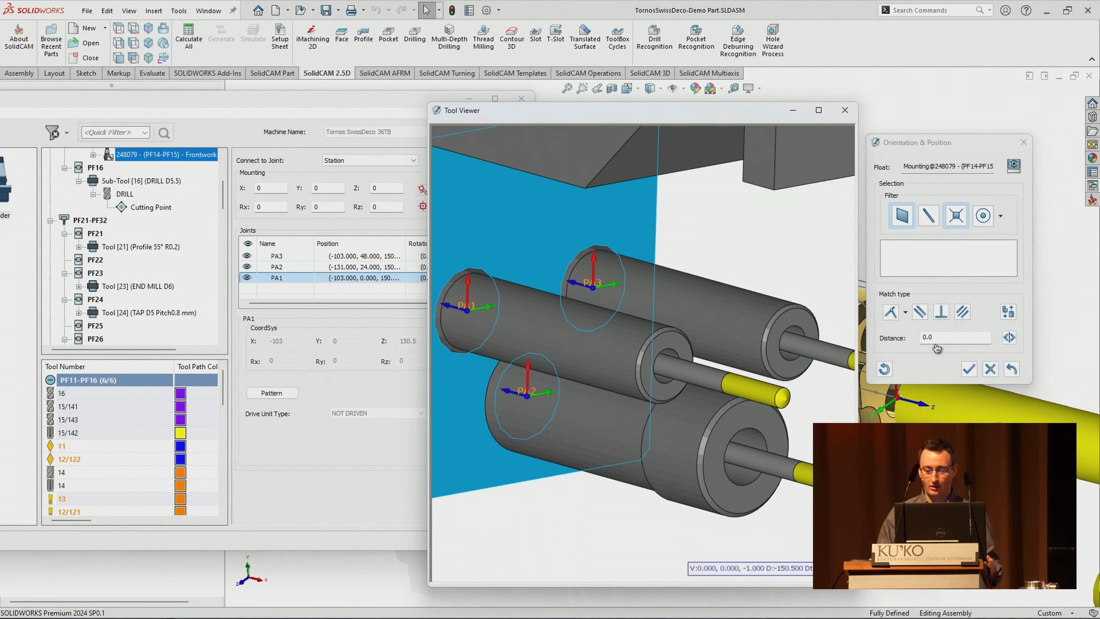
{"action": "left_click", "coordinate": [993, 373]}
{"action": "left_click_drag", "start_coordinate": [717, 105], "coordinate": [923, 92]}
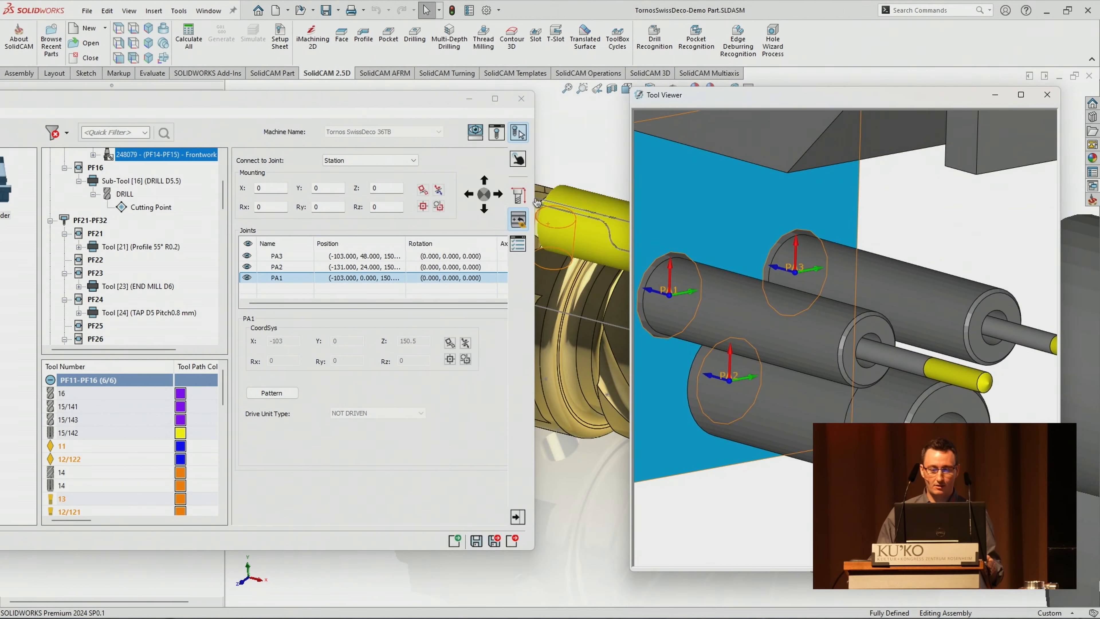
Step: Start the orientation and position matching of the 248079 holder's mounting in the machine preview, with the sleeve ends in view
{"action": "left_click", "coordinate": [498, 139]}
{"action": "left_click", "coordinate": [475, 133]}
{"action": "left_click", "coordinate": [423, 190]}
{"action": "scroll", "coordinate": [715, 252], "scroll_direction": "up", "scroll_amount": 5}
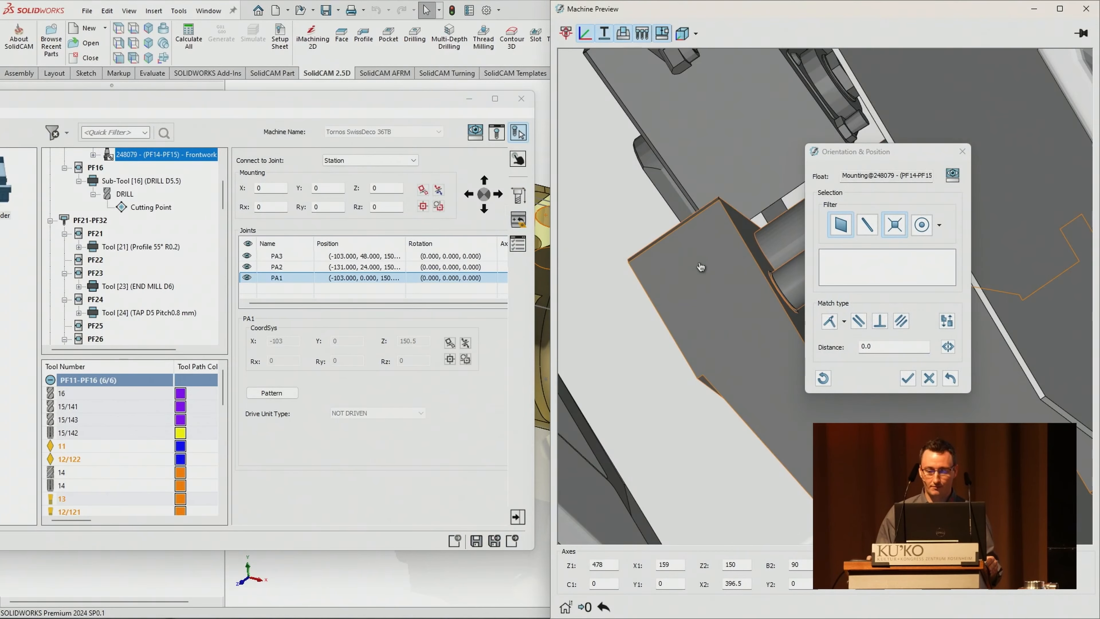
{"action": "middle_click_drag", "start_coordinate": [700, 265], "coordinate": [710, 286]}
{"action": "left_click_drag", "start_coordinate": [878, 152], "coordinate": [1025, 72]}
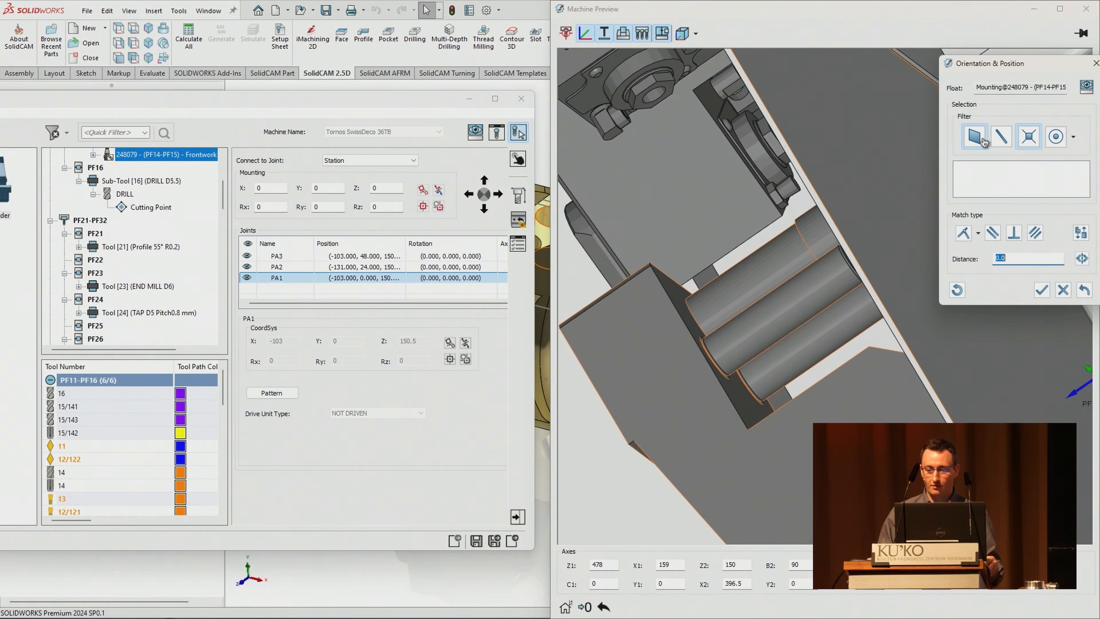
{"action": "middle_click_drag", "start_coordinate": [771, 270], "coordinate": [803, 250]}
{"action": "scroll", "coordinate": [803, 250], "scroll_direction": "up", "scroll_amount": 3}
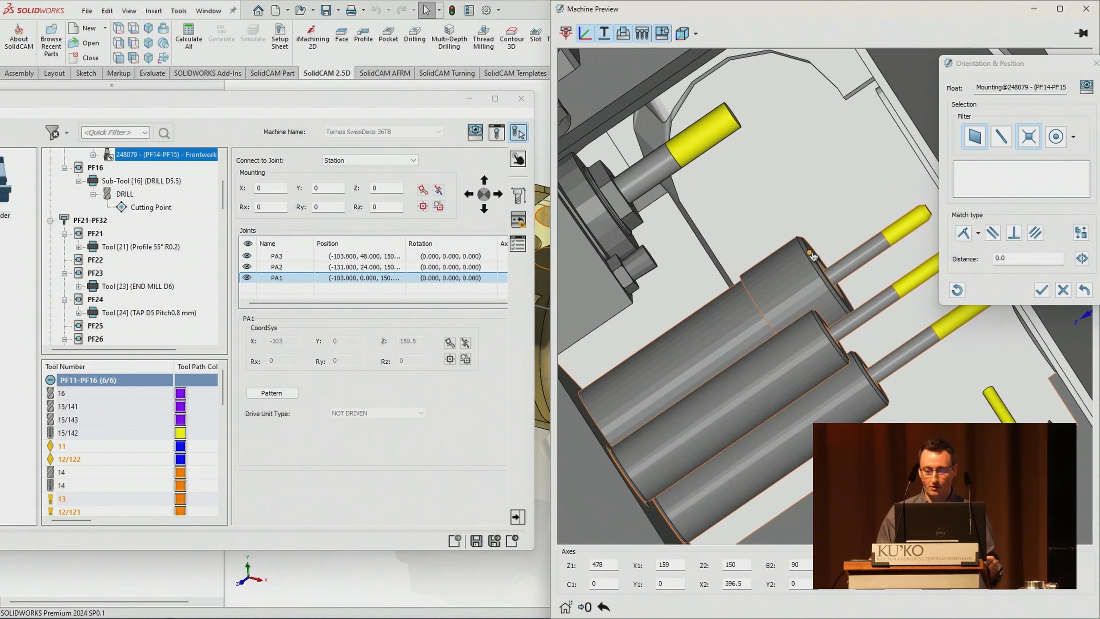
Step: Match the front face of the upper sleeve to the sleeve mounting face of the 248079 holder and apply the mounting offset
{"action": "left_click", "coordinate": [817, 259]}
{"action": "middle_click_drag", "start_coordinate": [744, 309], "coordinate": [725, 331]}
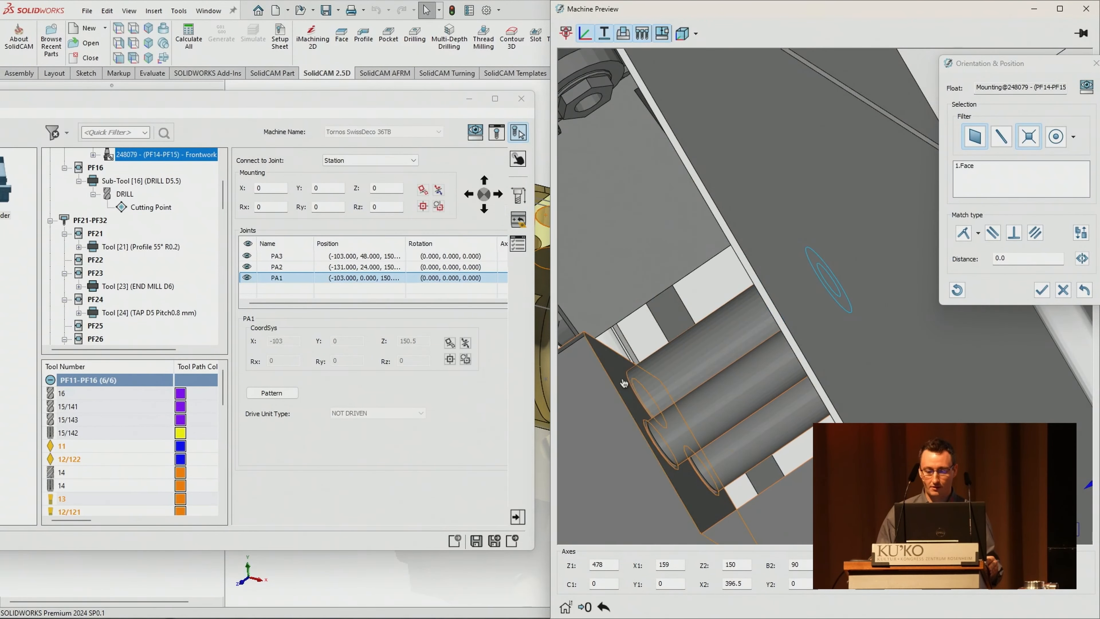
{"action": "left_click", "coordinate": [620, 383]}
{"action": "left_click", "coordinate": [966, 236]}
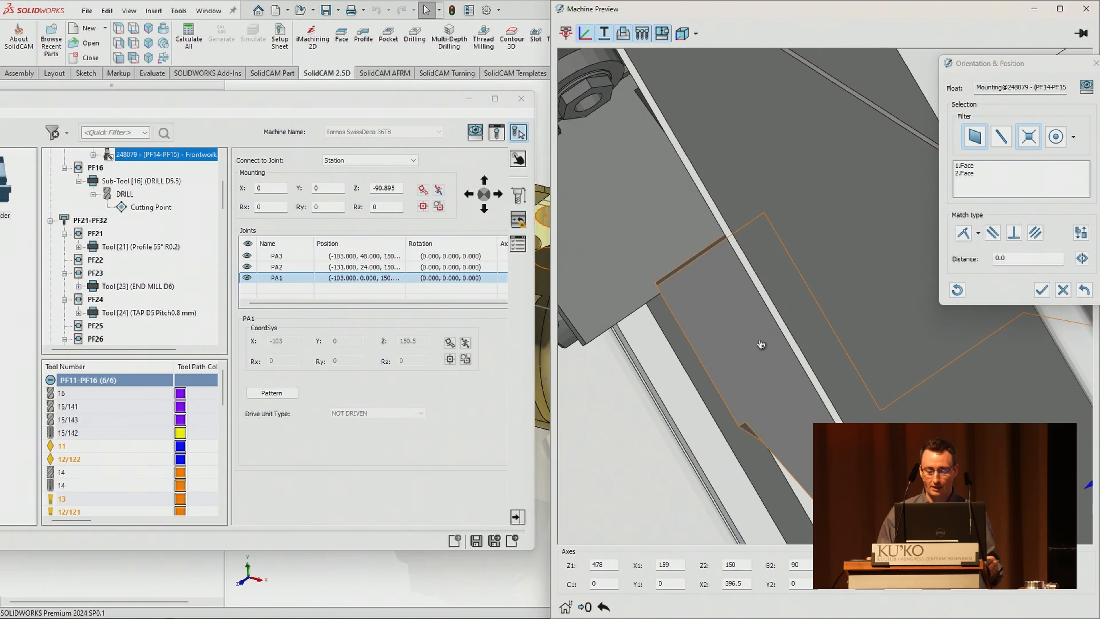
{"action": "scroll", "coordinate": [761, 346], "scroll_direction": "down", "scroll_amount": 2}
{"action": "middle_click_drag", "start_coordinate": [801, 322], "coordinate": [739, 346]}
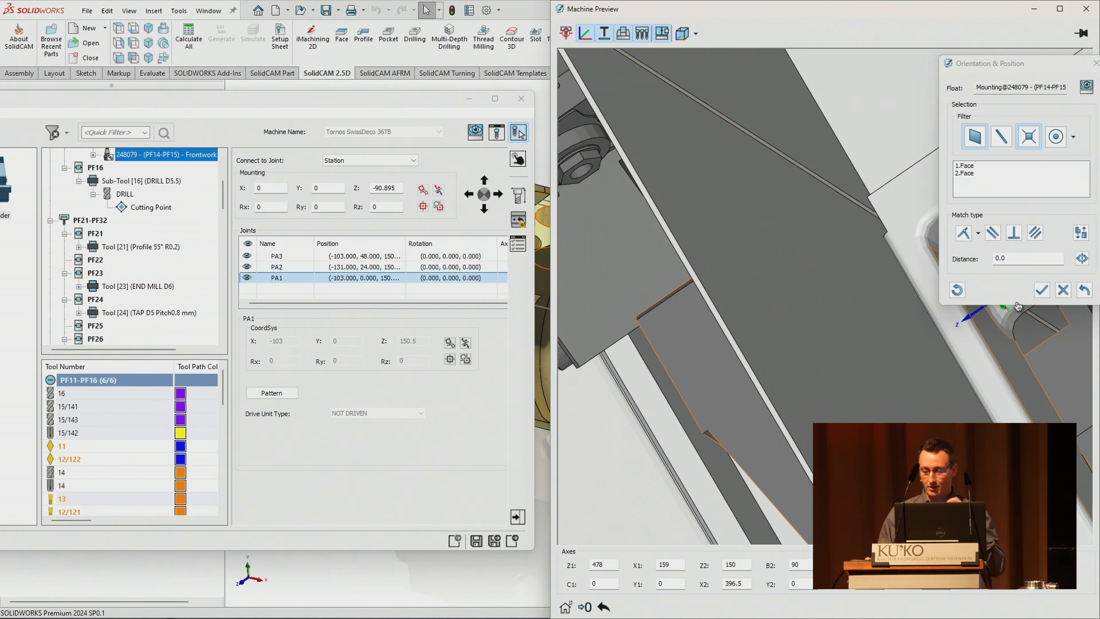
{"action": "left_click", "coordinate": [1043, 291]}
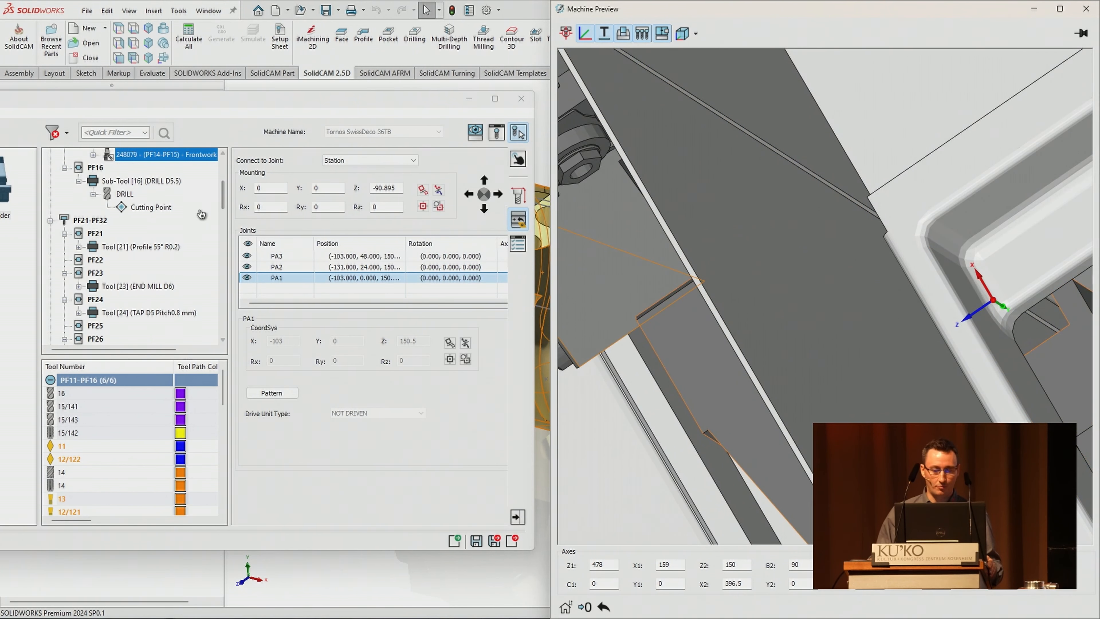
Step: Select the first Sleeve D22 L83 under the 248079 holder and close the machine preview to show it in the Tool Viewer
{"action": "scroll", "coordinate": [147, 196], "scroll_direction": "up", "scroll_amount": 1}
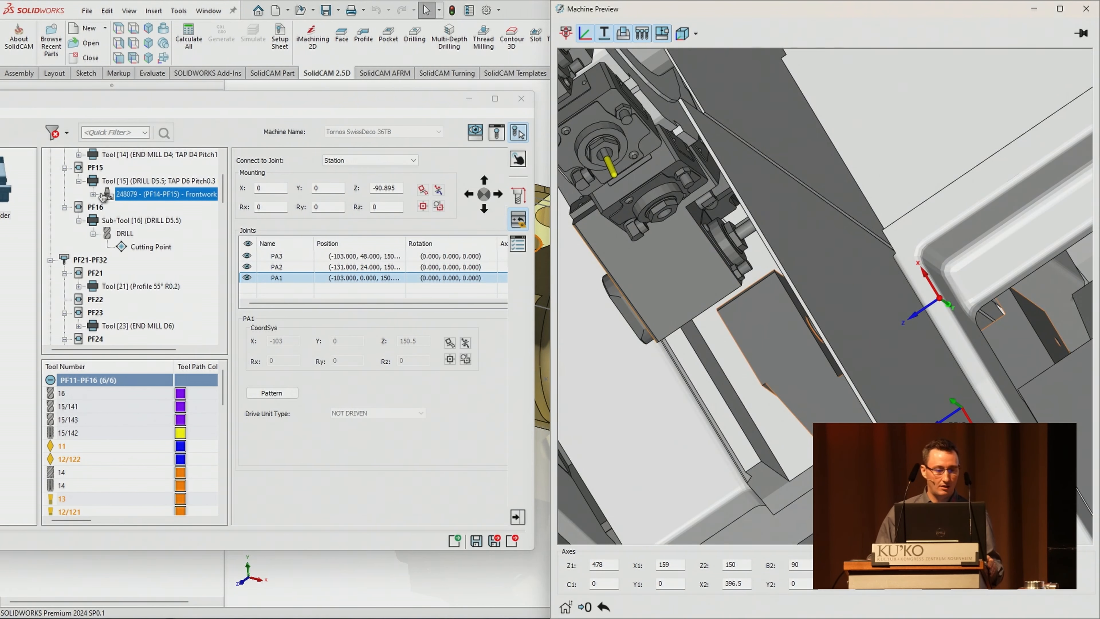
{"action": "left_click", "coordinate": [93, 194]}
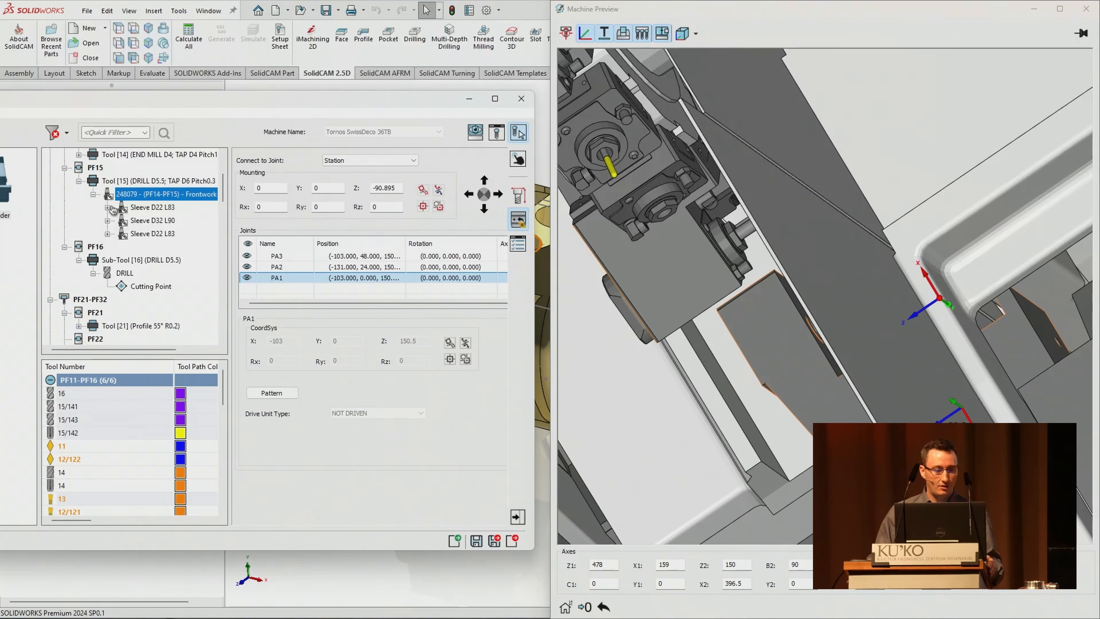
{"action": "left_click", "coordinate": [152, 207]}
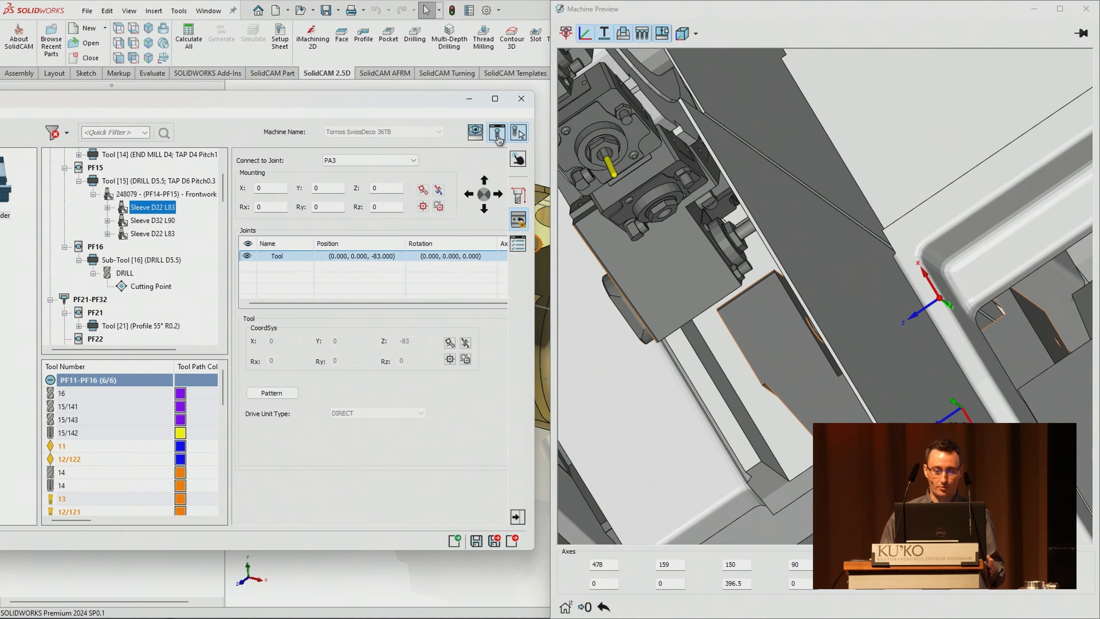
{"action": "left_click", "coordinate": [1086, 9]}
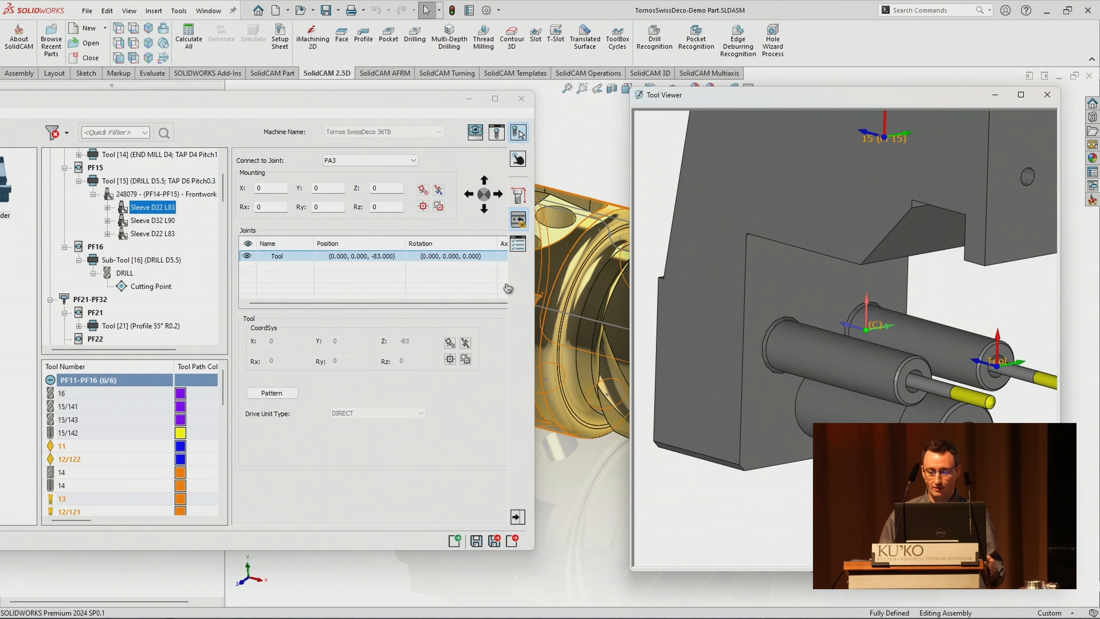
Step: Match the front face of the Sleeve D22 L83 on joint PA3 to the 248079 holder's mounting face
{"action": "left_click", "coordinate": [438, 207]}
{"action": "scroll", "coordinate": [844, 313], "scroll_direction": "up", "scroll_amount": 2}
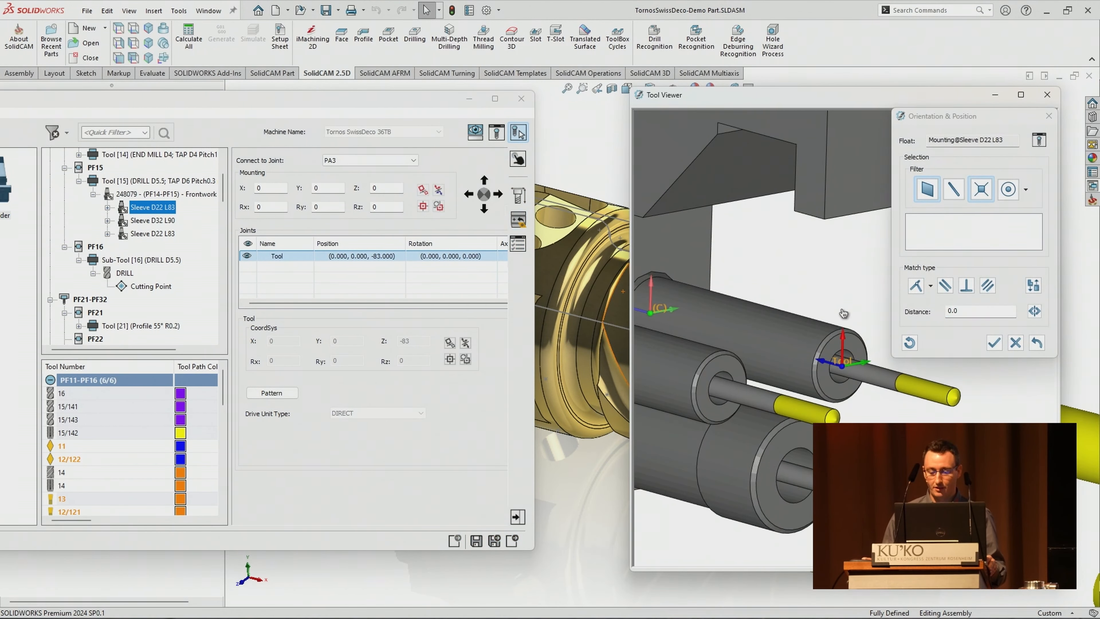
{"action": "left_click", "coordinate": [933, 202]}
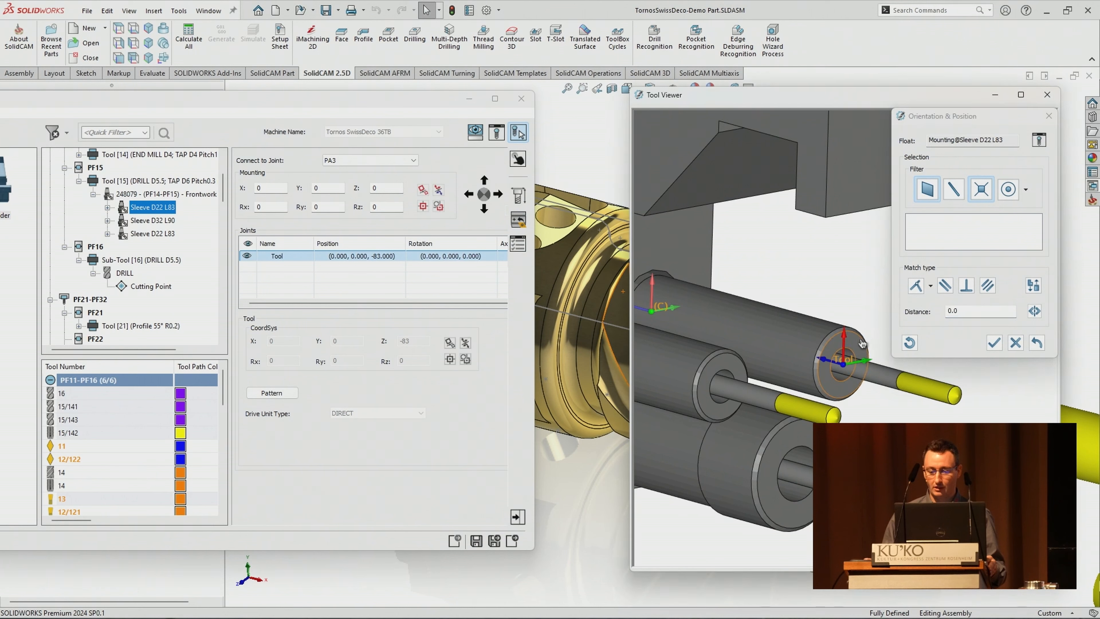
{"action": "left_click", "coordinate": [838, 377]}
{"action": "left_click", "coordinate": [739, 241]}
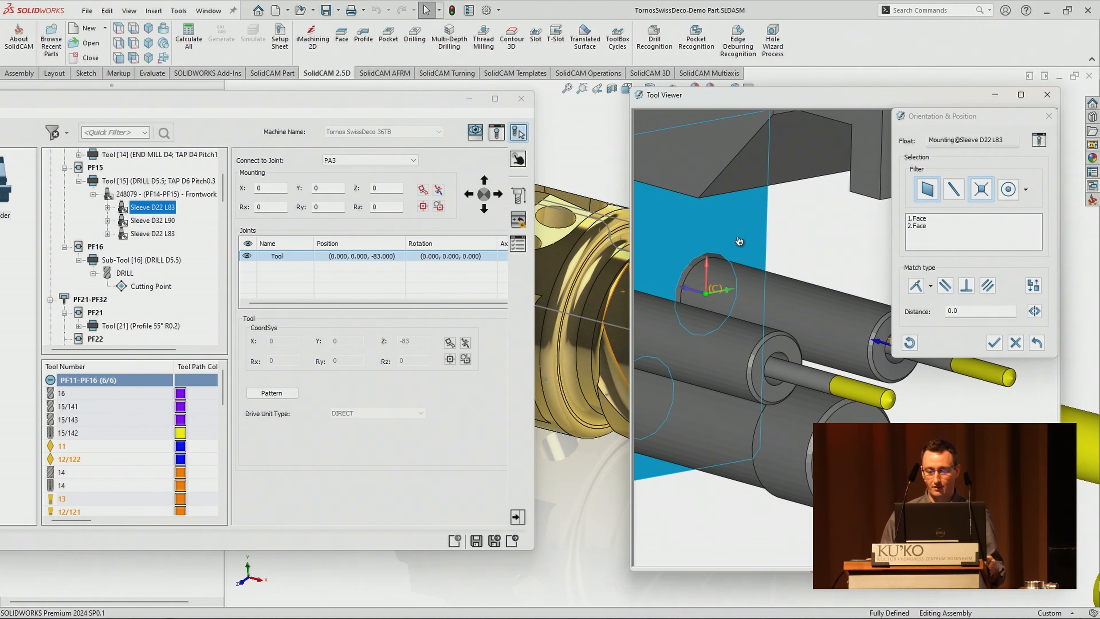
{"action": "left_click", "coordinate": [916, 286]}
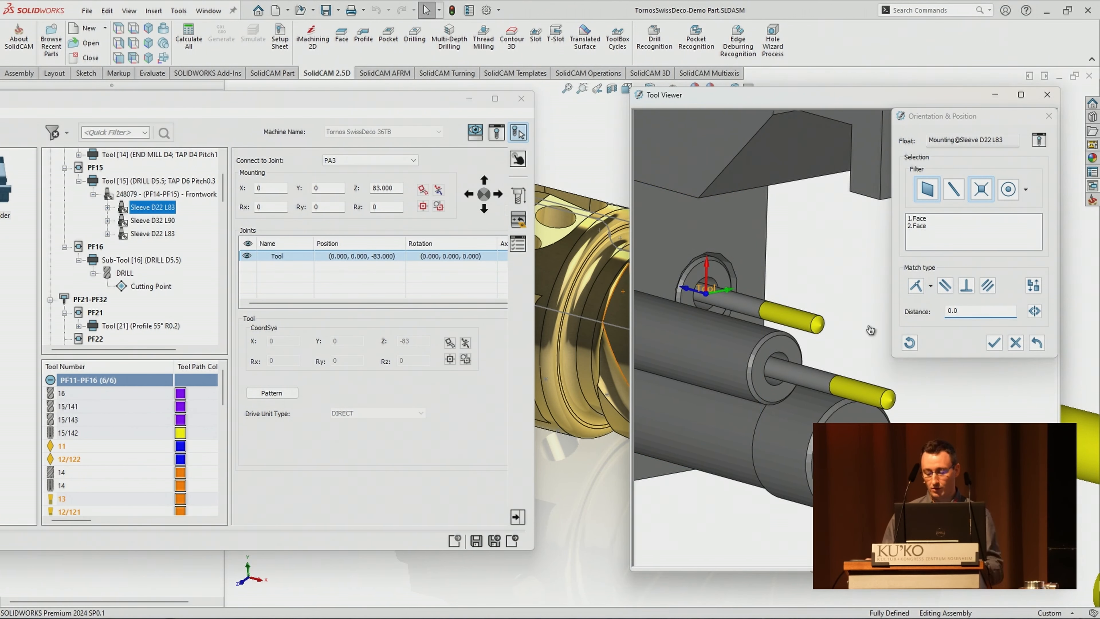
Step: Set the match distance of the Sleeve D22 L83 to 50, apply it and close the Orientation & Position dialog
{"action": "left_click", "coordinate": [981, 311]}
{"action": "type", "text": "50"}
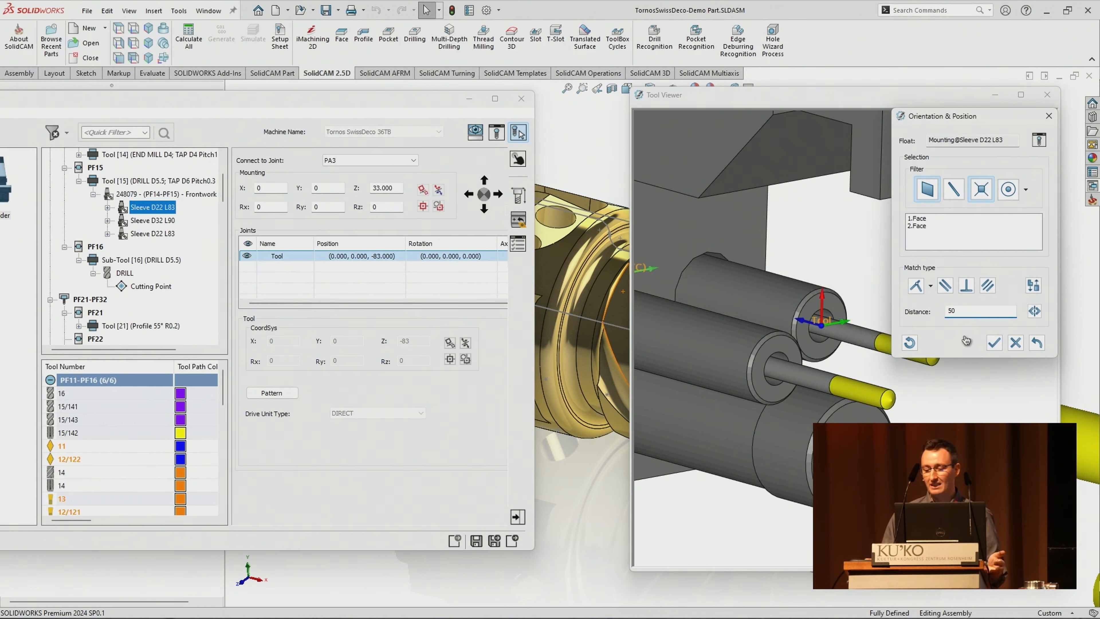
{"action": "left_click", "coordinate": [994, 342]}
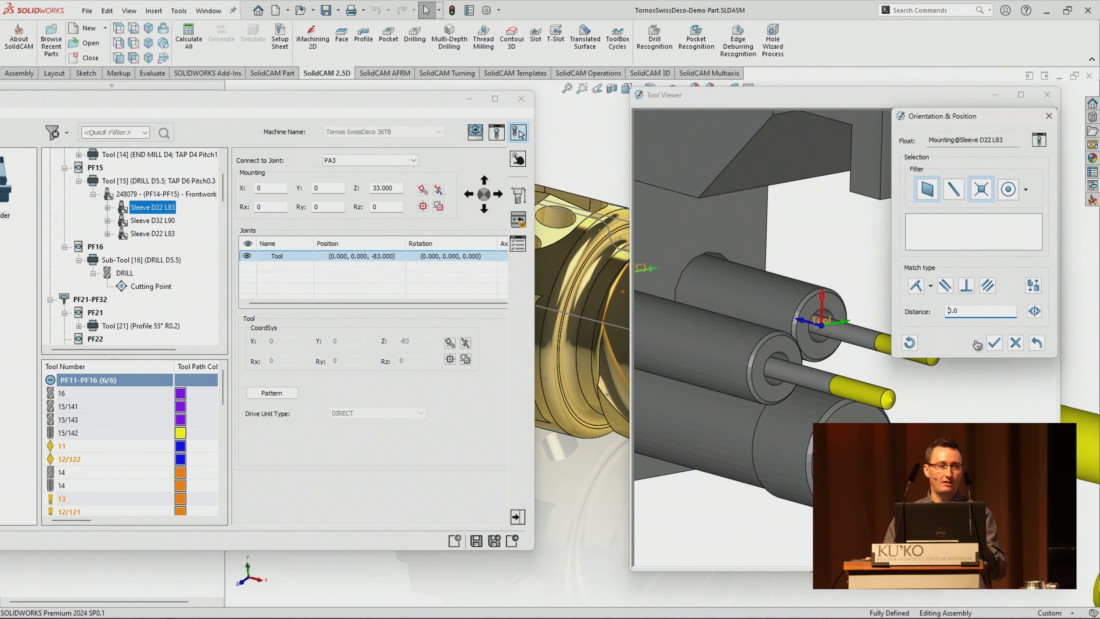
{"action": "left_click", "coordinate": [1015, 343]}
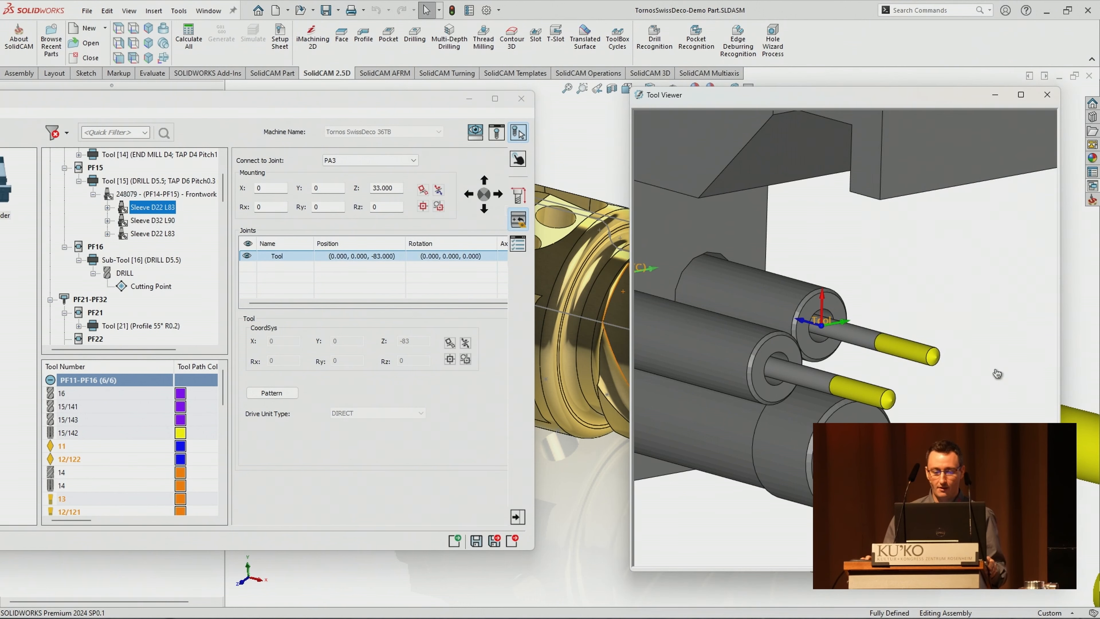
Step: Open the ToolKit settings and display the Tool Path Color options
{"action": "left_click_drag", "start_coordinate": [373, 104], "coordinate": [676, 105]}
{"action": "left_click", "coordinate": [153, 114]}
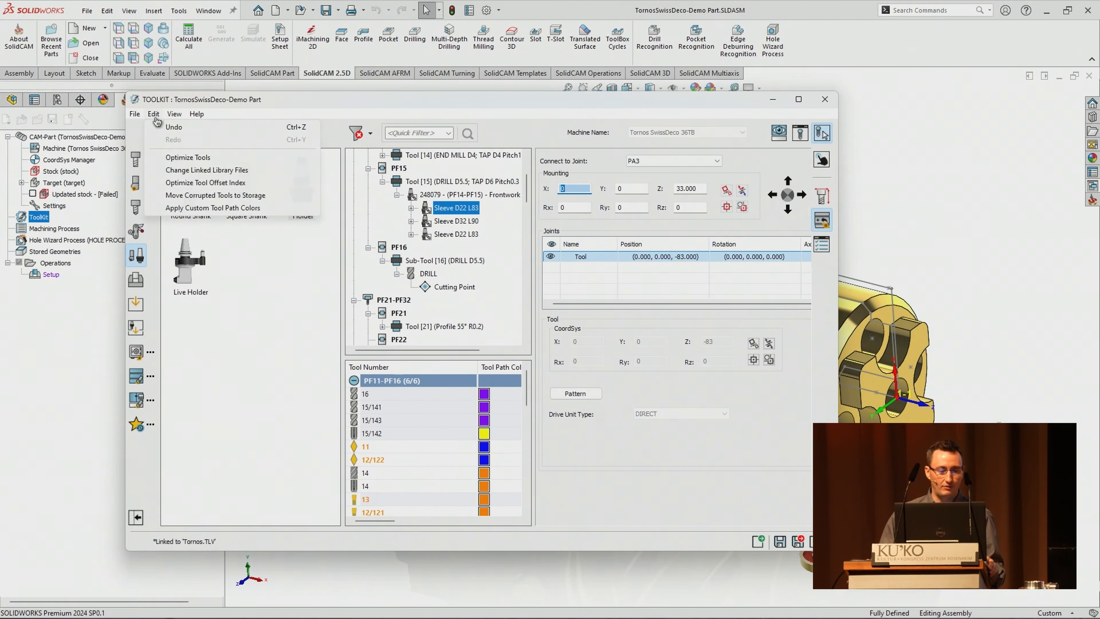
{"action": "mouse_move", "coordinate": [174, 114]}
{"action": "left_click", "coordinate": [195, 171]}
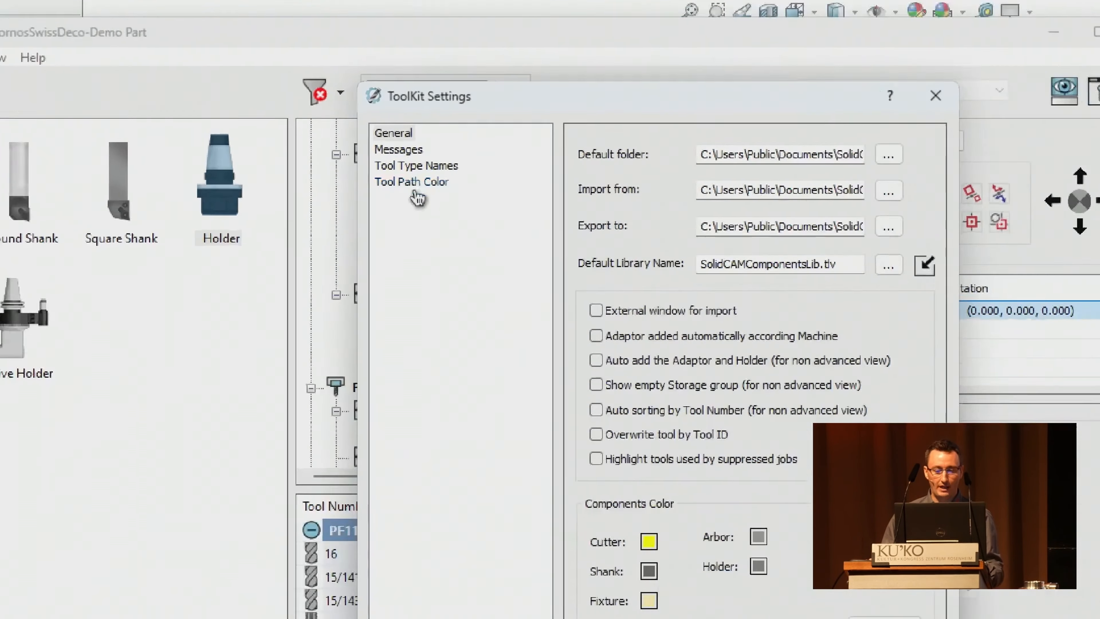
{"action": "left_click", "coordinate": [411, 185]}
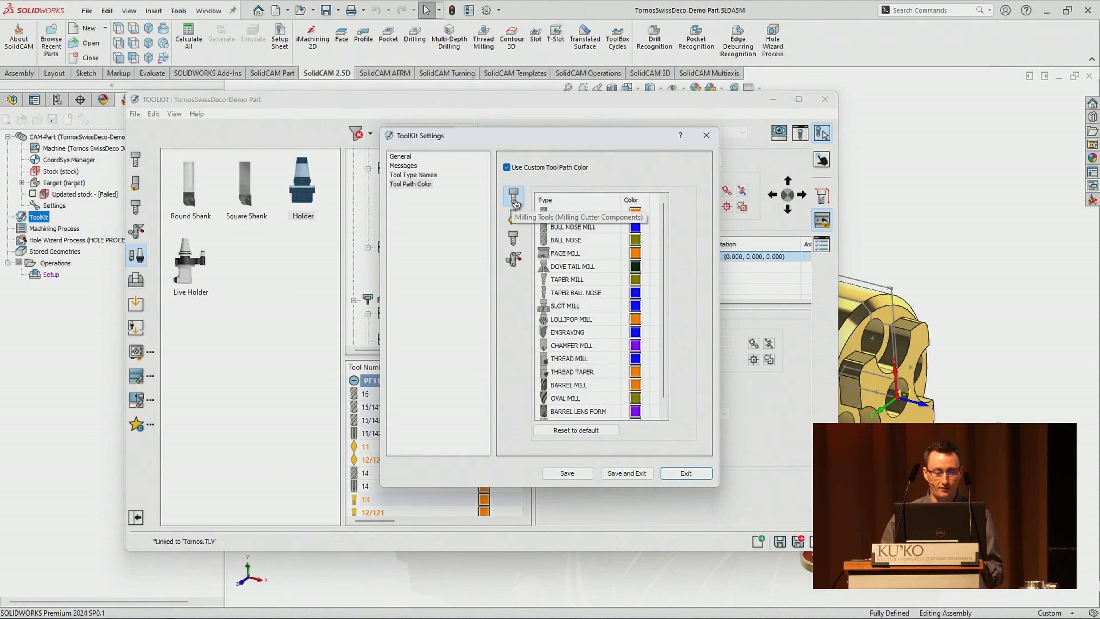
Step: Review the custom tool path colors of the turning, drilling, special and milling tool types, and exit the settings
{"action": "left_click", "coordinate": [514, 216]}
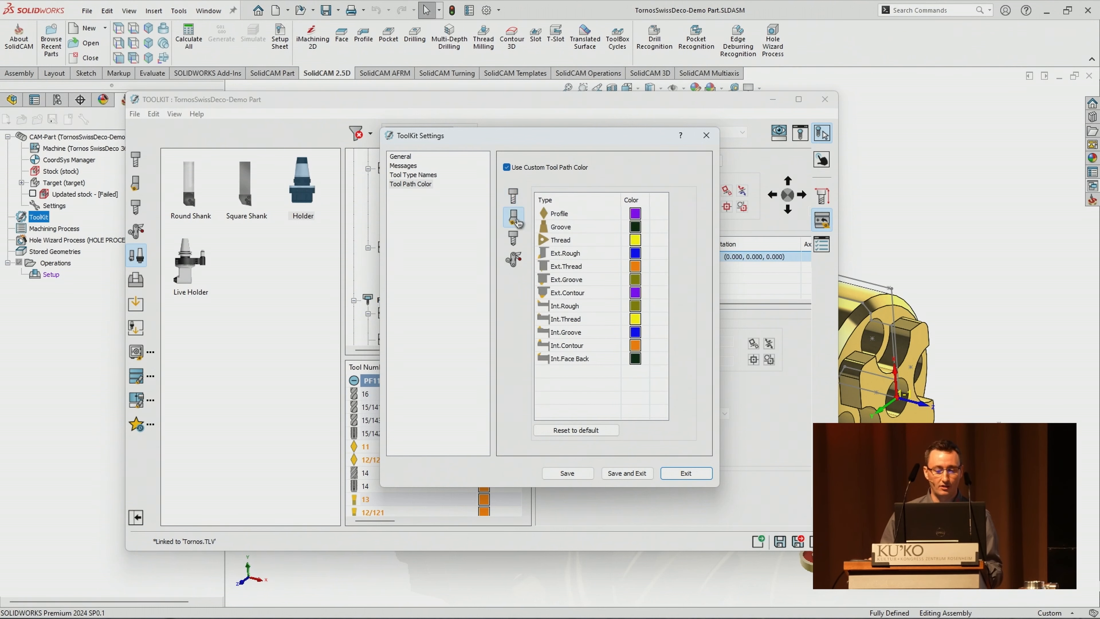
{"action": "left_click", "coordinate": [514, 238]}
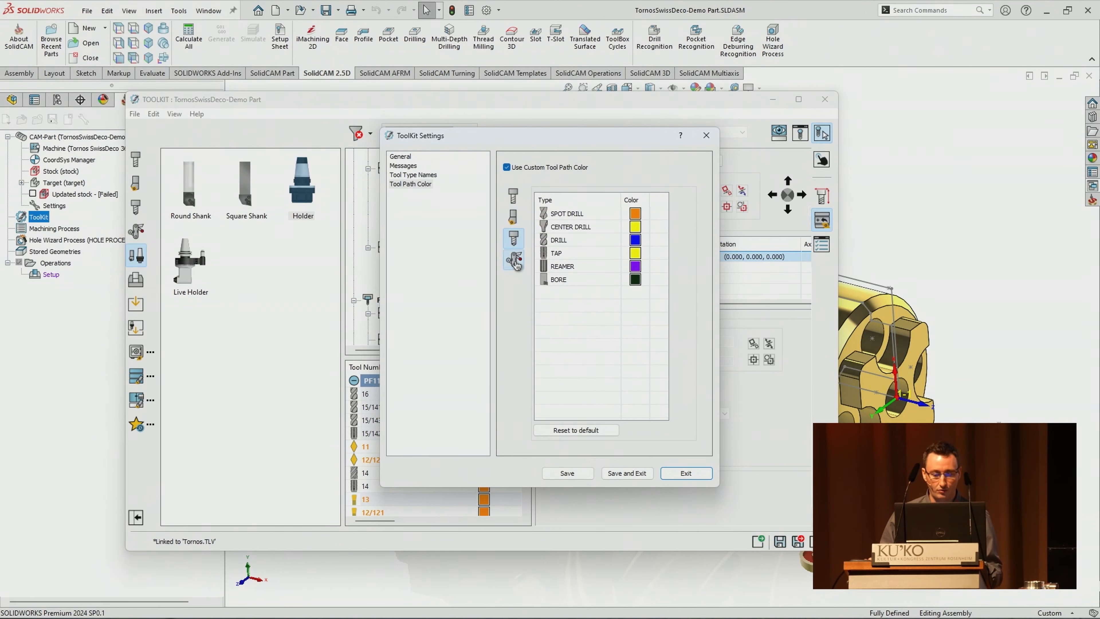
{"action": "left_click", "coordinate": [514, 260]}
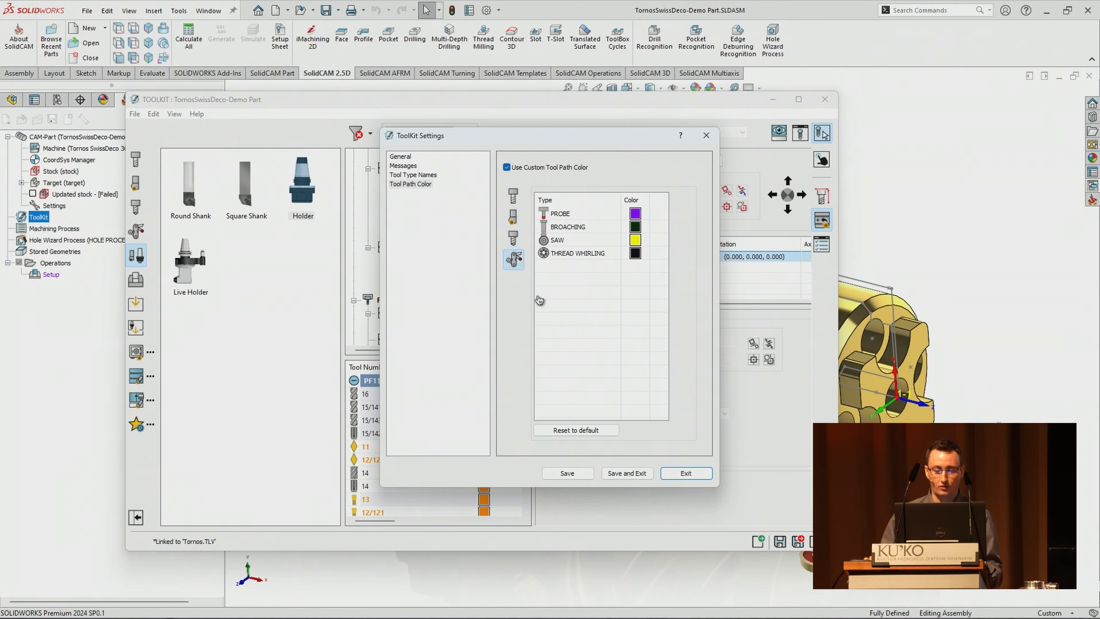
{"action": "left_click", "coordinate": [514, 197]}
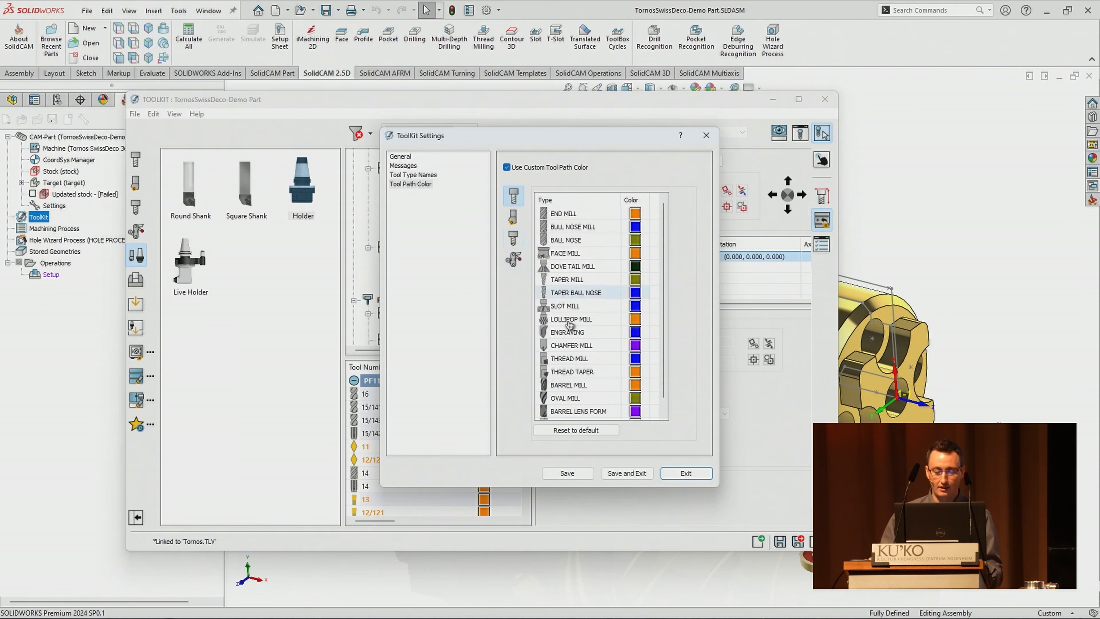
{"action": "left_click", "coordinate": [689, 474]}
Step: Scroll back to station PF15 in the ToolKit tree and close the ToolKit without saving the changes
{"action": "scroll", "coordinate": [477, 317], "scroll_direction": "down", "scroll_amount": 10}
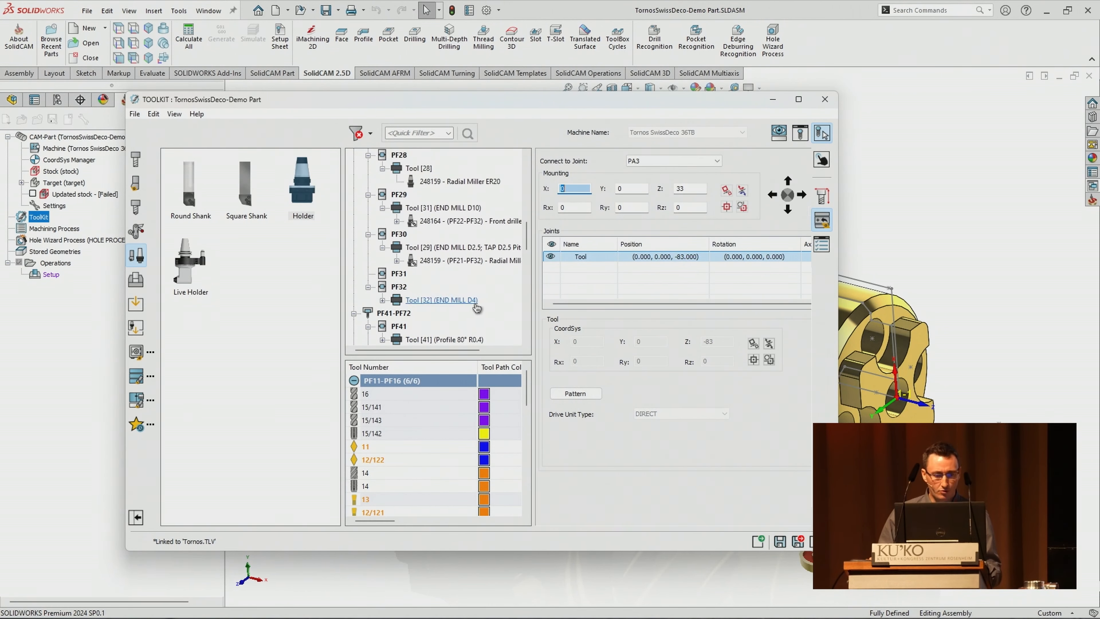
{"action": "left_click_drag", "start_coordinate": [527, 245], "coordinate": [536, 184]}
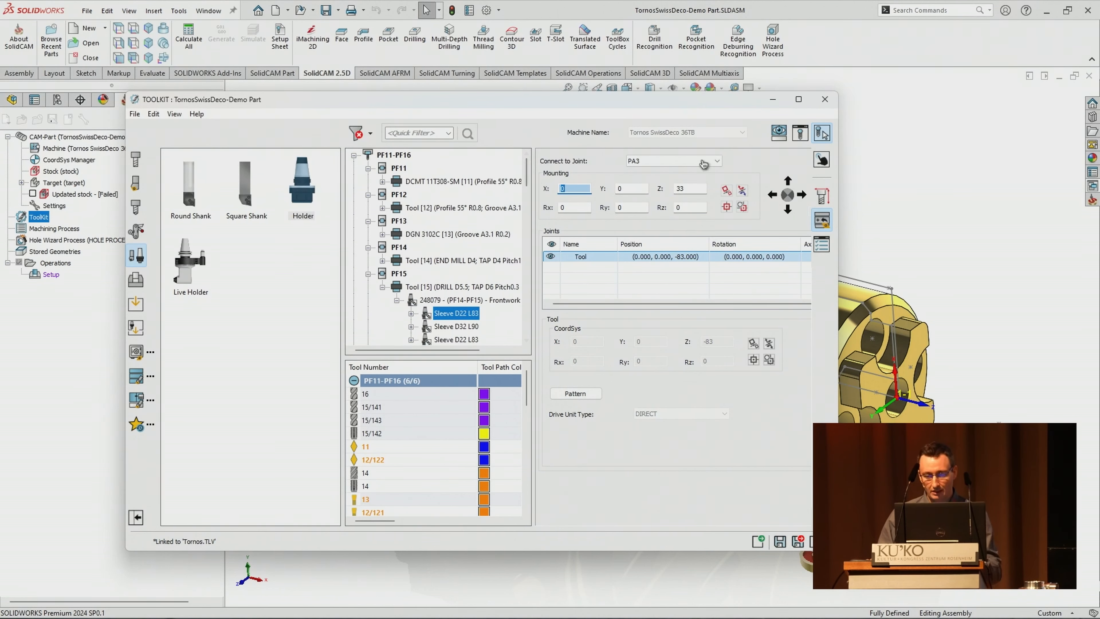
{"action": "left_click", "coordinate": [825, 102]}
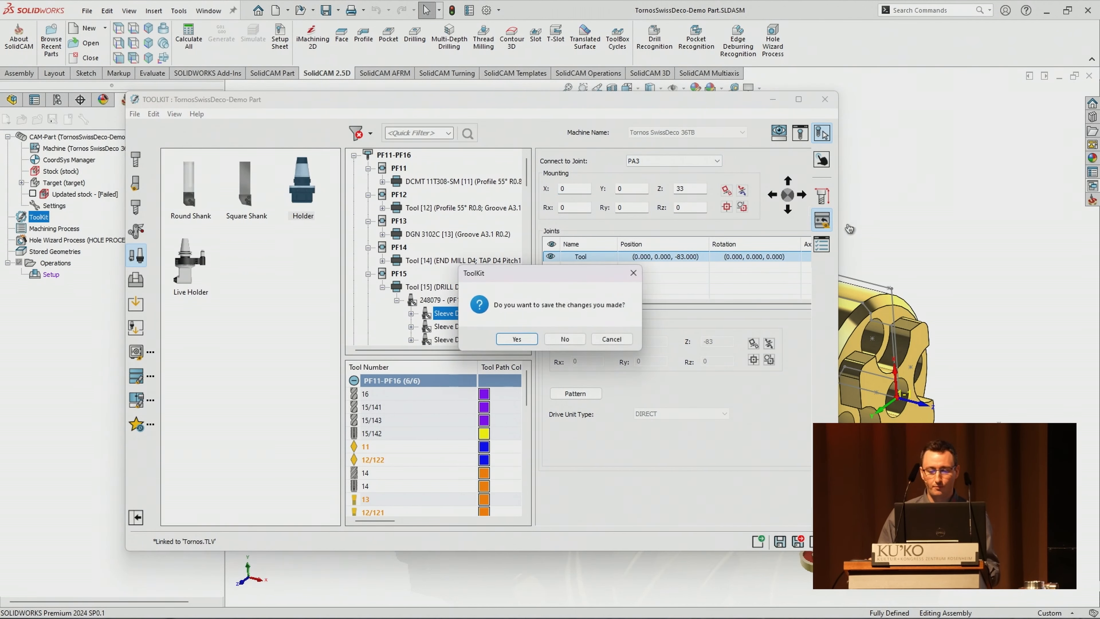
{"action": "left_click", "coordinate": [566, 339]}
{"action": "scroll", "coordinate": [522, 311], "scroll_direction": "down", "scroll_amount": 5}
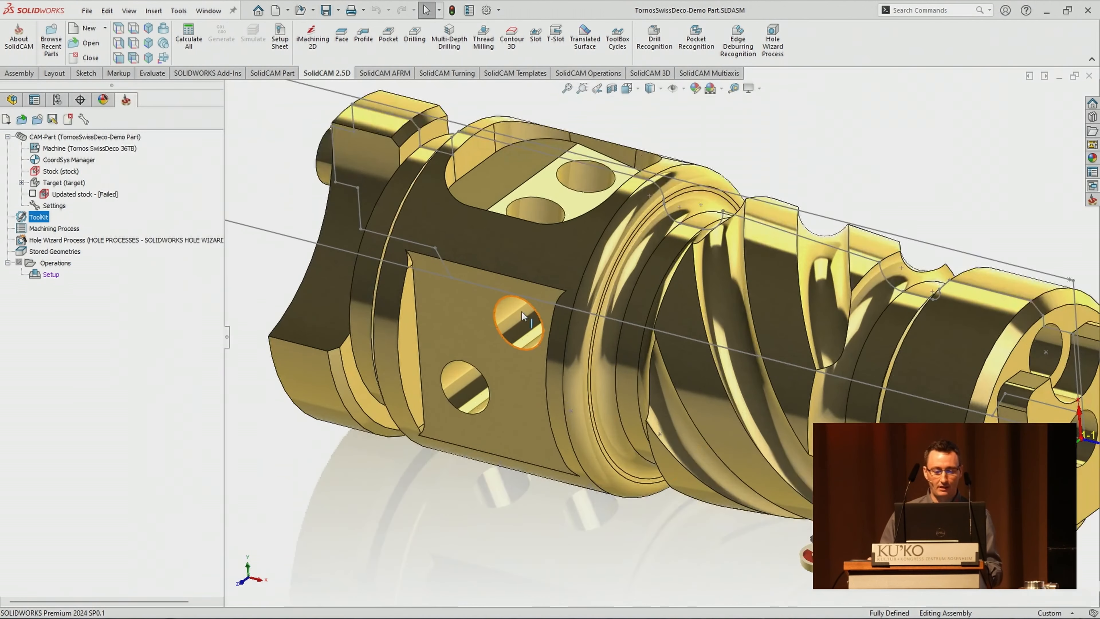
{"action": "scroll", "coordinate": [447, 303], "scroll_direction": "up", "scroll_amount": 2}
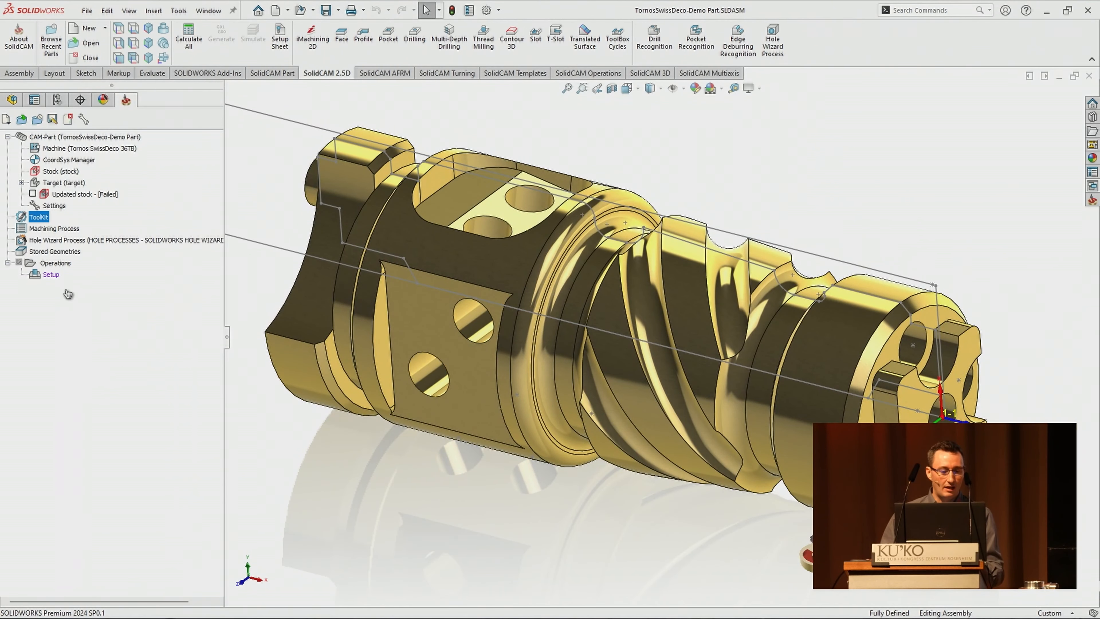
Step: Open the machine Setup, review the workpiece position of the S1 part mounting, and exit the setup
{"action": "right_click", "coordinate": [51, 274]}
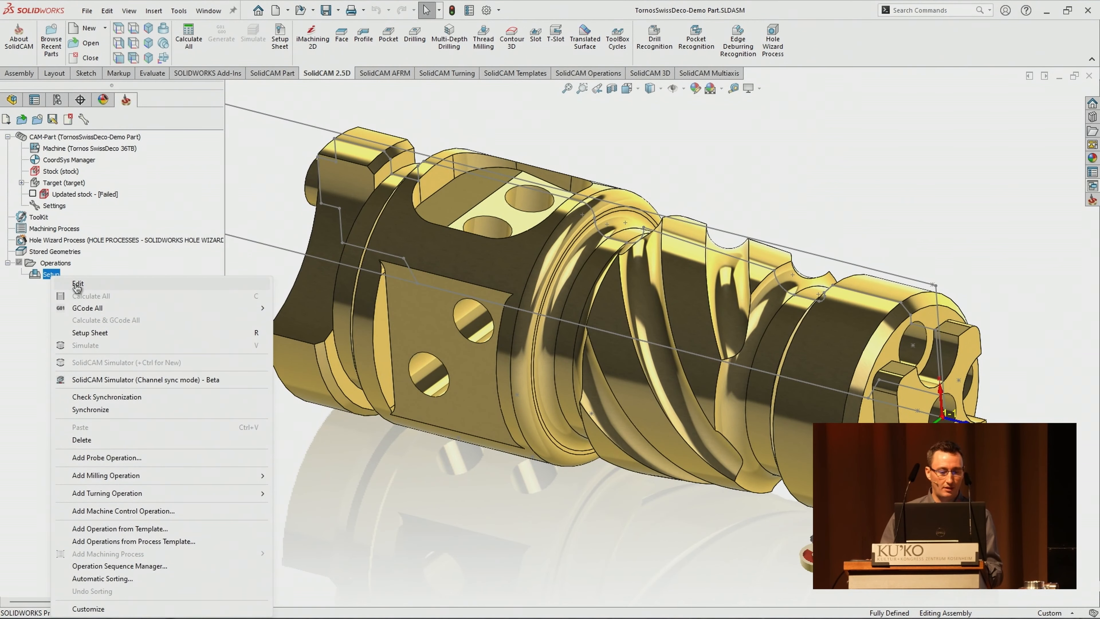
{"action": "left_click", "coordinate": [49, 284]}
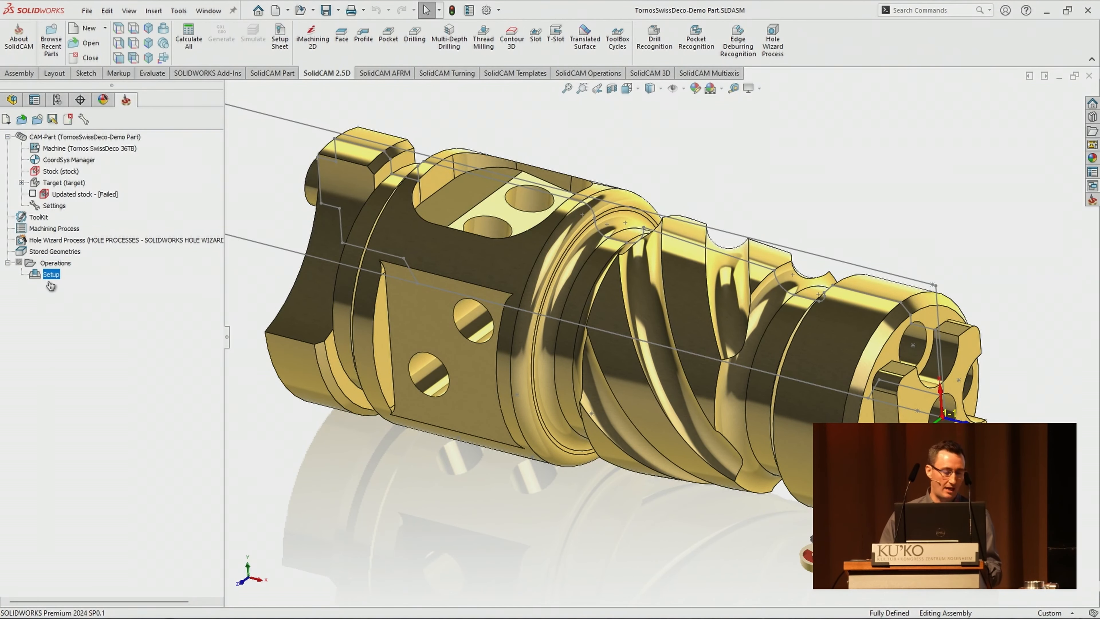
{"action": "right_click", "coordinate": [53, 279]}
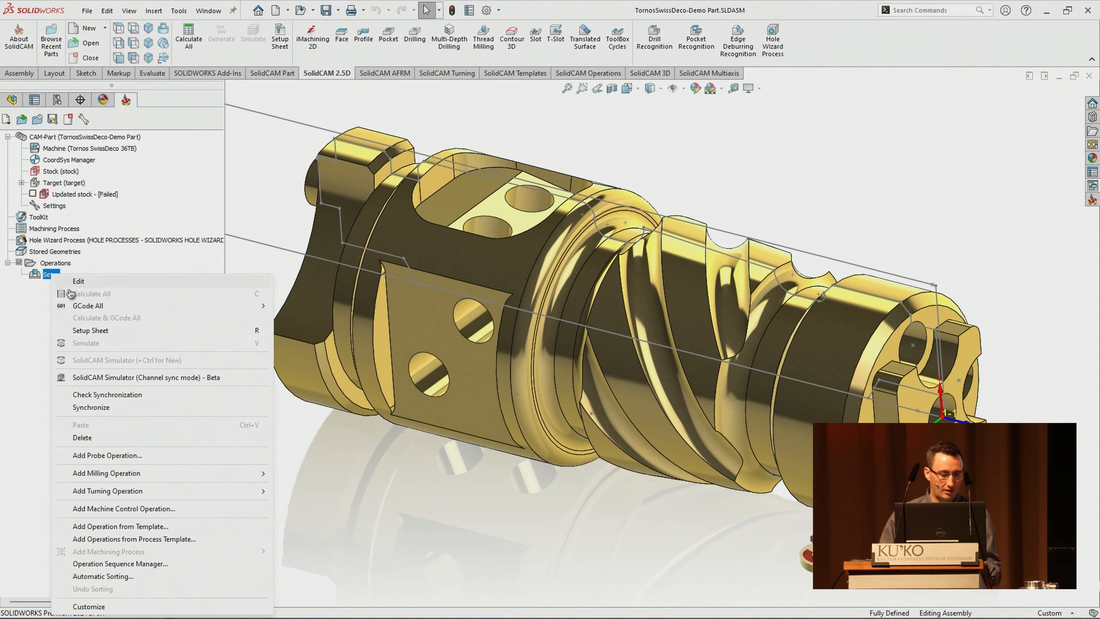
{"action": "left_click", "coordinate": [56, 285]}
{"action": "left_click", "coordinate": [256, 224]}
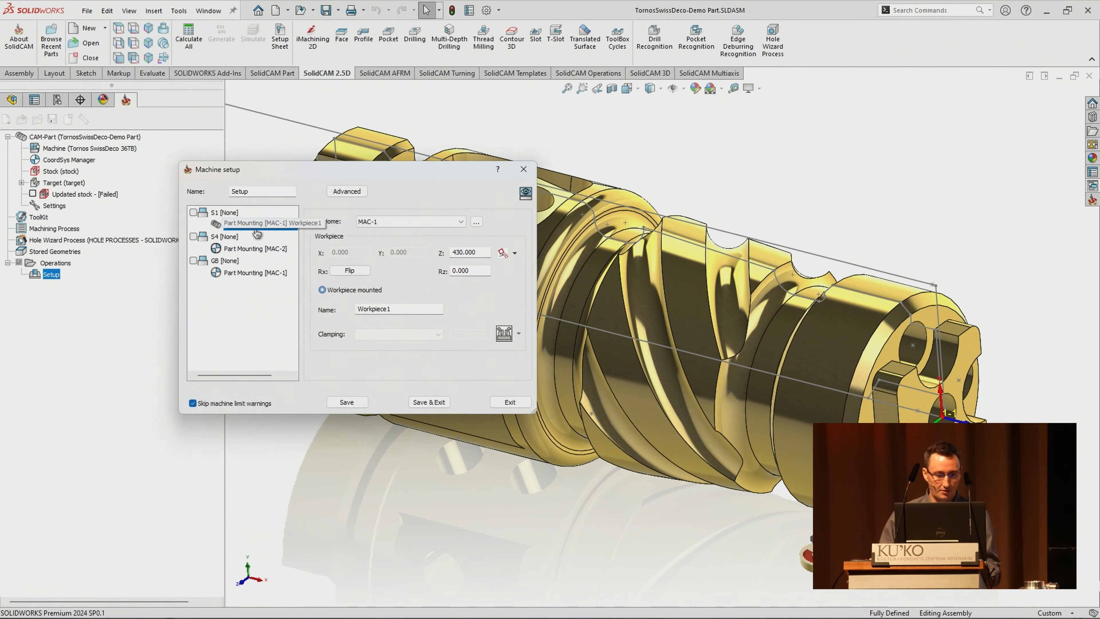
{"action": "left_click", "coordinate": [510, 402]}
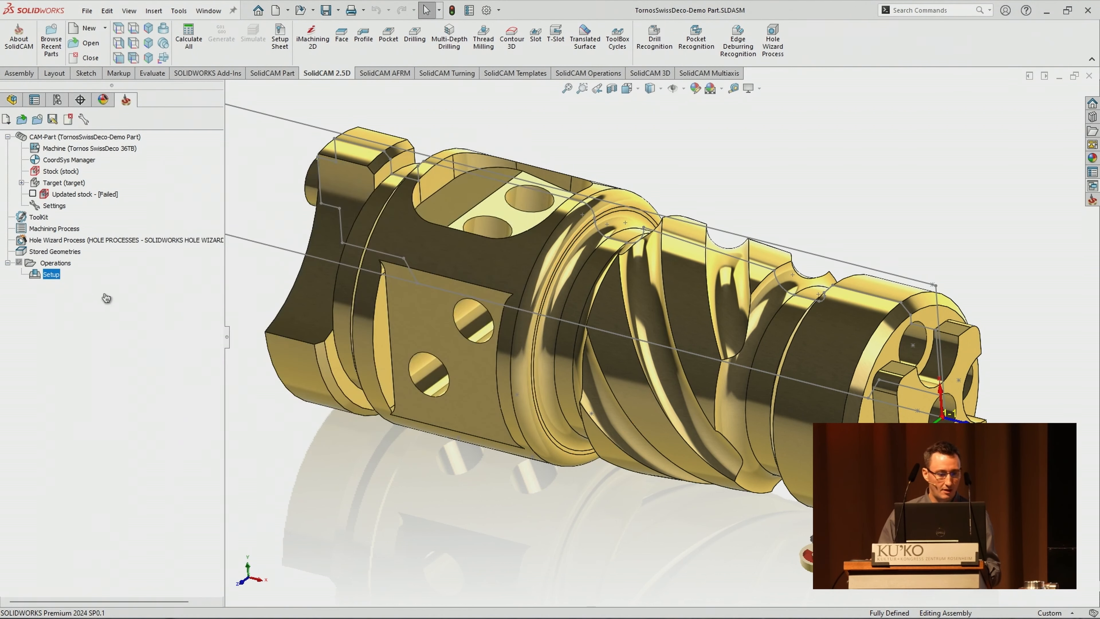
Step: Add a machine control operation and inspect the clamped workpiece in the machine preview placed beside it
{"action": "right_click", "coordinate": [55, 264]}
{"action": "left_click", "coordinate": [124, 255]}
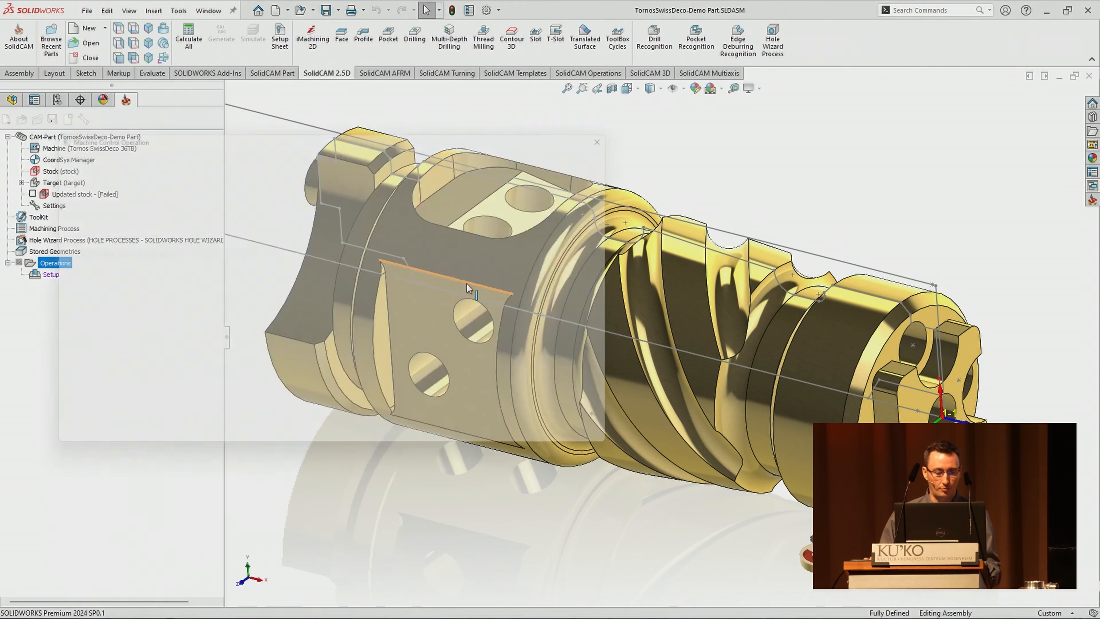
{"action": "left_click", "coordinate": [618, 156]}
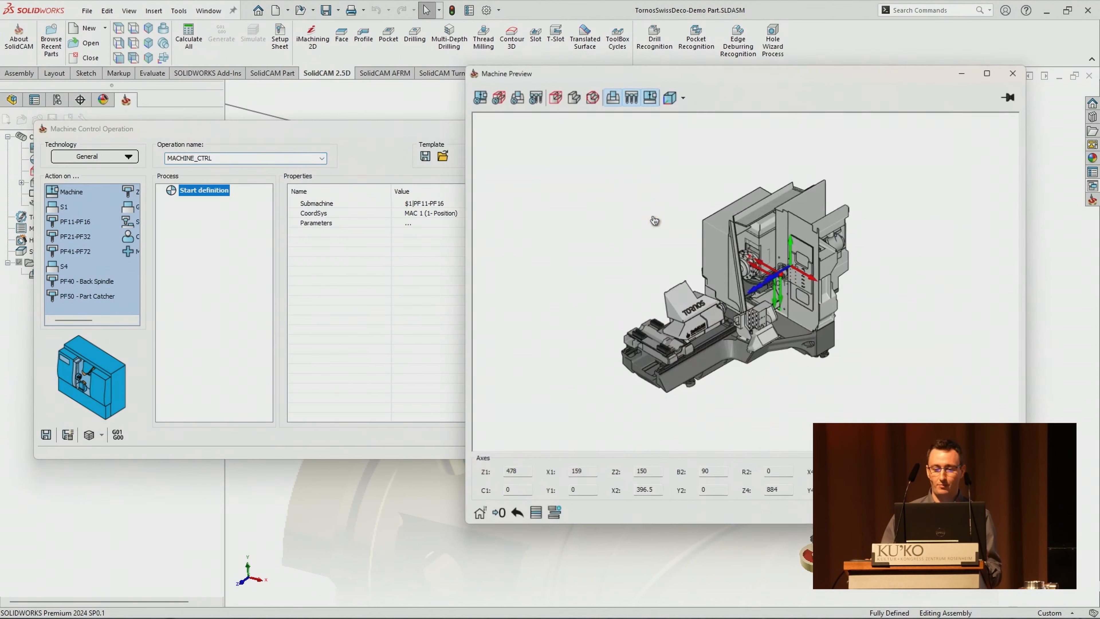
{"action": "key", "text": "super+Right"}
{"action": "scroll", "coordinate": [846, 318], "scroll_direction": "up", "scroll_amount": 2}
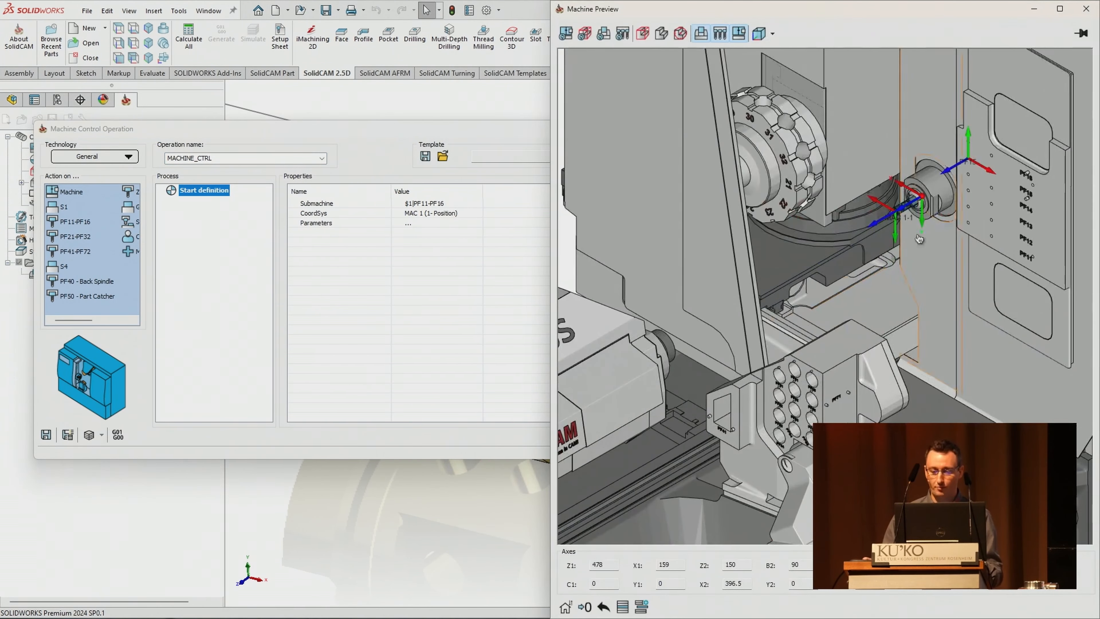
{"action": "scroll", "coordinate": [769, 285], "scroll_direction": "up", "scroll_amount": 3}
{"action": "scroll", "coordinate": [831, 301], "scroll_direction": "up", "scroll_amount": 5}
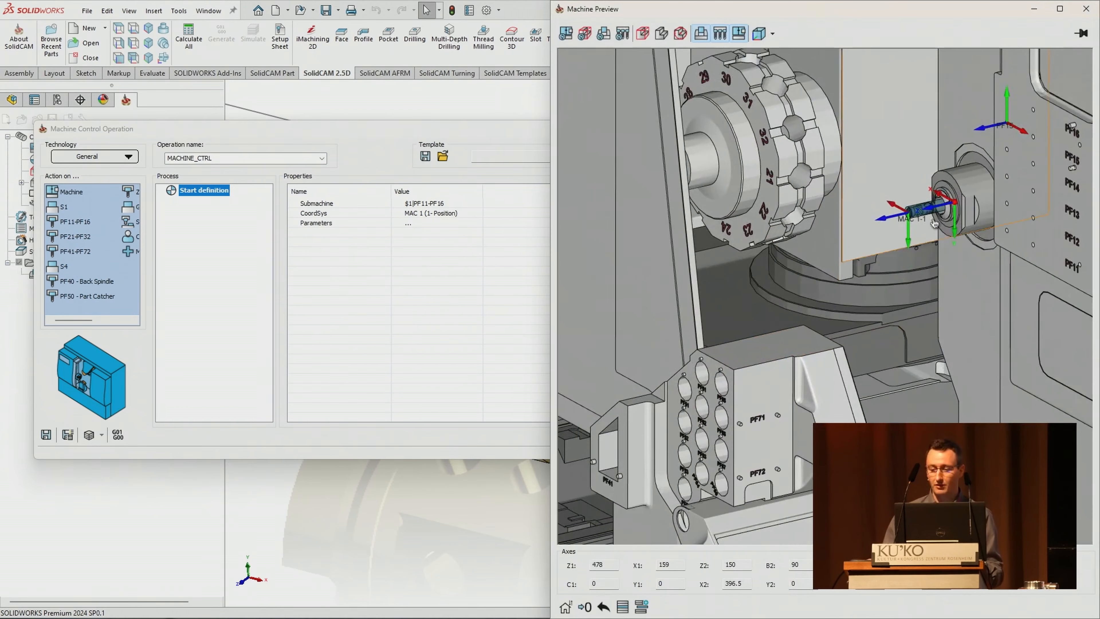
{"action": "scroll", "coordinate": [831, 301], "scroll_direction": "up", "scroll_amount": 2}
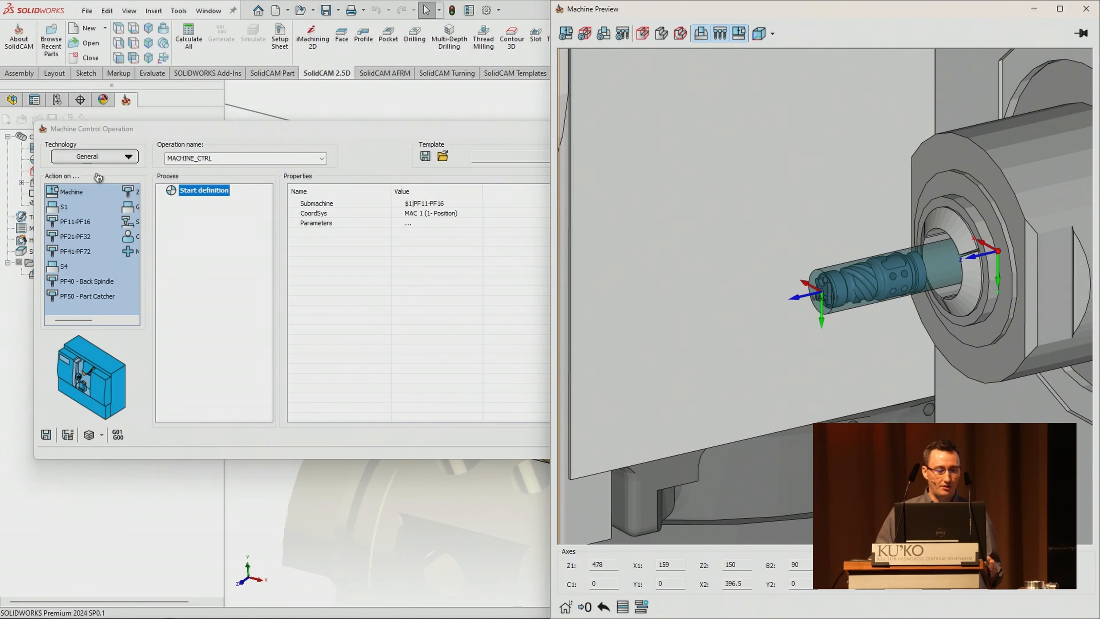
Step: Apply the $3|Z4-Pick Off technology with its predefined submachine and inspect the Z4-Approach position parameter
{"action": "left_click", "coordinate": [104, 158]}
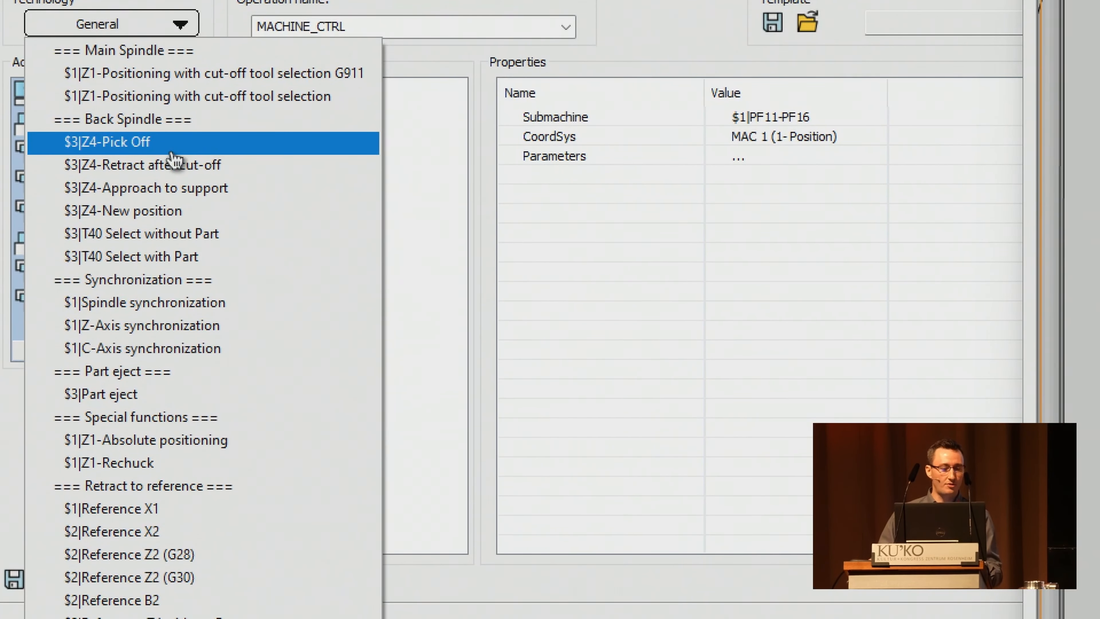
{"action": "left_click", "coordinate": [172, 153]}
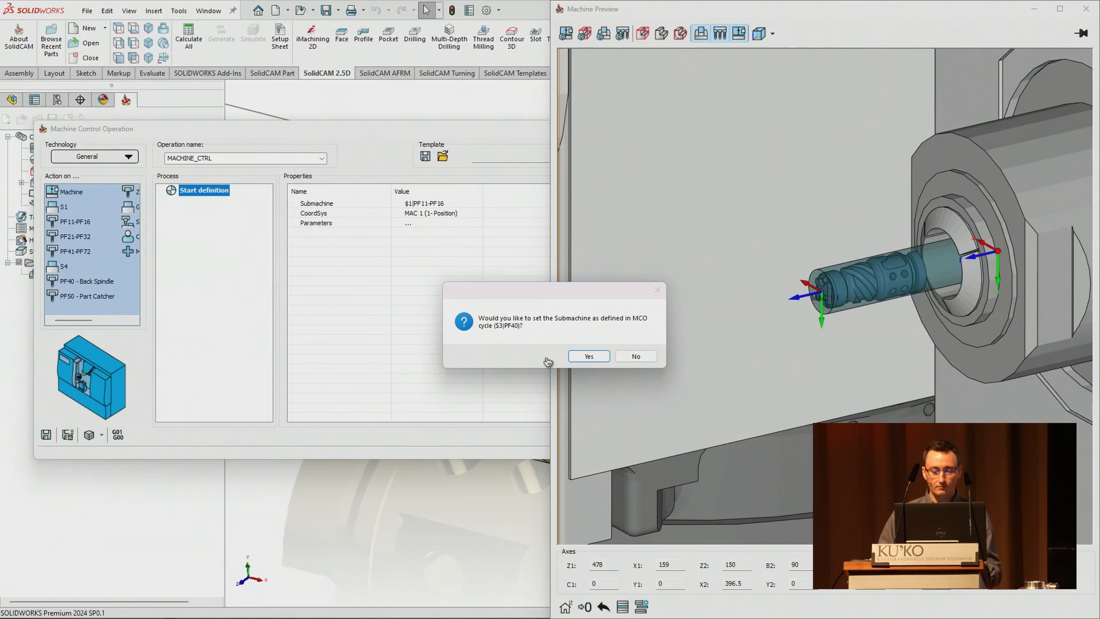
{"action": "left_click", "coordinate": [590, 356]}
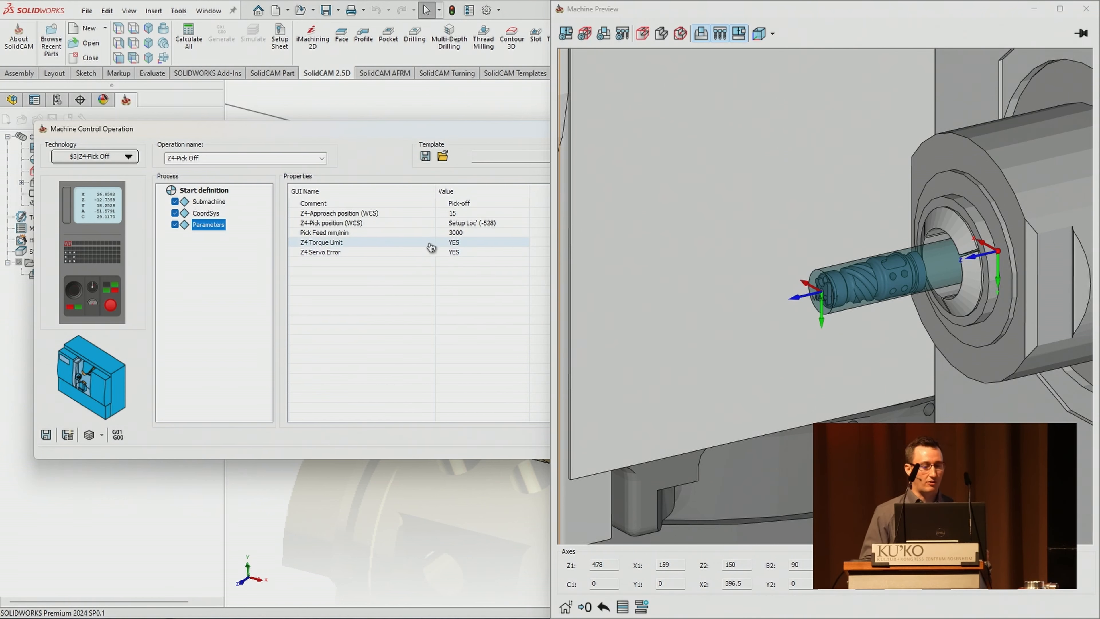
{"action": "left_click", "coordinate": [382, 220]}
{"action": "scroll", "coordinate": [788, 330], "scroll_direction": "down", "scroll_amount": 5}
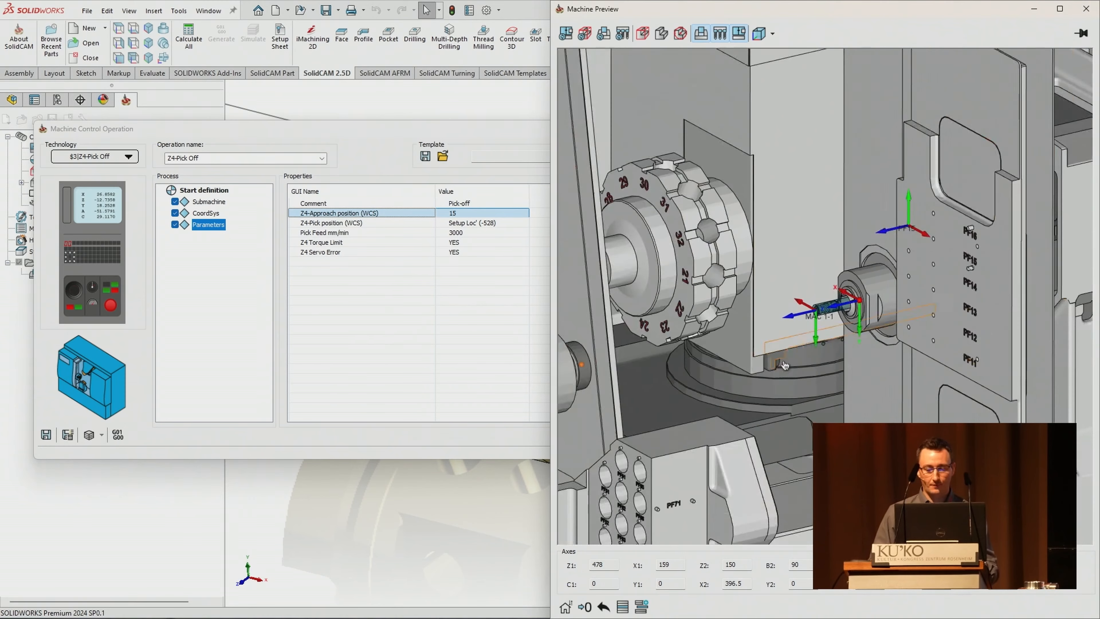
{"action": "scroll", "coordinate": [820, 349], "scroll_direction": "up", "scroll_amount": 4}
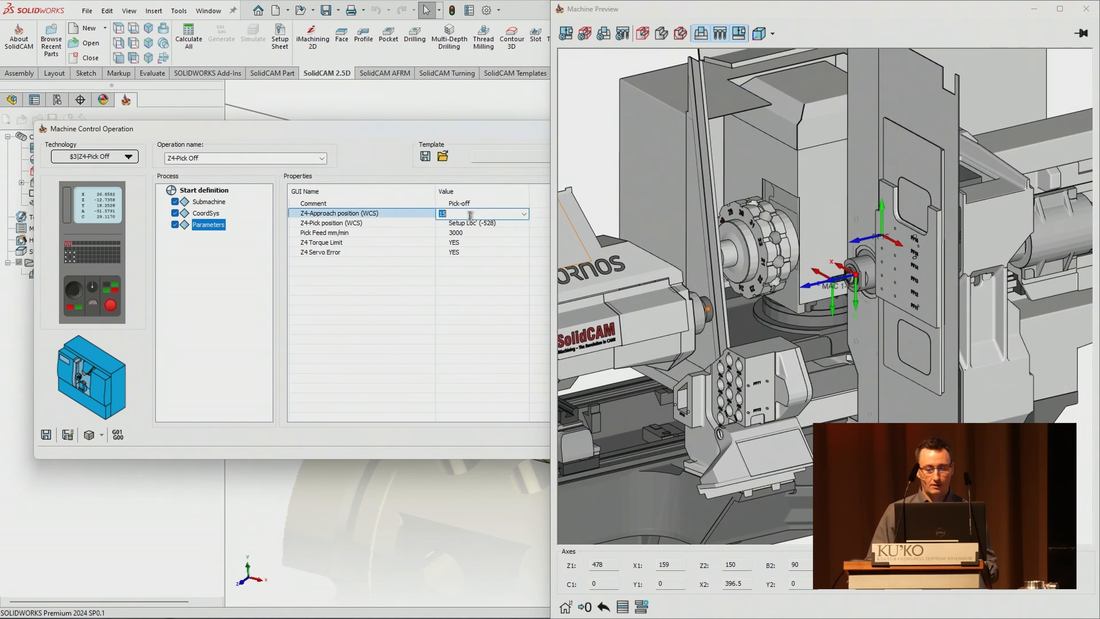
Step: Switch the pick-off operation to General technology and examine the movement of its X4Y4 Approach action
{"action": "left_click", "coordinate": [129, 157]}
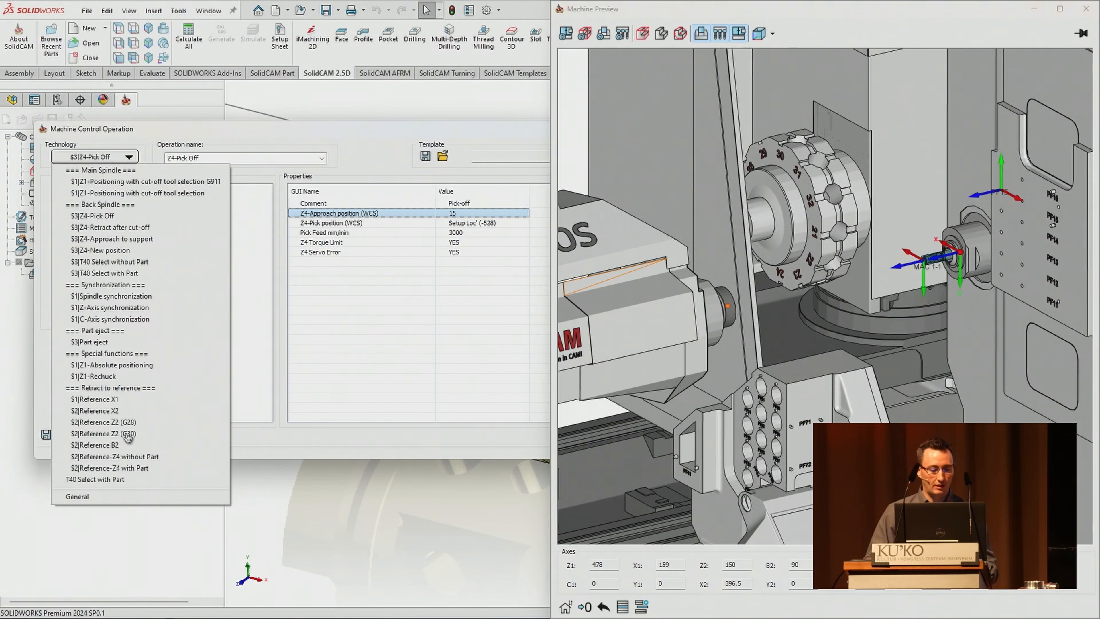
{"action": "left_click", "coordinate": [101, 497]}
{"action": "left_click", "coordinate": [205, 251]}
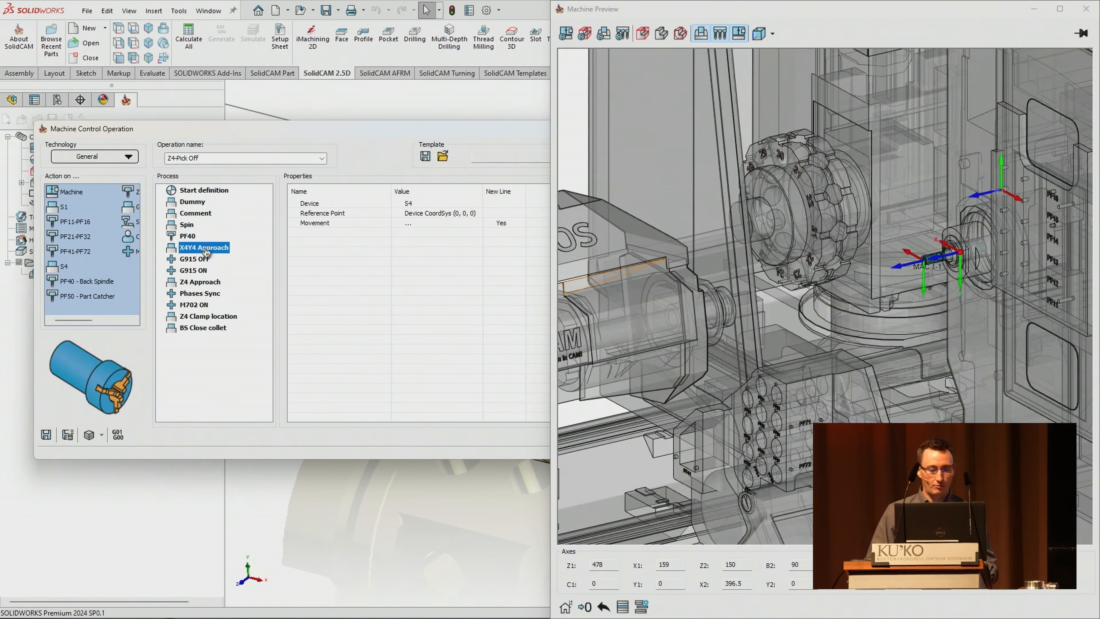
{"action": "double_click", "coordinate": [191, 248]}
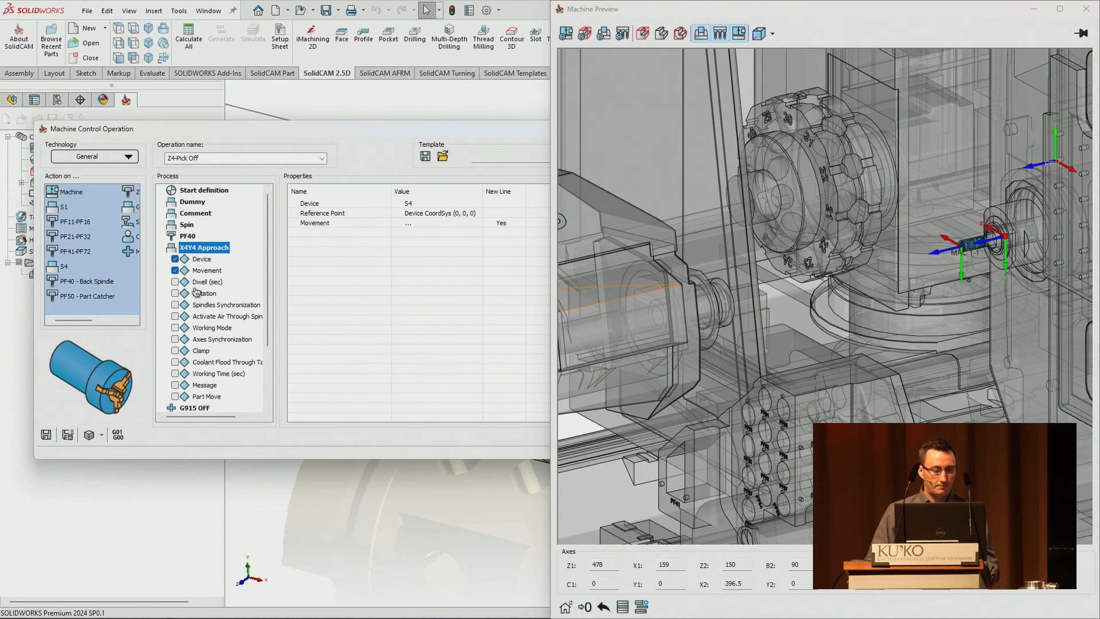
{"action": "left_click", "coordinate": [207, 270]}
{"action": "double_click", "coordinate": [191, 248]}
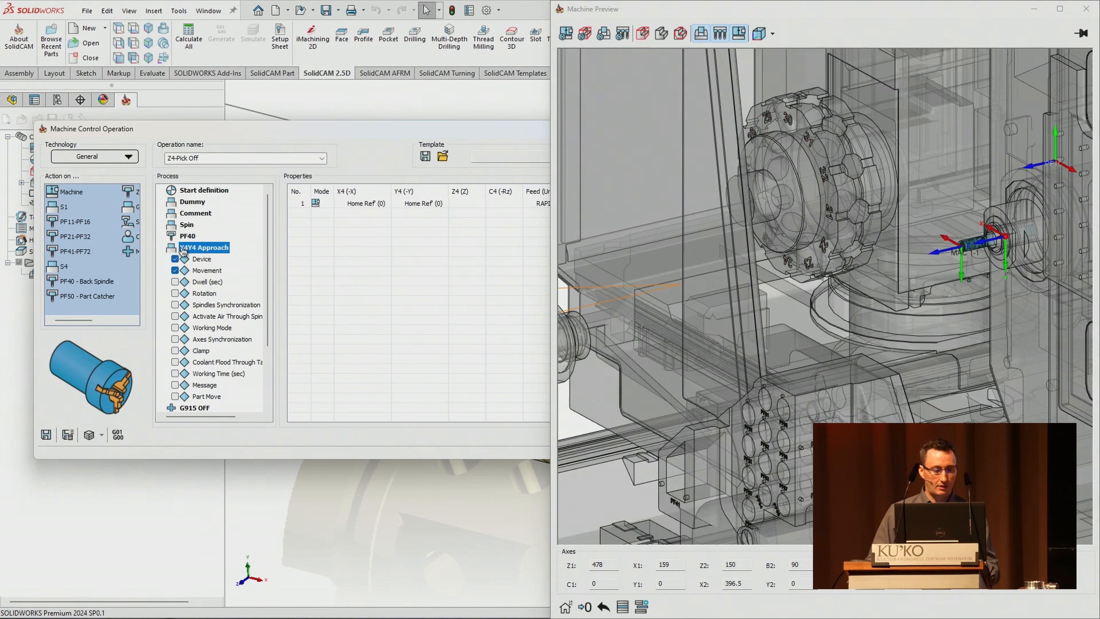
Step: Examine the Z4 Approach action's movement and the back spindle in the machine preview
{"action": "double_click", "coordinate": [196, 282]}
{"action": "left_click", "coordinate": [202, 270]}
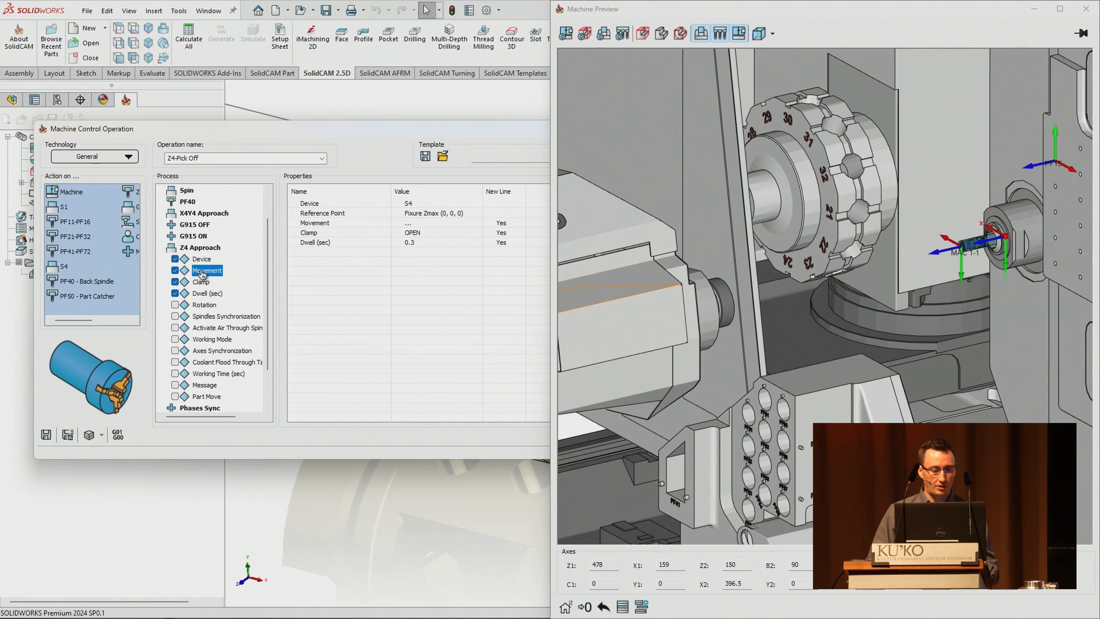
{"action": "left_click", "coordinate": [320, 208]}
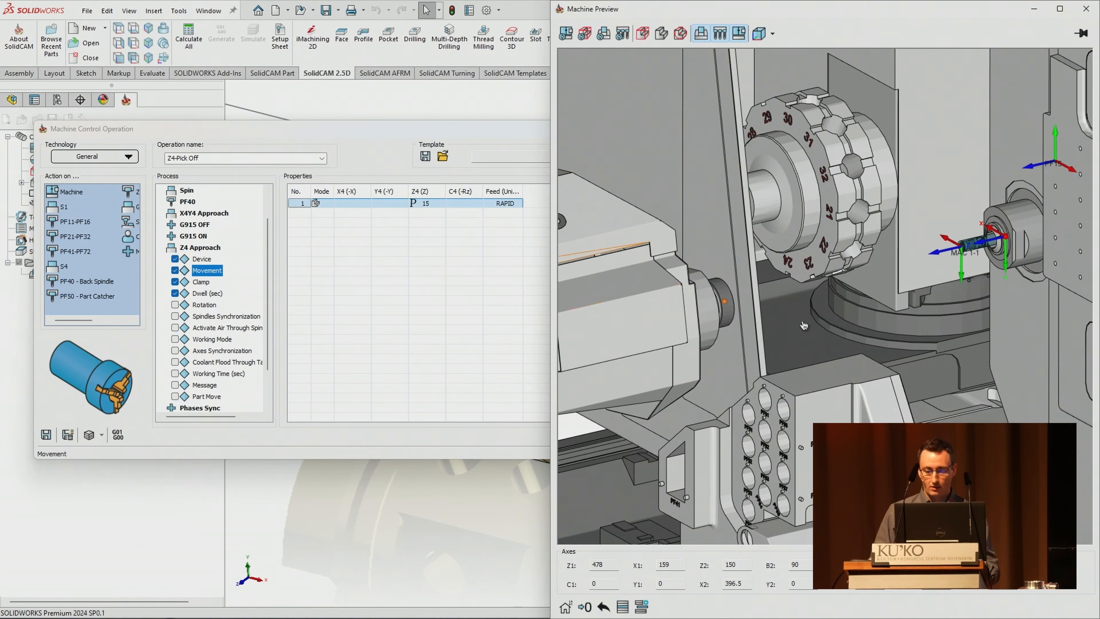
{"action": "scroll", "coordinate": [787, 302], "scroll_direction": "up", "scroll_amount": 5}
Step: Delete the empty second movement line, close the machine preview and leave the machine control operation without saving
{"action": "left_click", "coordinate": [305, 204]}
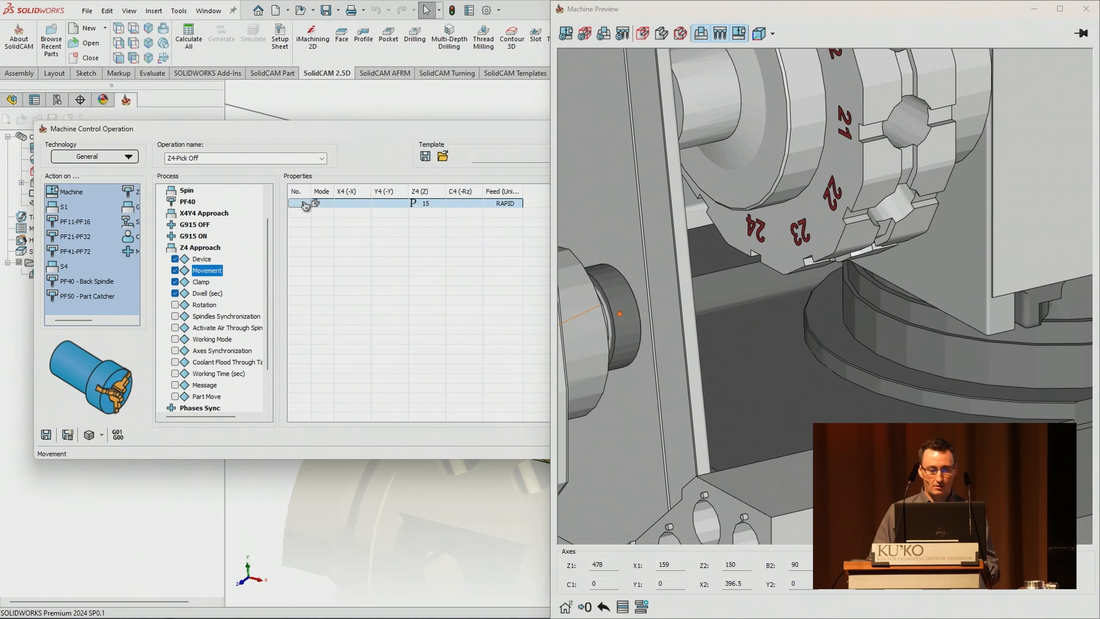
{"action": "right_click", "coordinate": [301, 213]}
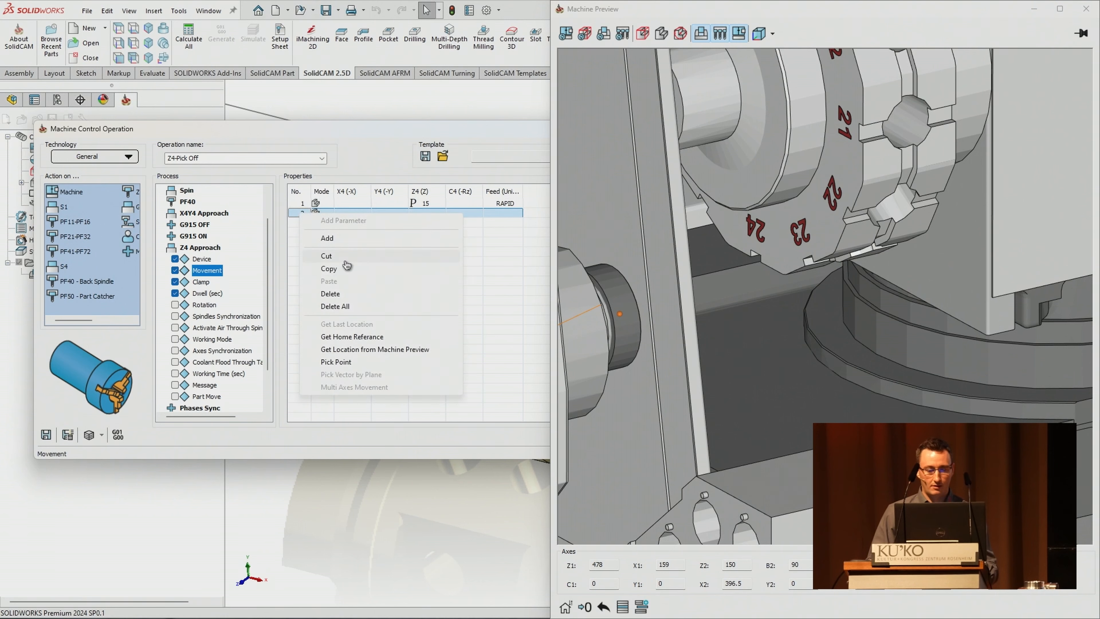
{"action": "left_click", "coordinate": [331, 293]}
{"action": "left_click", "coordinate": [1025, 63]}
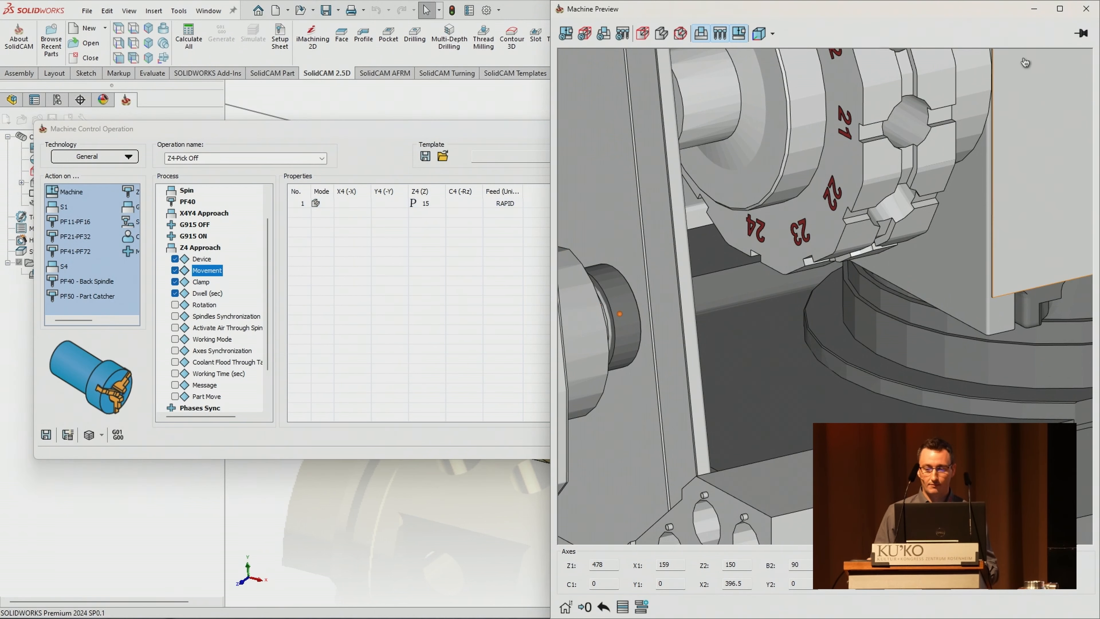
{"action": "left_click", "coordinate": [1088, 9]}
{"action": "left_click", "coordinate": [626, 435]}
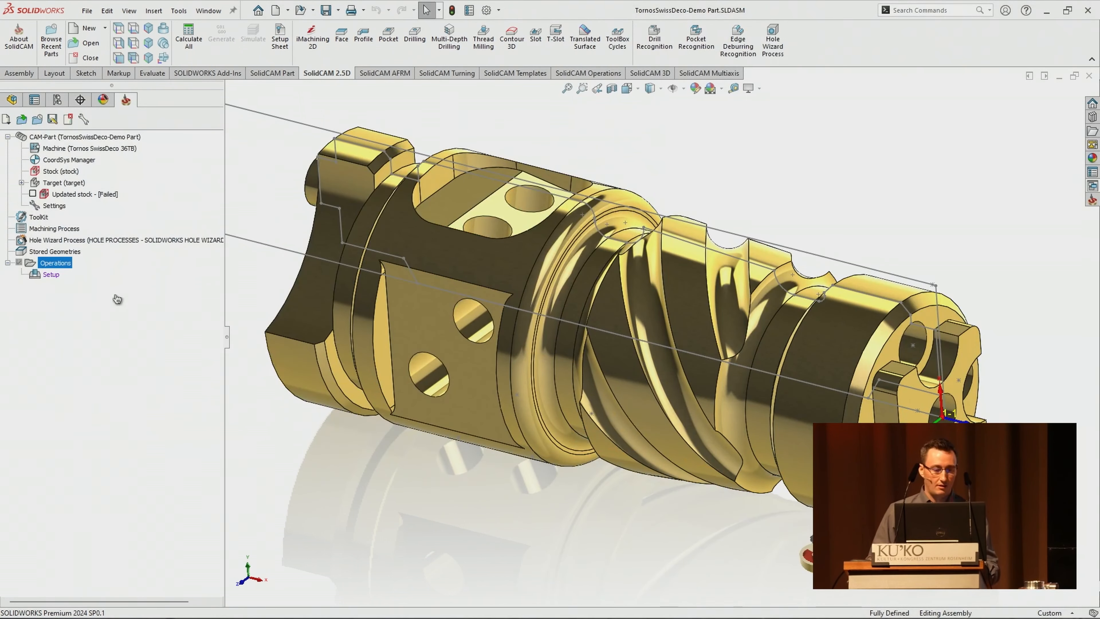
Step: Reopen the machine Setup and review the workpiece Z position of the S1 part mounting on MAC-1
{"action": "right_click", "coordinate": [55, 263]}
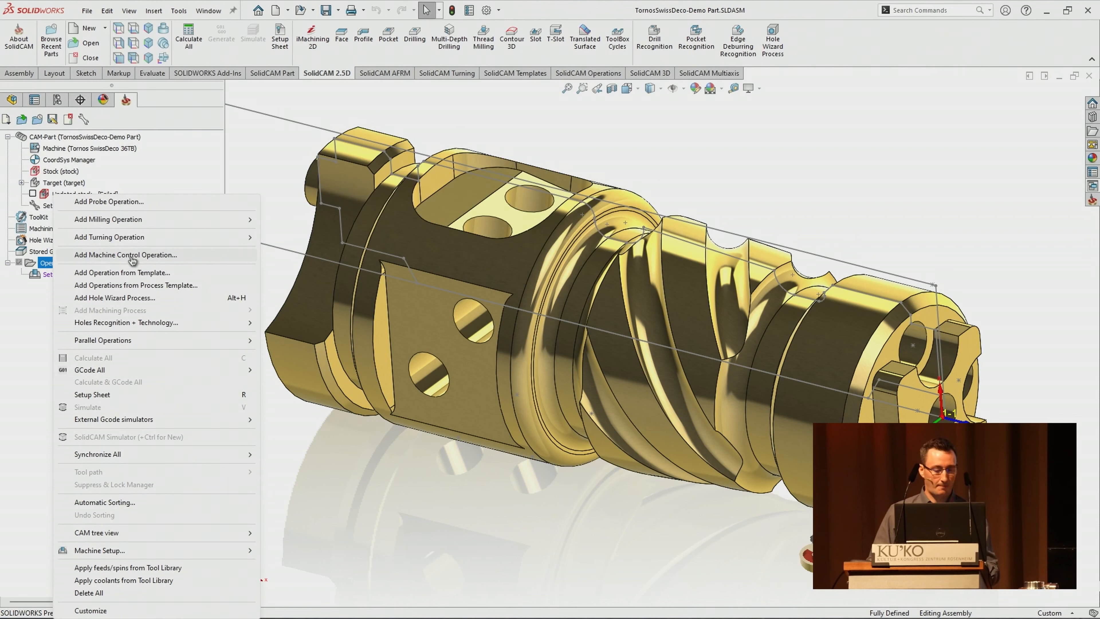
{"action": "left_click", "coordinate": [310, 209]}
{"action": "right_click", "coordinate": [58, 277]}
{"action": "left_click", "coordinate": [81, 281]}
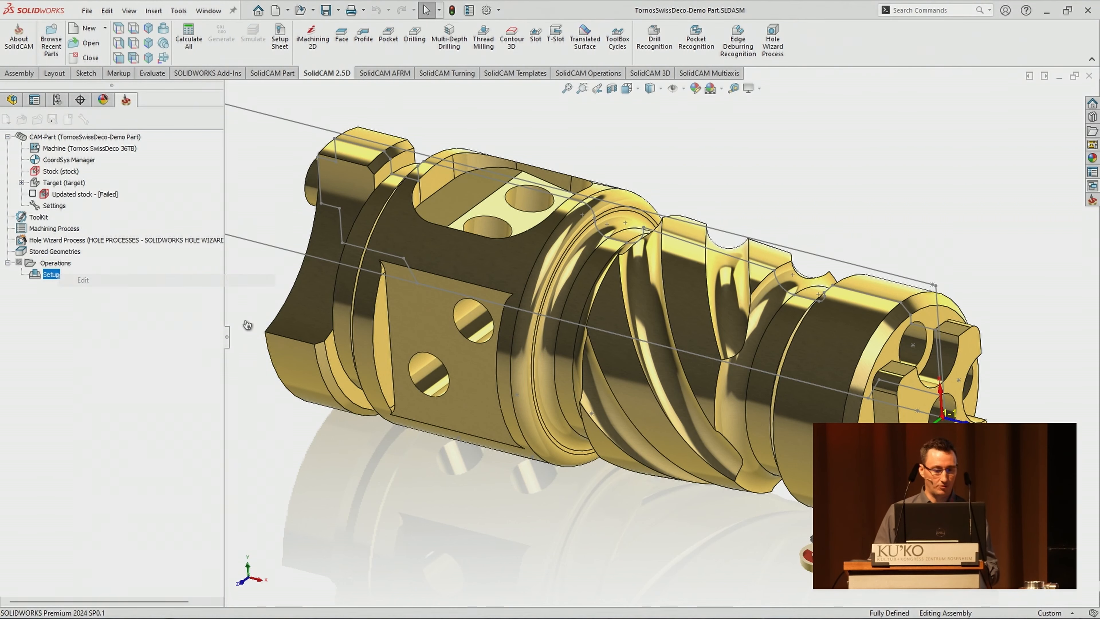
{"action": "left_click", "coordinate": [255, 225]}
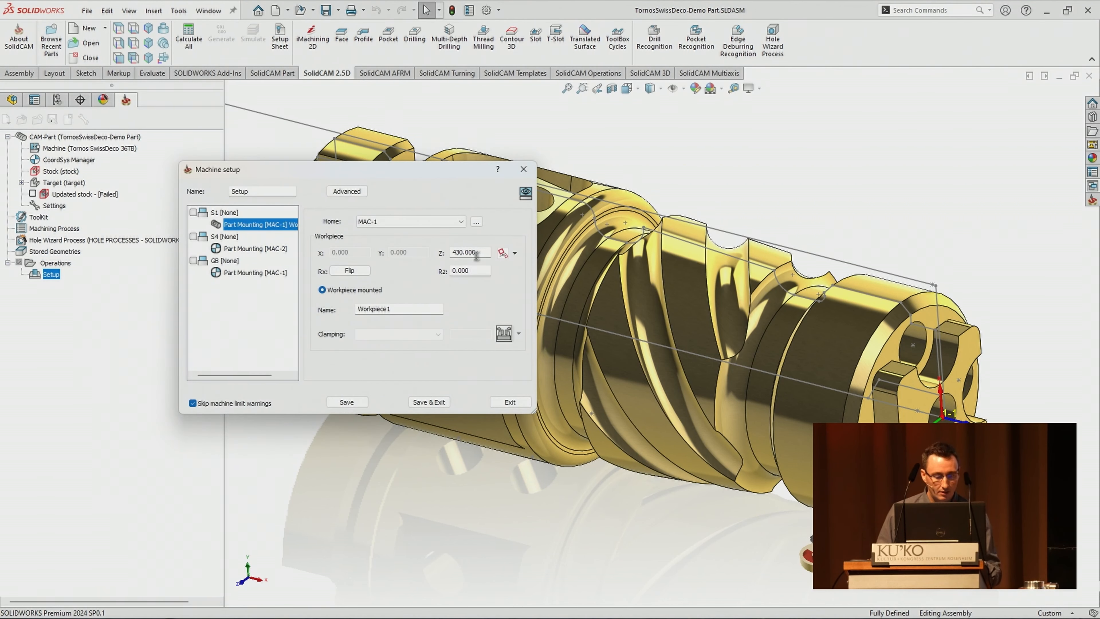
{"action": "double_click", "coordinate": [476, 255]}
Step: Select the S4 part mounting on MAC-2 and examine the back spindle in the machine preview
{"action": "left_click", "coordinate": [255, 249]}
{"action": "double_click", "coordinate": [475, 252]}
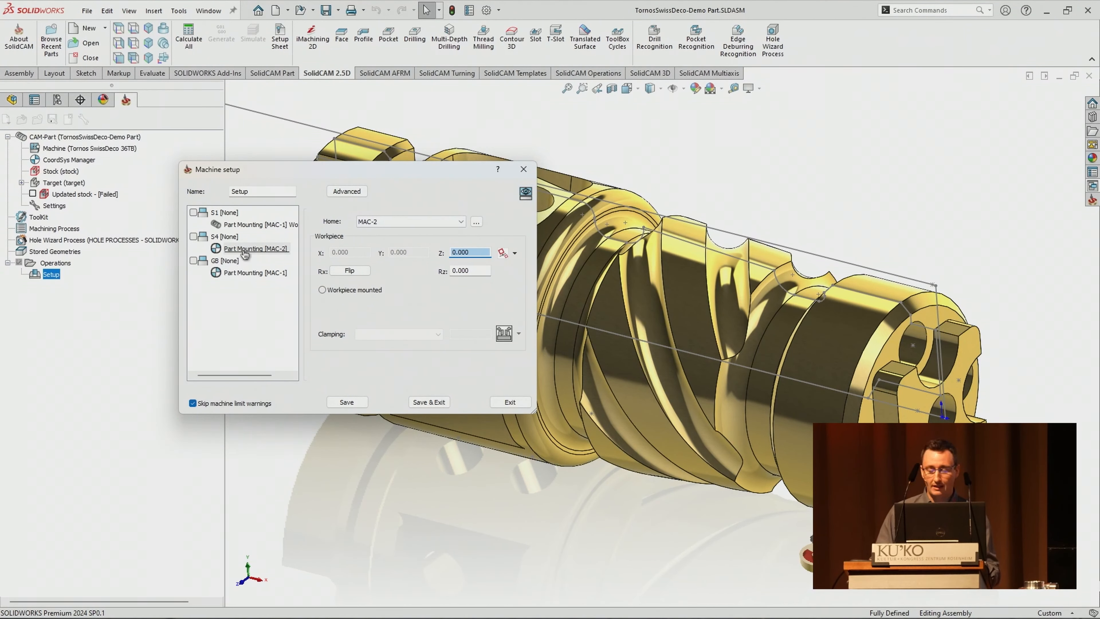
{"action": "left_click", "coordinate": [526, 194]}
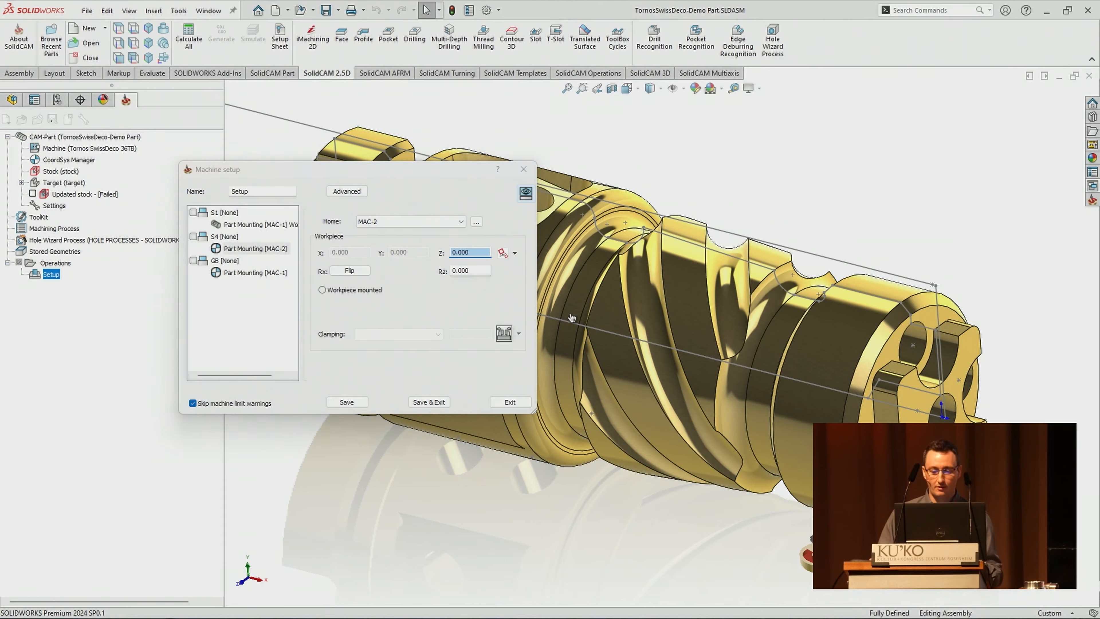
{"action": "left_click_drag", "start_coordinate": [650, 62], "coordinate": [1098, 143]}
{"action": "scroll", "coordinate": [793, 340], "scroll_direction": "down", "scroll_amount": 8}
{"action": "scroll", "coordinate": [814, 361], "scroll_direction": "down", "scroll_amount": 6}
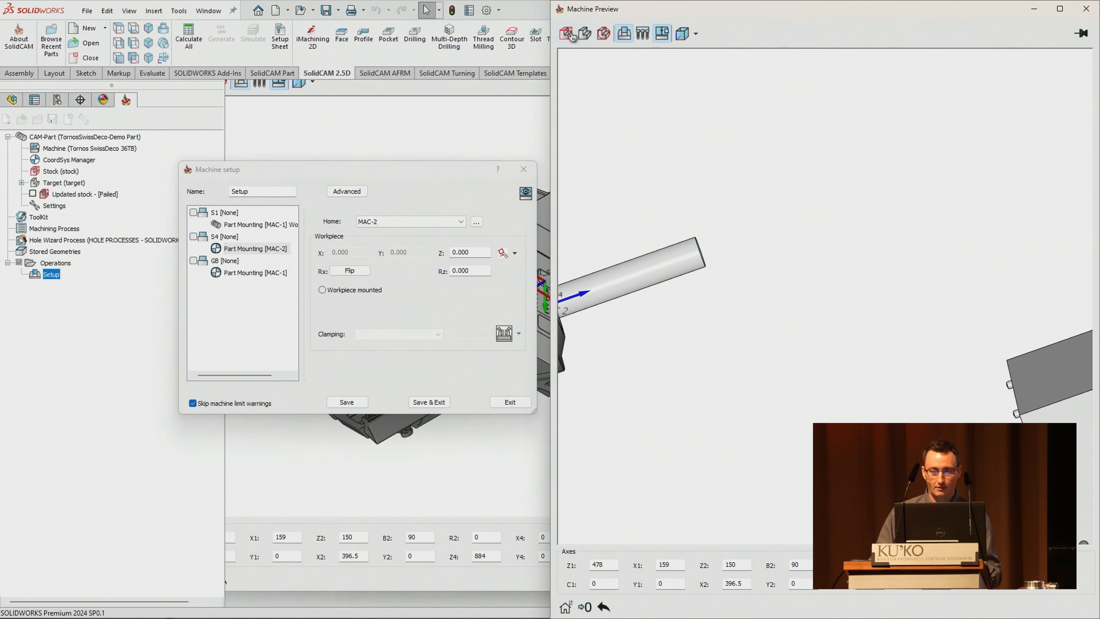
{"action": "left_click", "coordinate": [571, 35]}
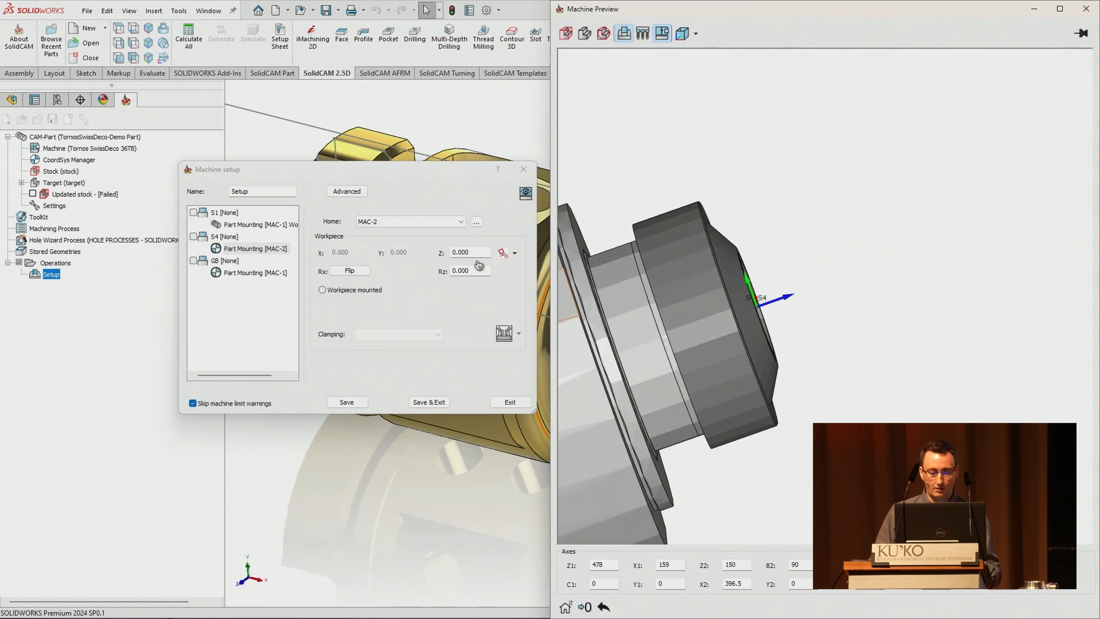
Step: Set the workpiece Z position of the S4 part mounting to 15, check it in the preview, and save the Setup
{"action": "left_click", "coordinate": [479, 252]}
{"action": "type", "text": "13"}
{"action": "key", "text": "Return"}
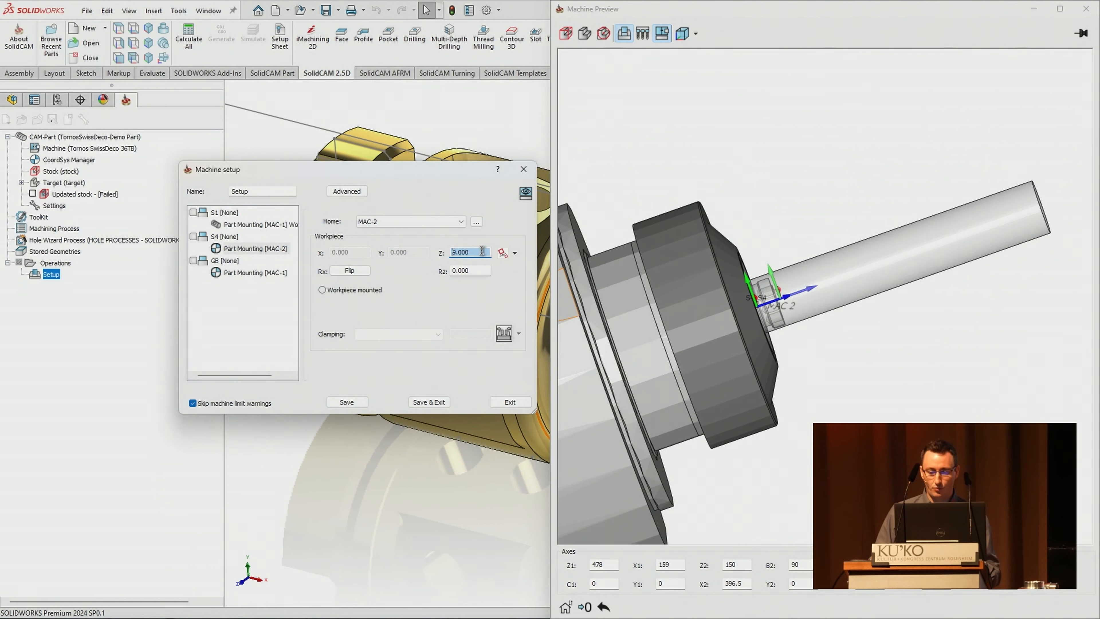
{"action": "type", "text": "15"}
{"action": "key", "text": "Return"}
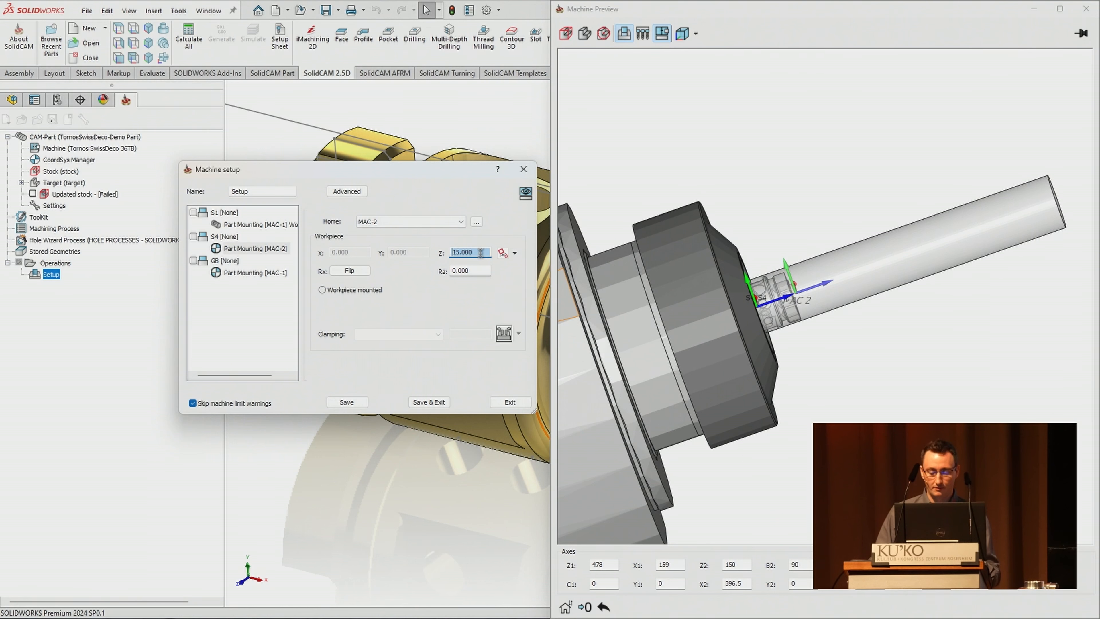
{"action": "left_click", "coordinate": [629, 85]}
{"action": "scroll", "coordinate": [629, 85], "scroll_direction": "up", "scroll_amount": 2}
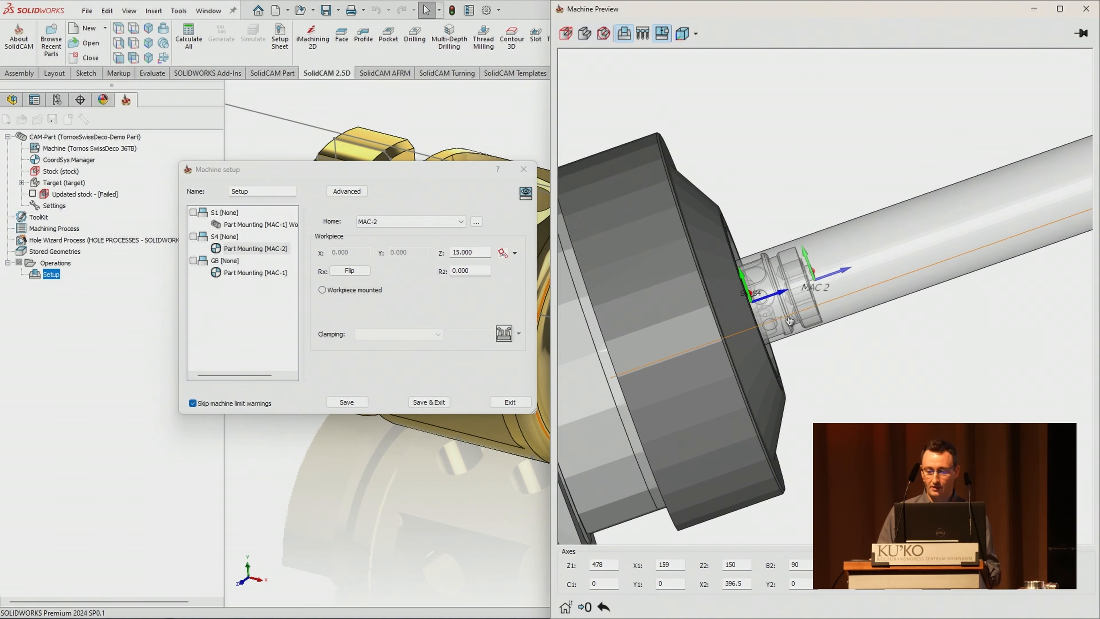
{"action": "scroll", "coordinate": [787, 307], "scroll_direction": "up", "scroll_amount": 1}
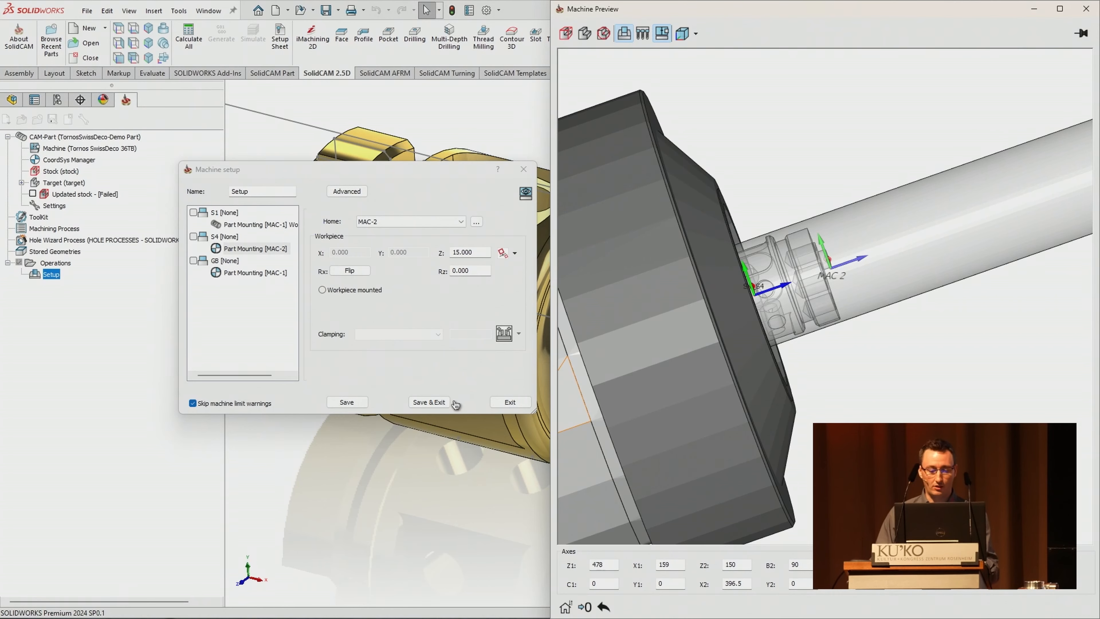
{"action": "left_click", "coordinate": [445, 402]}
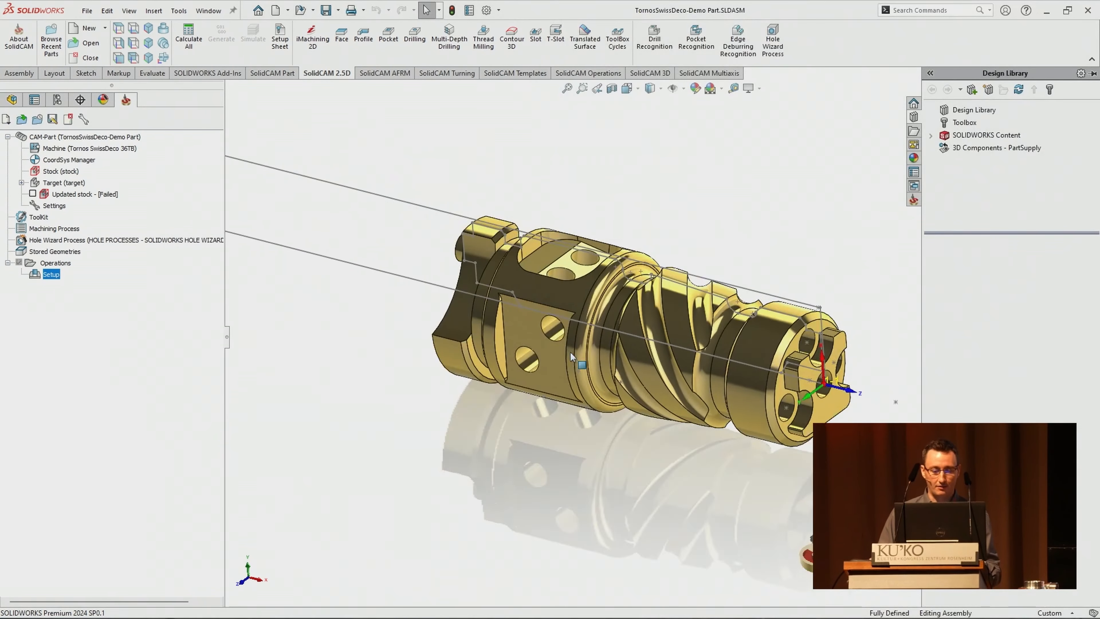
Step: Start a new machine control operation with the $3|Z4-Pick Off technology and show its parameters with the machine preview
{"action": "right_click", "coordinate": [52, 274]}
{"action": "left_click", "coordinate": [106, 273]}
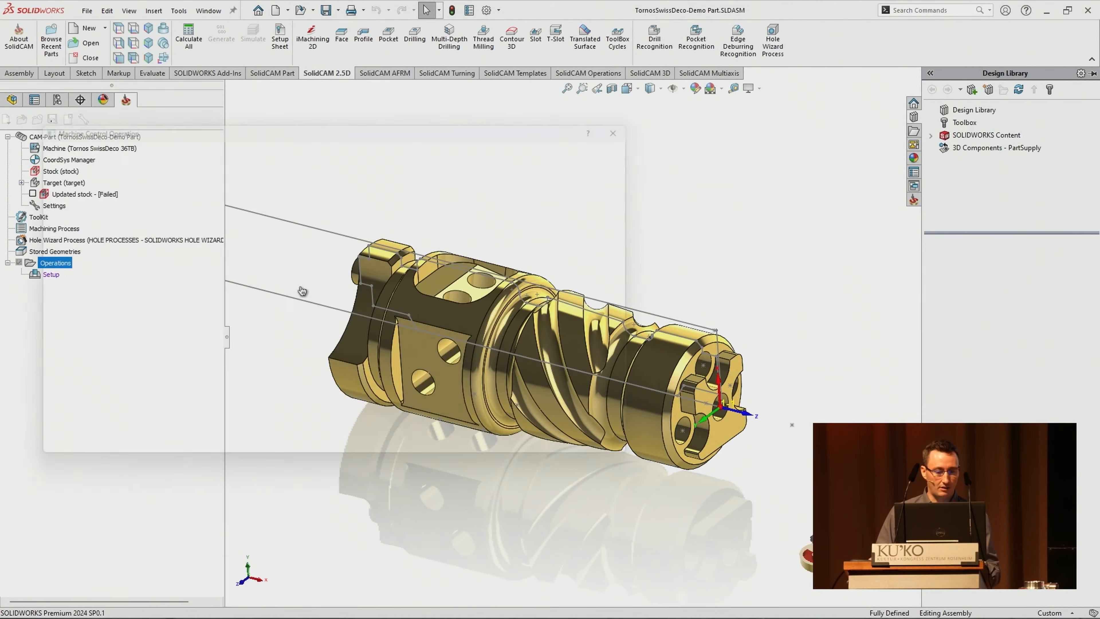
{"action": "left_click", "coordinate": [128, 156]}
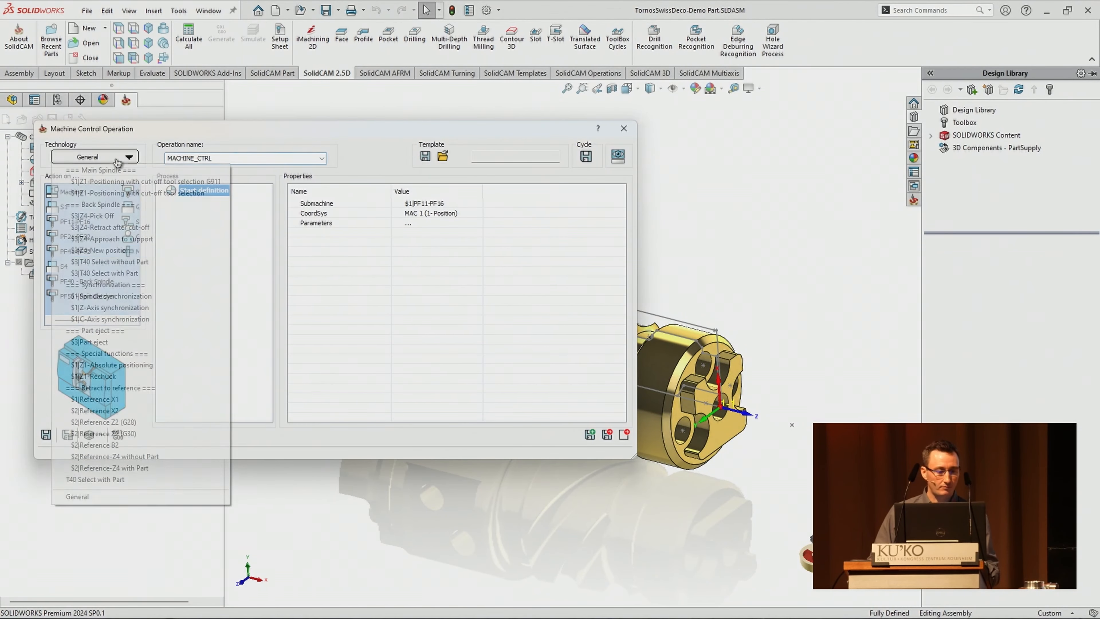
{"action": "left_click", "coordinate": [129, 217]}
{"action": "left_click", "coordinate": [587, 354]}
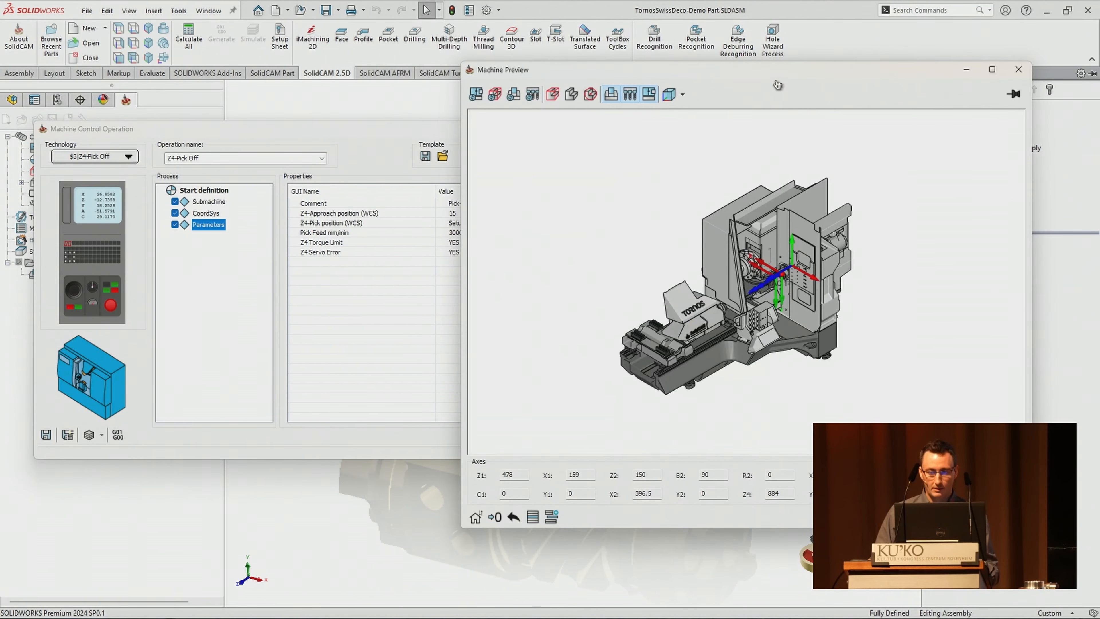
Step: Examine the Z4 approach position of the pick-off in the machine preview and leave the operation without saving
{"action": "left_click_drag", "start_coordinate": [805, 73], "coordinate": [1099, 112]}
{"action": "scroll", "coordinate": [802, 308], "scroll_direction": "down", "scroll_amount": 5}
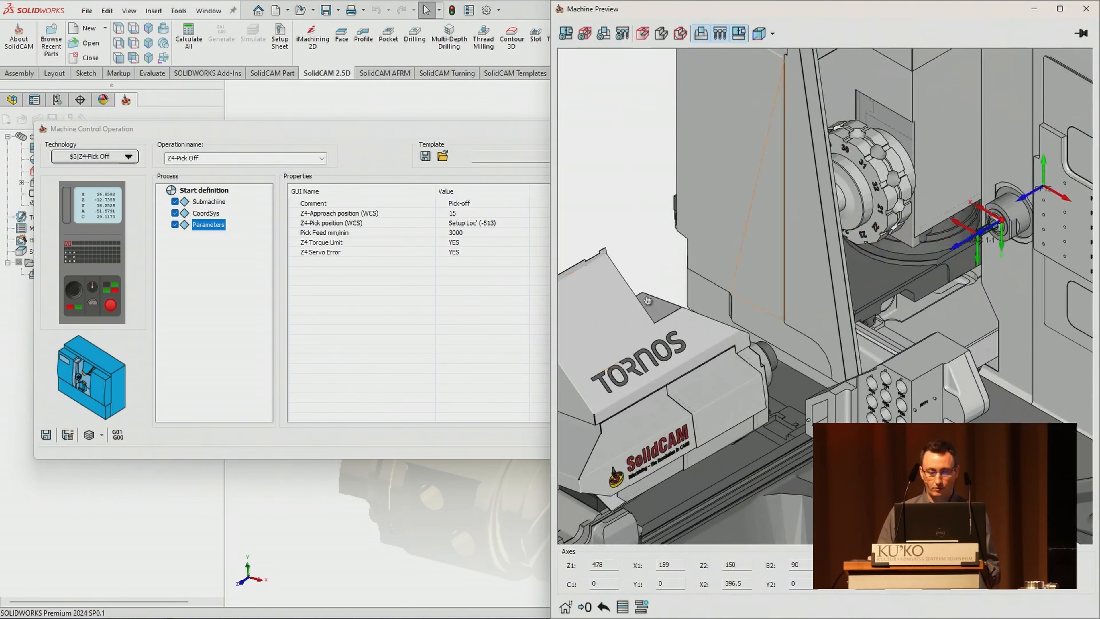
{"action": "left_click", "coordinate": [374, 216]}
{"action": "middle_click_drag", "start_coordinate": [740, 230], "coordinate": [924, 257]}
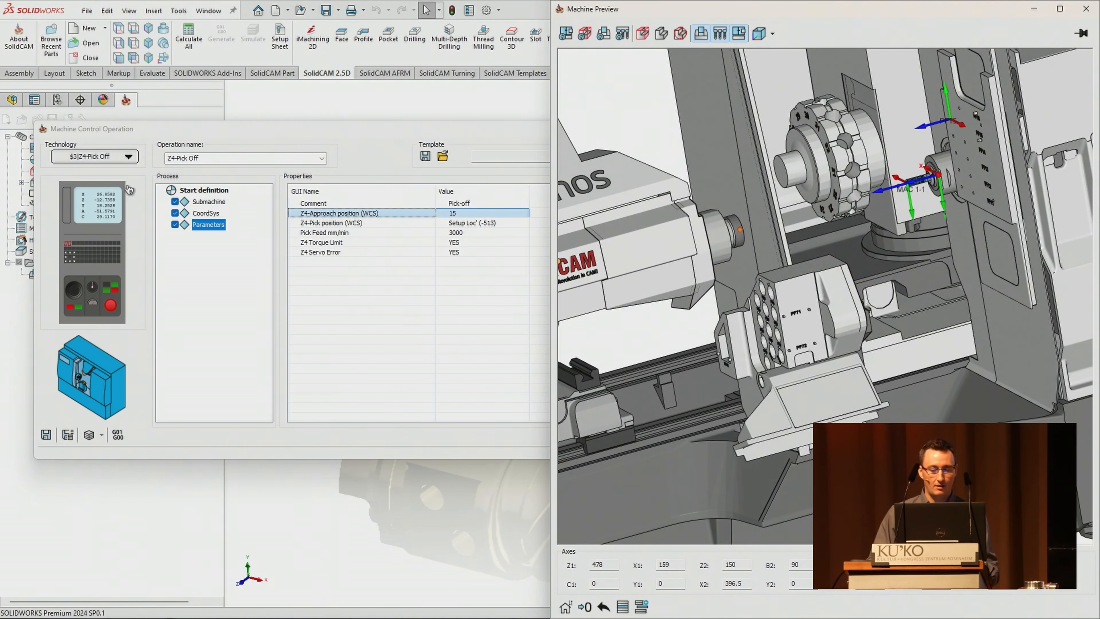
{"action": "left_click", "coordinate": [424, 347]}
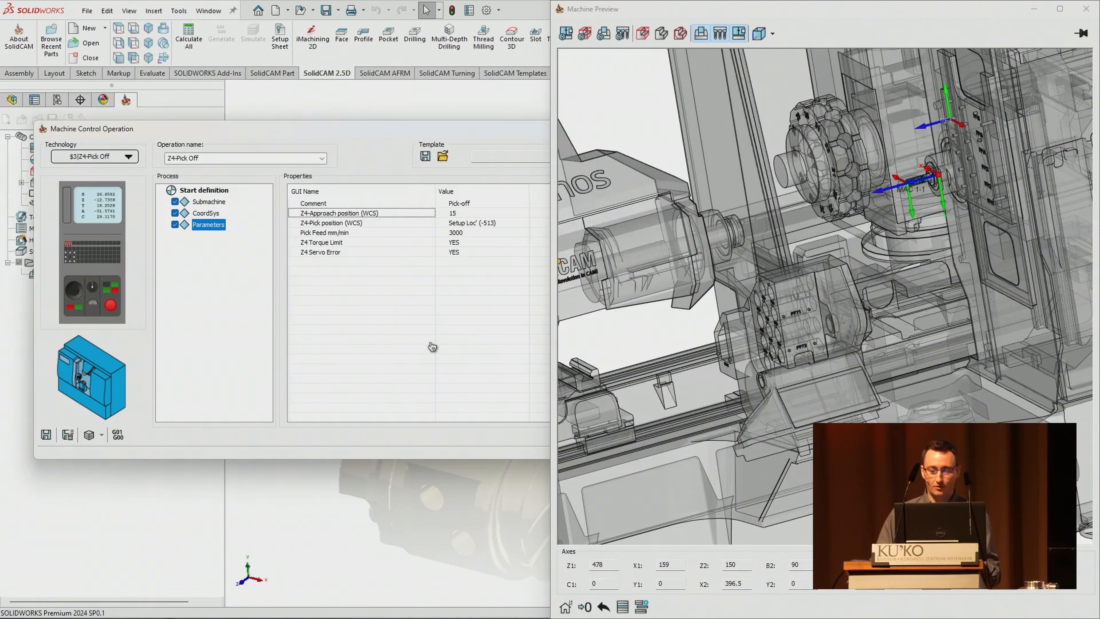
{"action": "scroll", "coordinate": [922, 180], "scroll_direction": "up", "scroll_amount": 3}
{"action": "middle_click_drag", "start_coordinate": [888, 186], "coordinate": [964, 197], "text": "ctrl"}
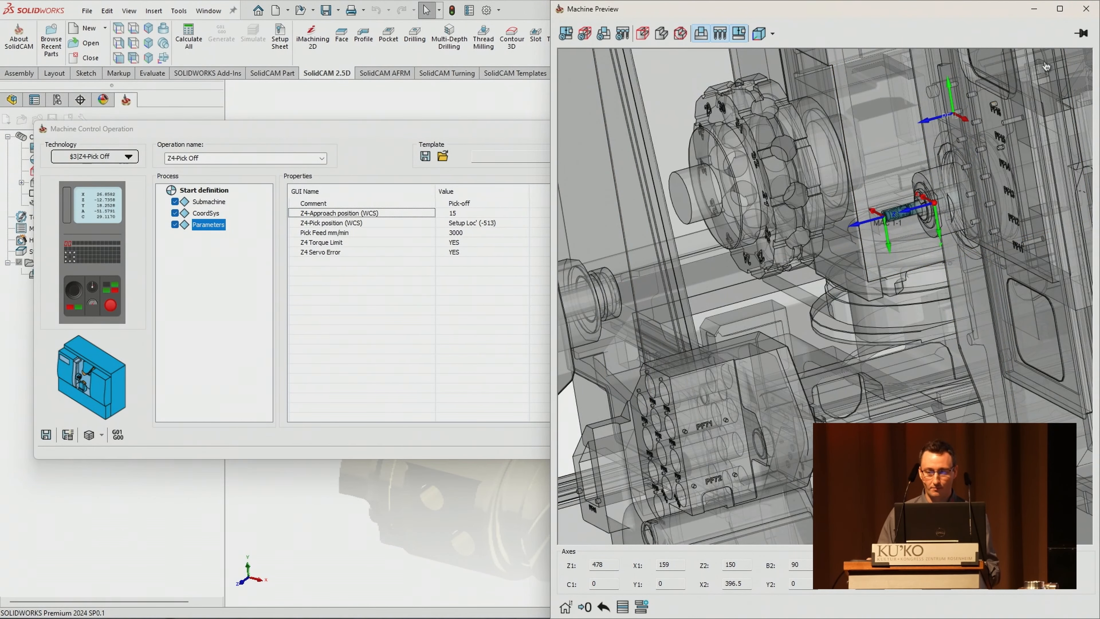
{"action": "left_click", "coordinate": [1087, 9]}
{"action": "left_click", "coordinate": [624, 129]}
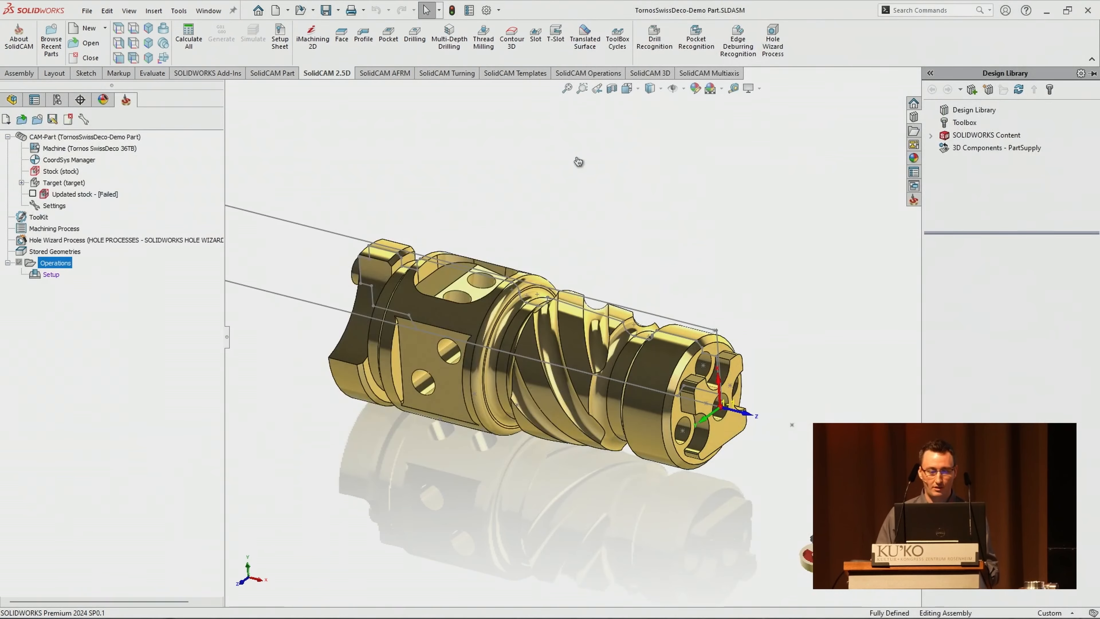
Step: Open the recent CAM-Part MillTurn_general.prz, continuing with the temporary folder version
{"action": "left_click", "coordinate": [179, 11]}
{"action": "mouse_move", "coordinate": [198, 72]}
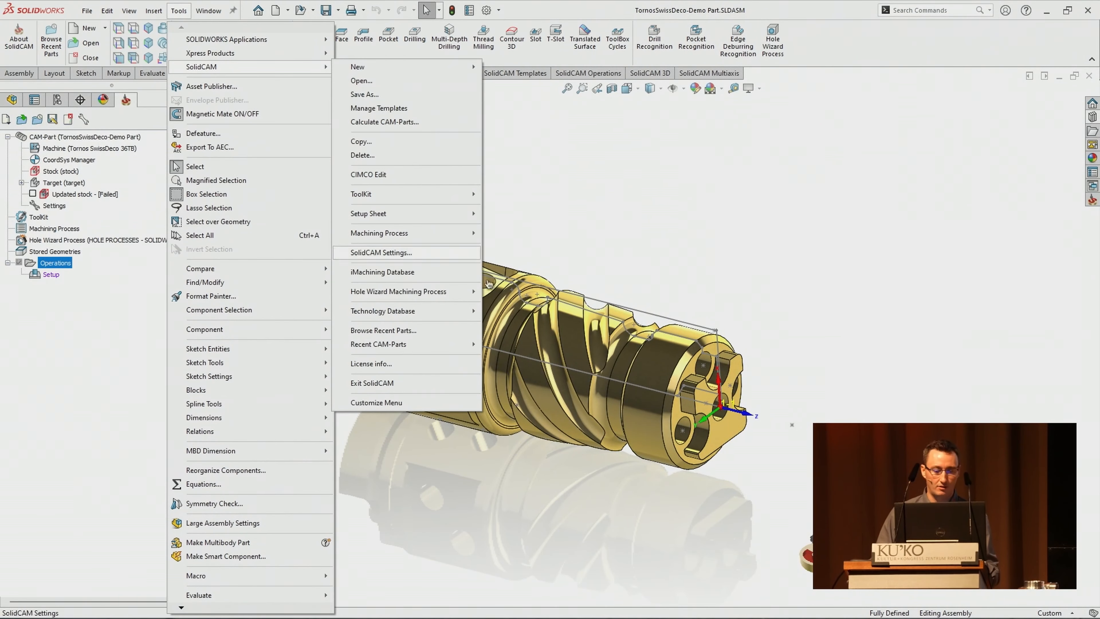
{"action": "mouse_move", "coordinate": [455, 345]}
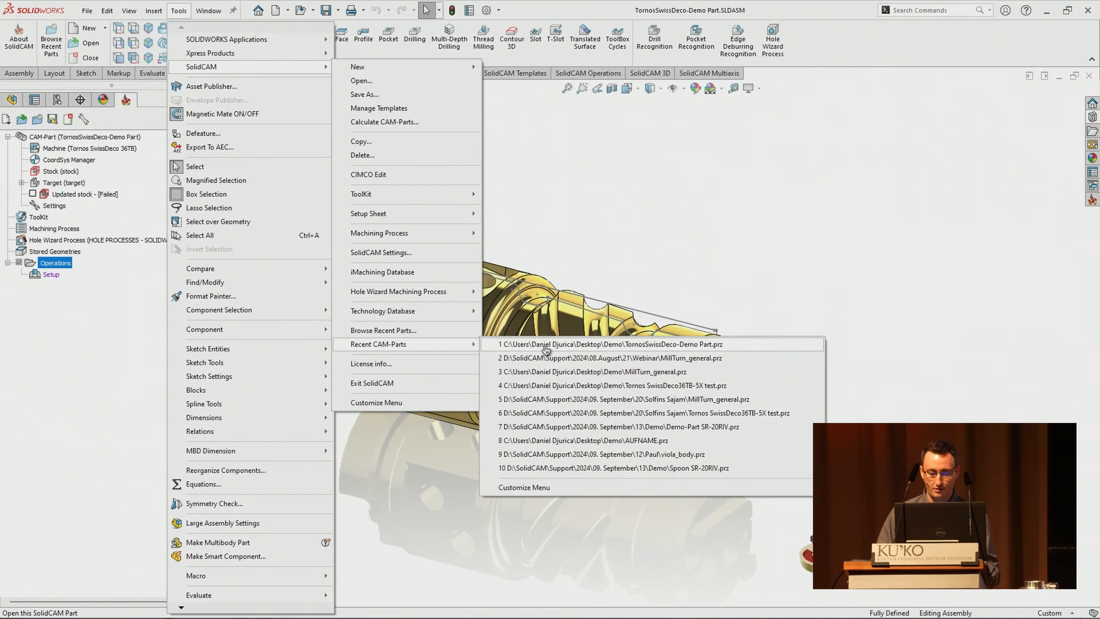
{"action": "left_click", "coordinate": [607, 358]}
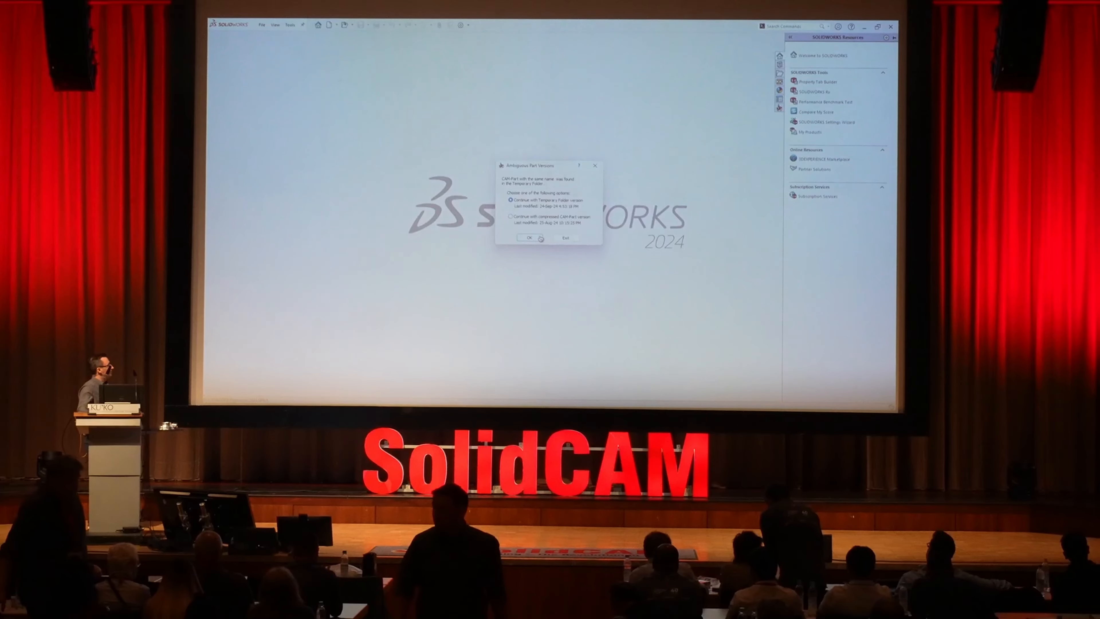
{"action": "left_click", "coordinate": [524, 351]}
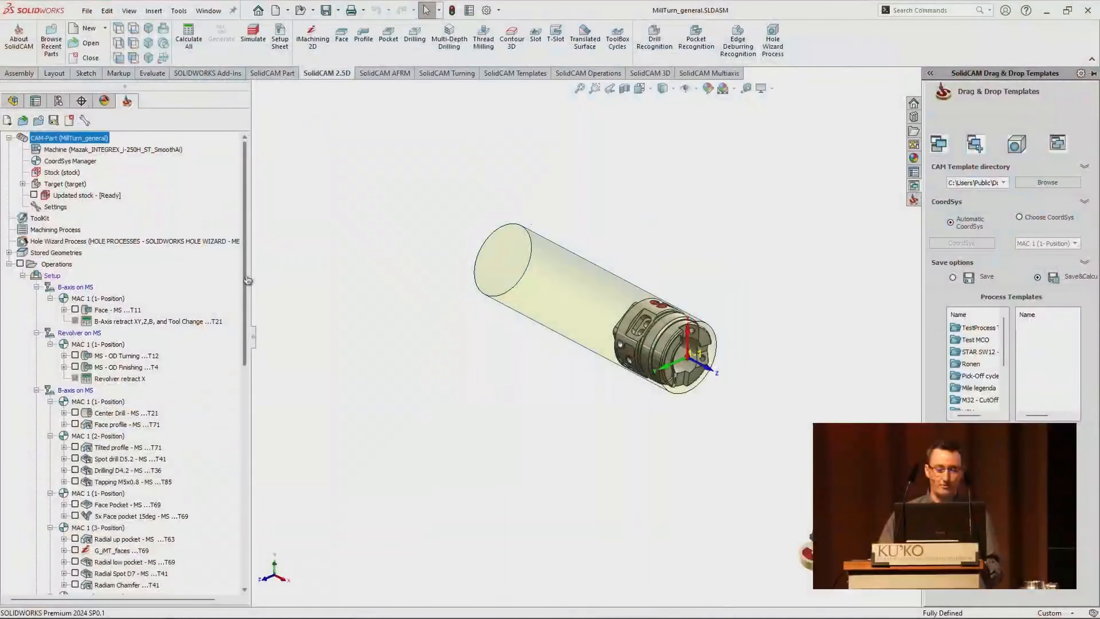
Step: Open the MillTurn_general Setup and examine the main spindle's Kitagawa BR10 chuck and clamped part in the machine preview
{"action": "left_click_drag", "start_coordinate": [249, 320], "coordinate": [248, 261]}
{"action": "scroll", "coordinate": [615, 321], "scroll_direction": "down", "scroll_amount": 5}
{"action": "middle_click_drag", "start_coordinate": [675, 299], "coordinate": [602, 300]}
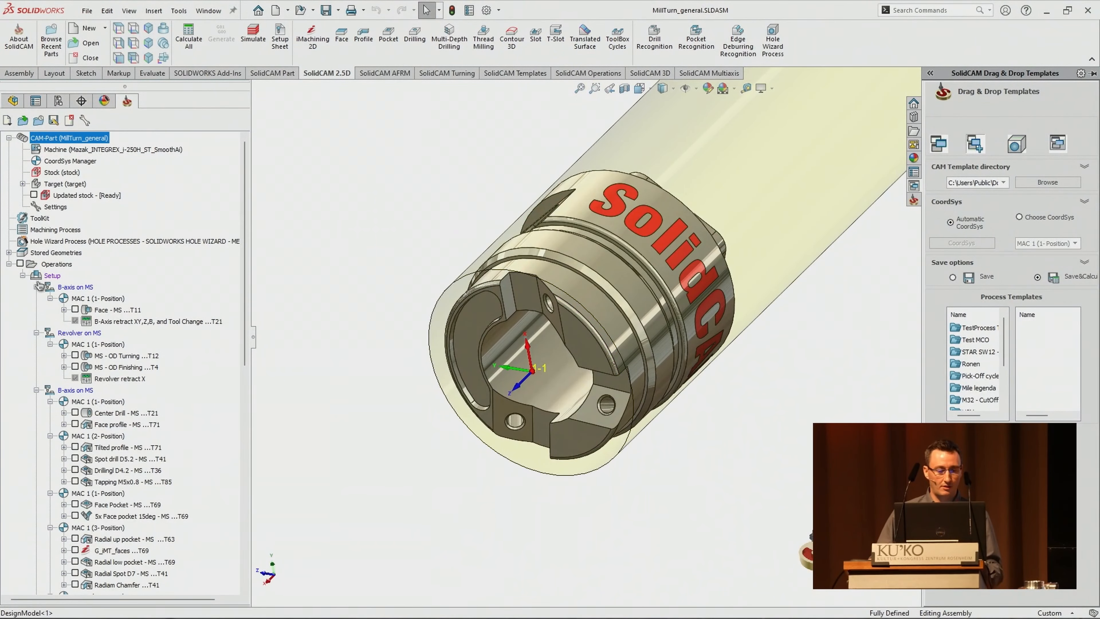
{"action": "right_click", "coordinate": [48, 275]}
{"action": "left_click", "coordinate": [73, 283]}
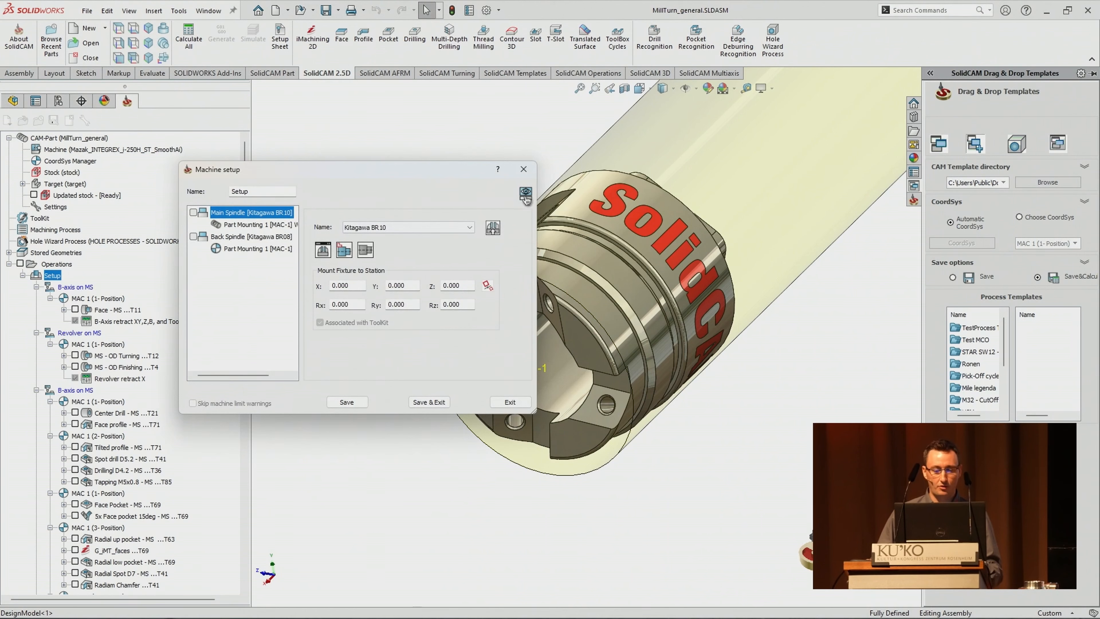
{"action": "left_click", "coordinate": [526, 193]}
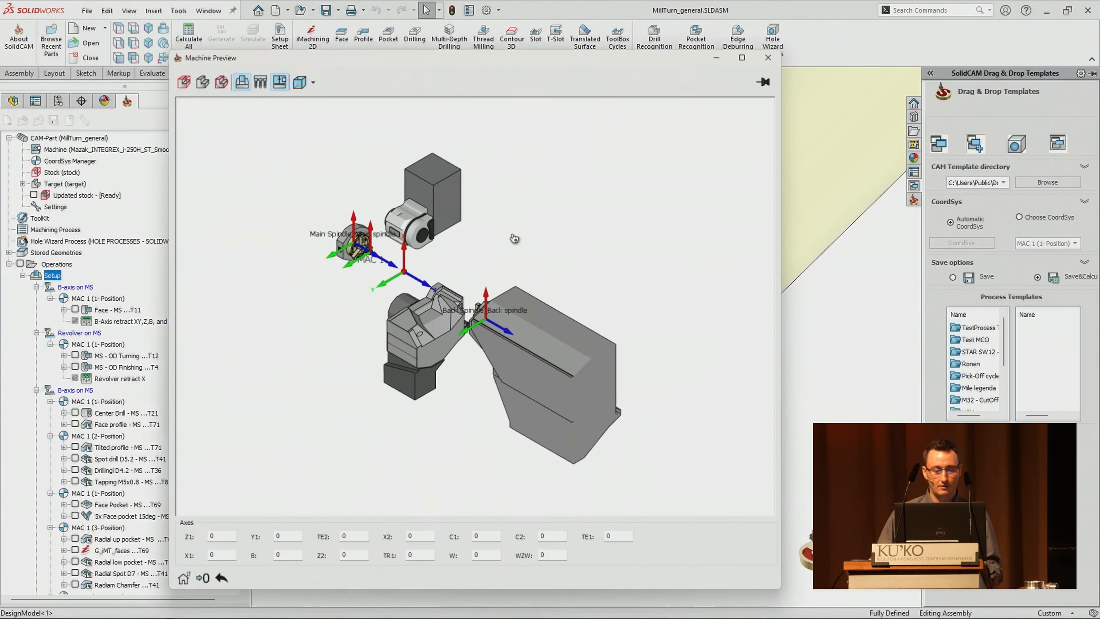
{"action": "left_click_drag", "start_coordinate": [541, 58], "coordinate": [1098, 130]}
{"action": "scroll", "coordinate": [719, 320], "scroll_direction": "up", "scroll_amount": 4}
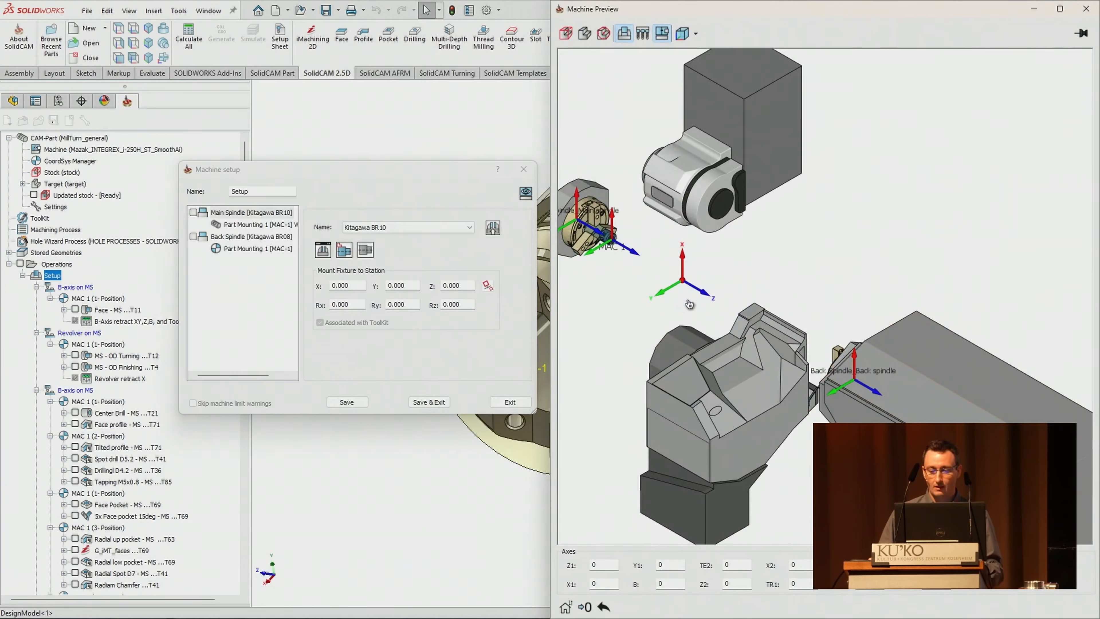
{"action": "scroll", "coordinate": [719, 320], "scroll_direction": "up", "scroll_amount": 5}
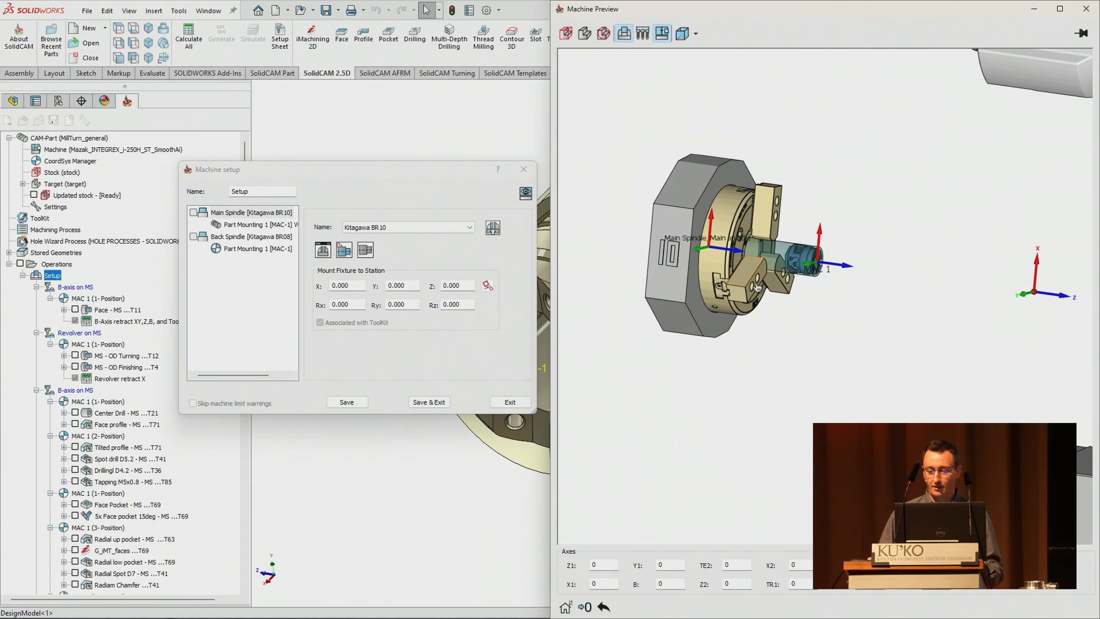
{"action": "scroll", "coordinate": [768, 260], "scroll_direction": "down", "scroll_amount": 3}
{"action": "scroll", "coordinate": [849, 299], "scroll_direction": "up", "scroll_amount": 4}
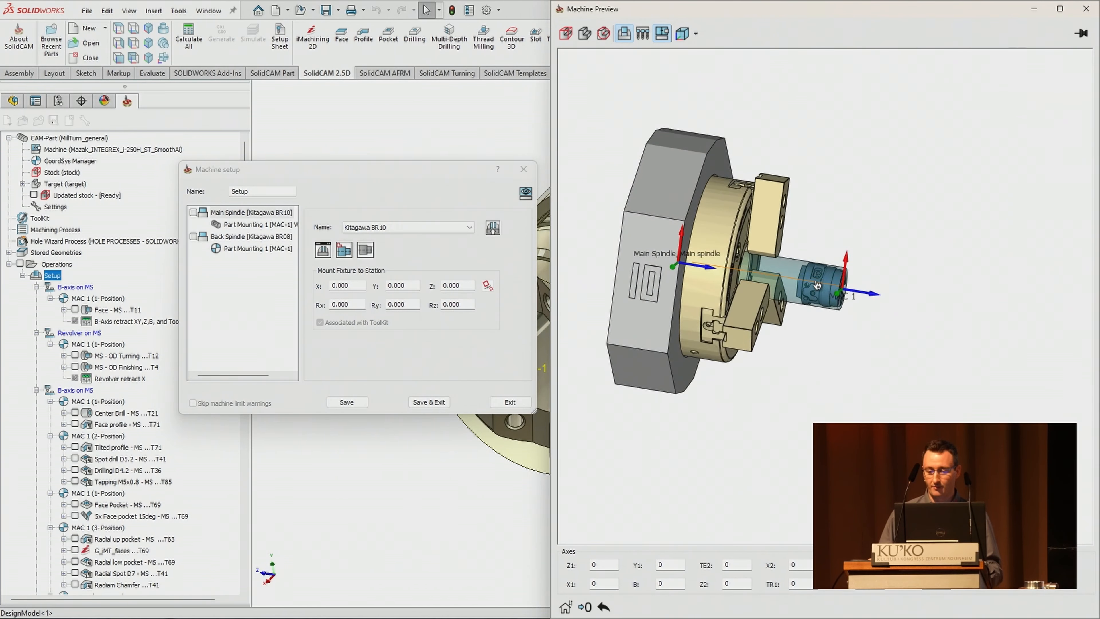
Step: Examine the back spindle's chuck in the machine preview
{"action": "scroll", "coordinate": [849, 299], "scroll_direction": "down", "scroll_amount": 1}
{"action": "middle_click_drag", "start_coordinate": [1079, 323], "coordinate": [909, 322]}
{"action": "middle_click_drag", "start_coordinate": [1074, 357], "coordinate": [858, 341]}
{"action": "middle_click_drag", "start_coordinate": [950, 378], "coordinate": [896, 361]}
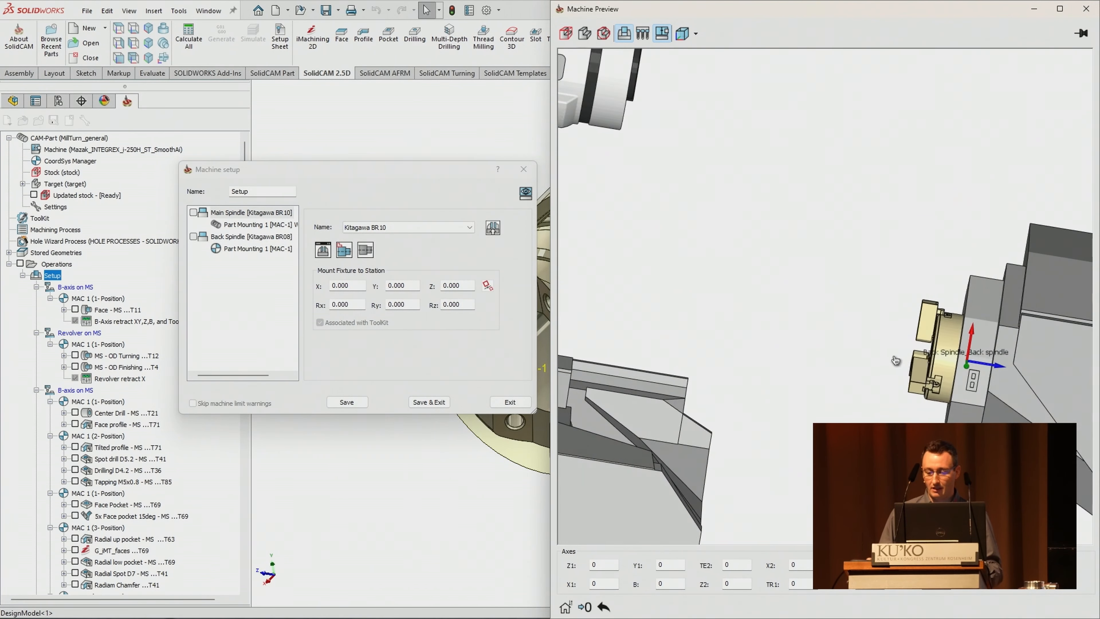
{"action": "scroll", "coordinate": [909, 355], "scroll_direction": "up", "scroll_amount": 2}
Step: Try mounting the workpiece on the back spindle to examine its clamping, return to the main spindle mounting and exit the Setup without saving
{"action": "double_click", "coordinate": [264, 251]}
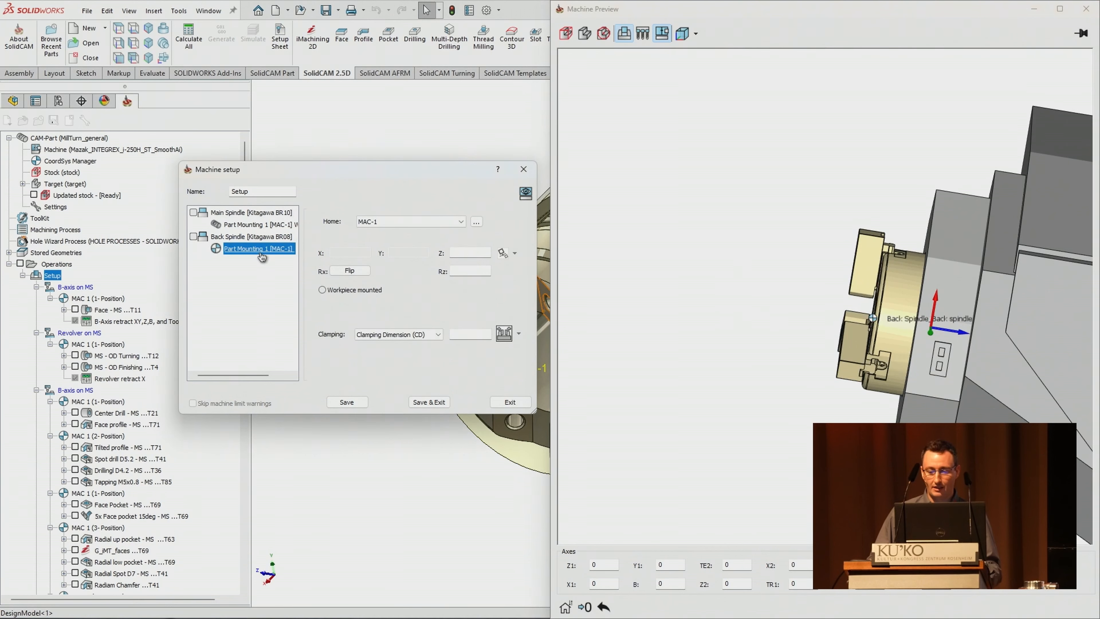
{"action": "scroll", "coordinate": [811, 272], "scroll_direction": "up", "scroll_amount": 3}
{"action": "scroll", "coordinate": [960, 353], "scroll_direction": "up", "scroll_amount": 3}
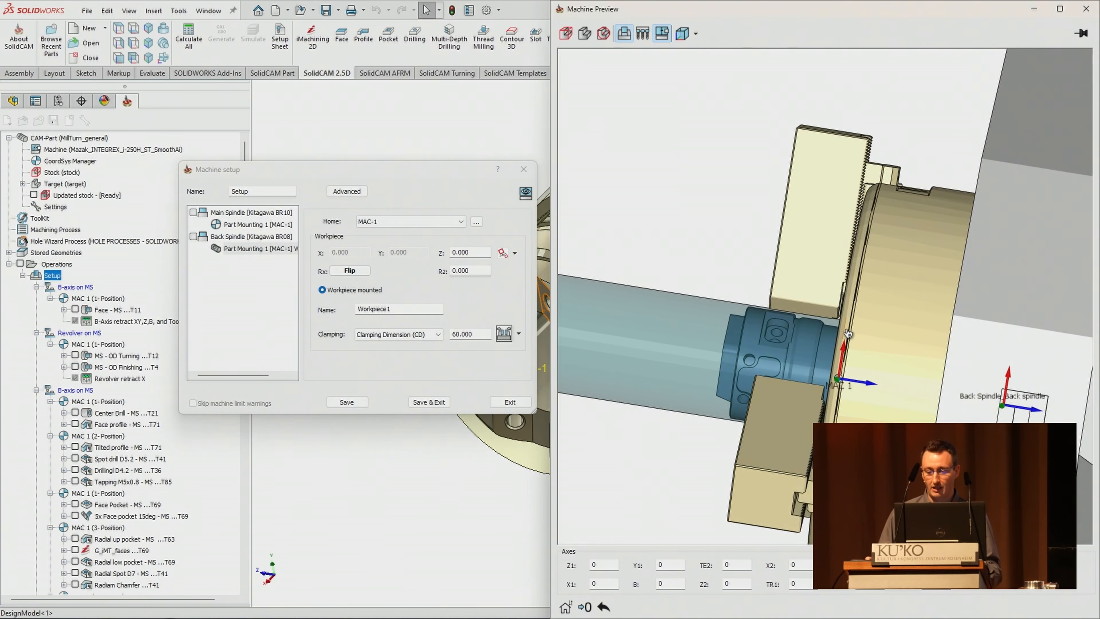
{"action": "double_click", "coordinate": [260, 224]}
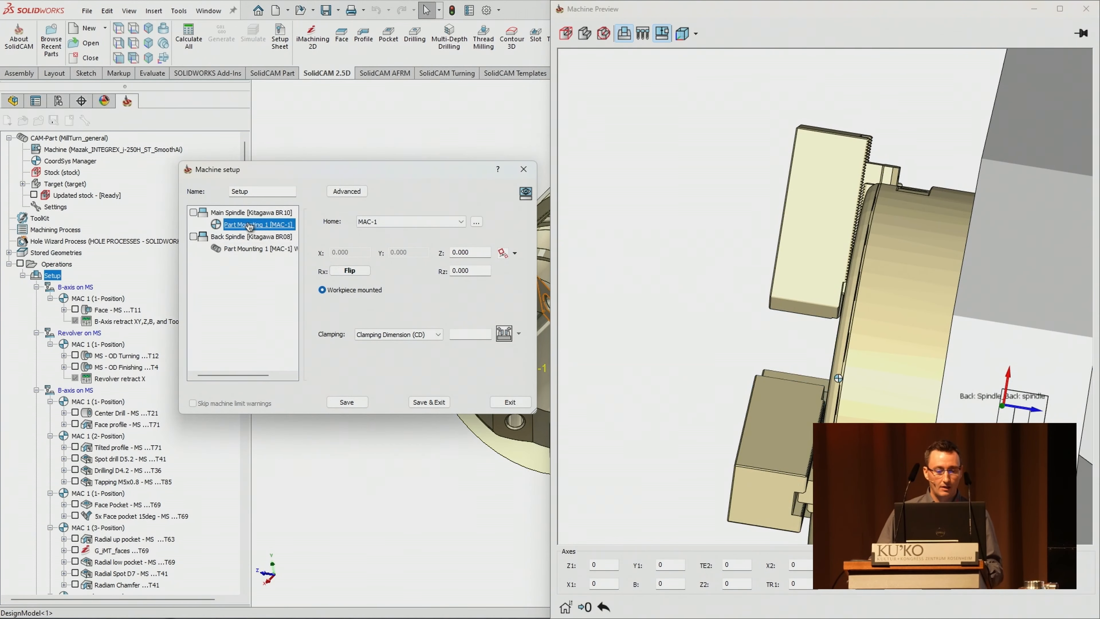
{"action": "left_click", "coordinate": [502, 407]}
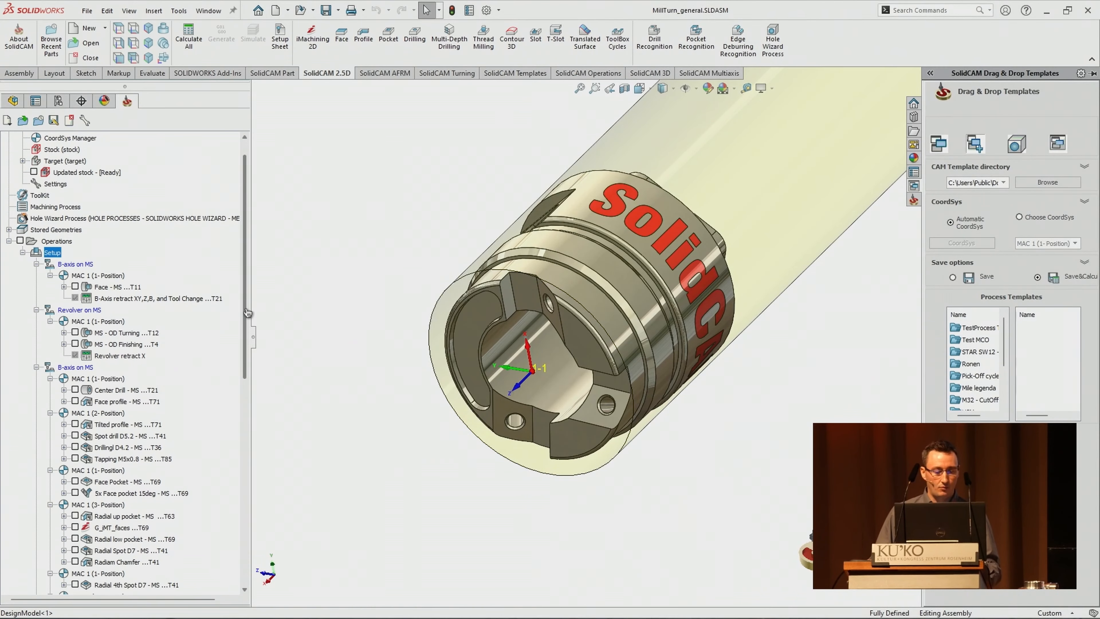
Step: Open the TRF - BS Clamp position machine control operation under B-axis on MS for review
{"action": "left_click_drag", "start_coordinate": [246, 311], "coordinate": [245, 395]}
{"action": "scroll", "coordinate": [167, 526], "scroll_direction": "down", "scroll_amount": 2}
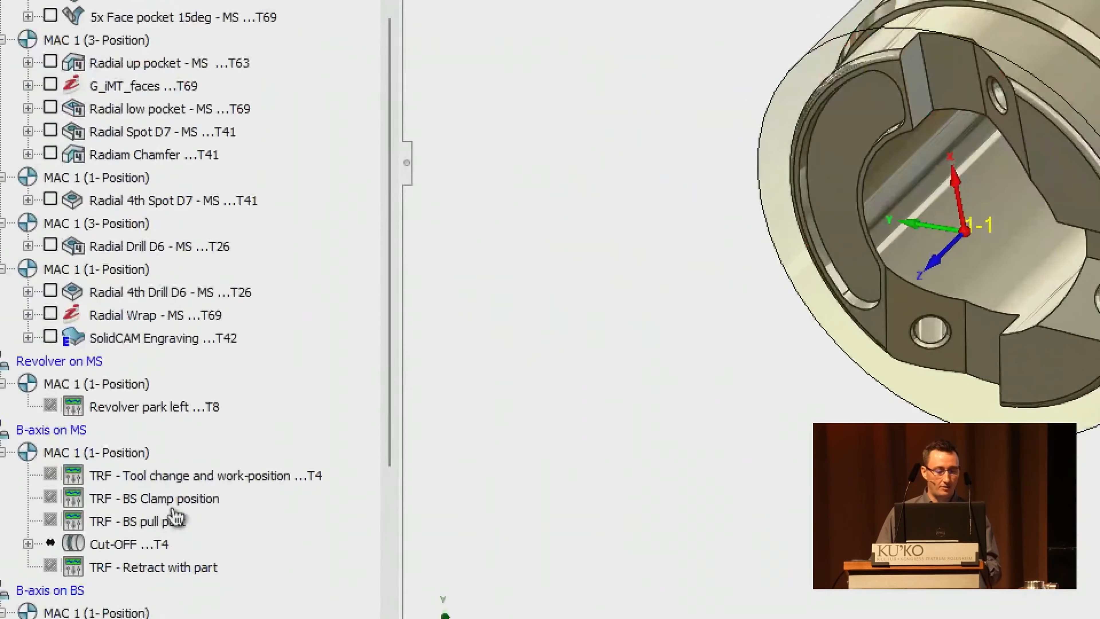
{"action": "left_click", "coordinate": [166, 507]}
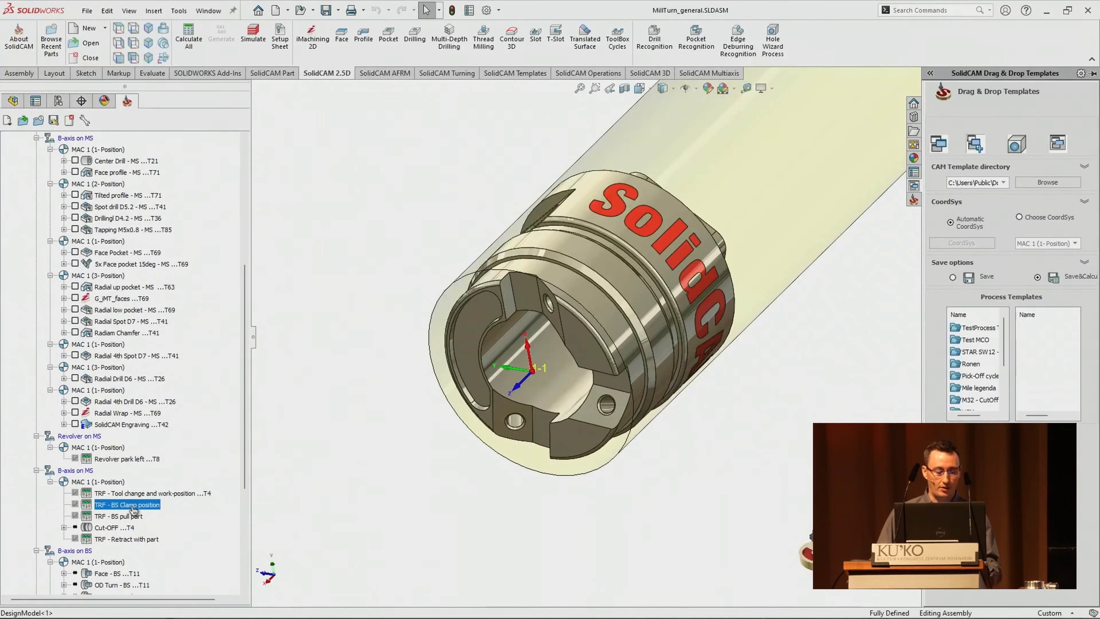
{"action": "double_click", "coordinate": [134, 505]}
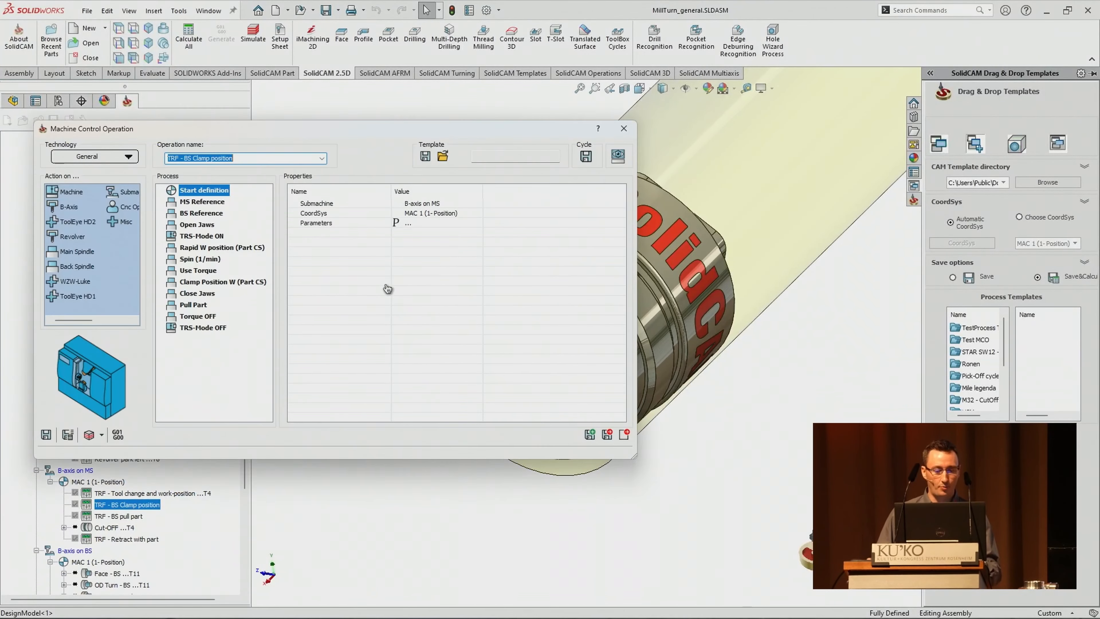
Step: Open the machine preview for the Rapid W position process and examine the clamped part and main spindle chuck
{"action": "left_click", "coordinate": [215, 248]}
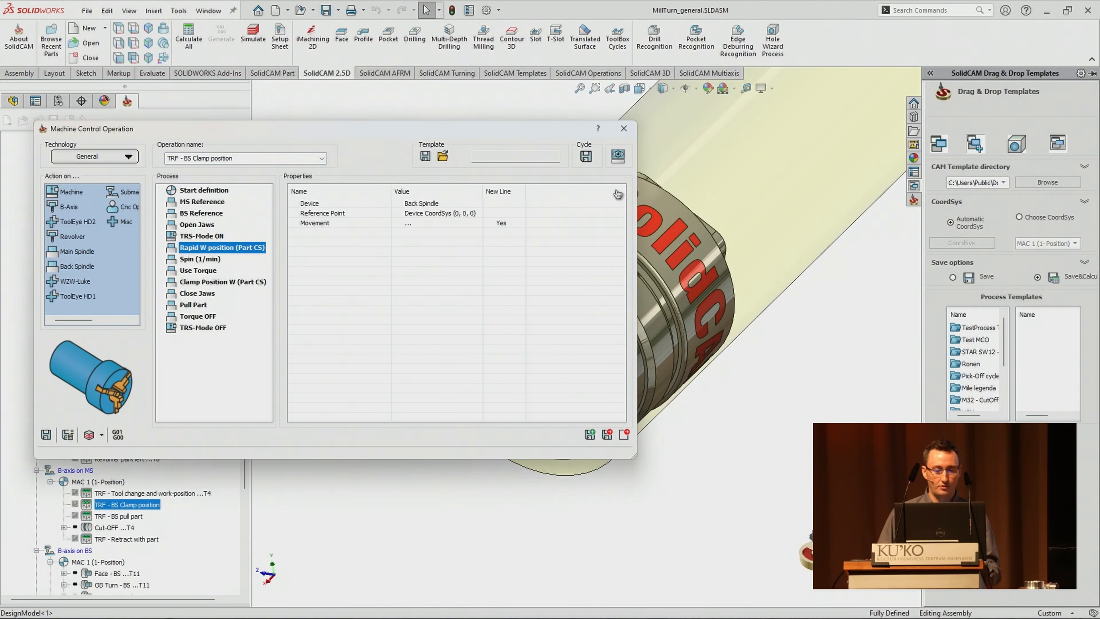
{"action": "left_click", "coordinate": [620, 163]}
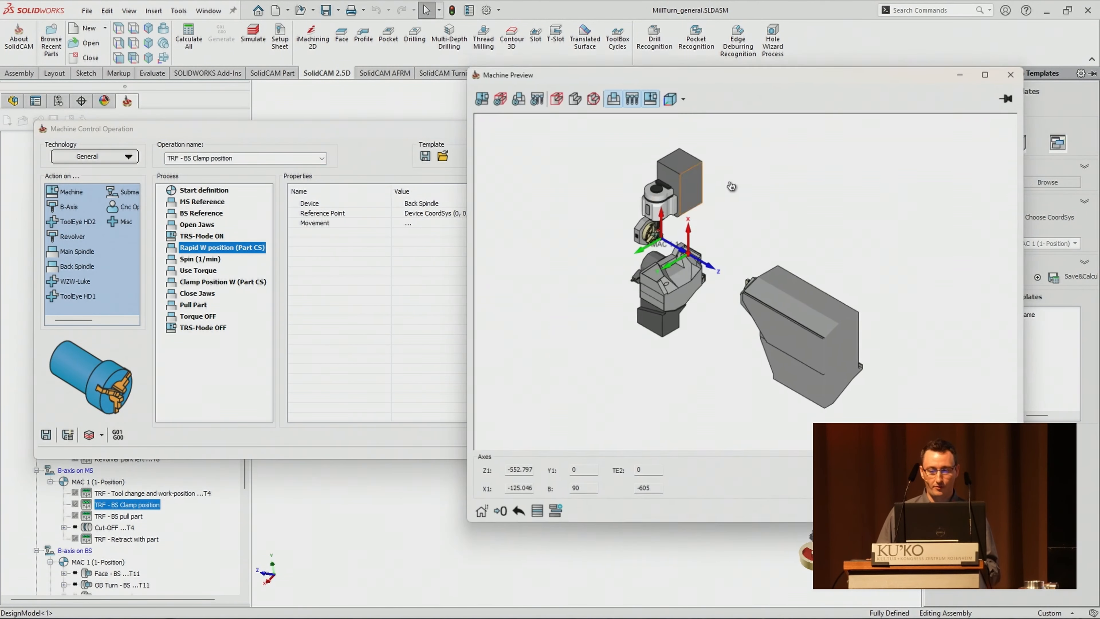
{"action": "left_click_drag", "start_coordinate": [775, 76], "coordinate": [1099, 173]}
{"action": "scroll", "coordinate": [786, 264], "scroll_direction": "up", "scroll_amount": 4}
{"action": "scroll", "coordinate": [676, 278], "scroll_direction": "down", "scroll_amount": 5}
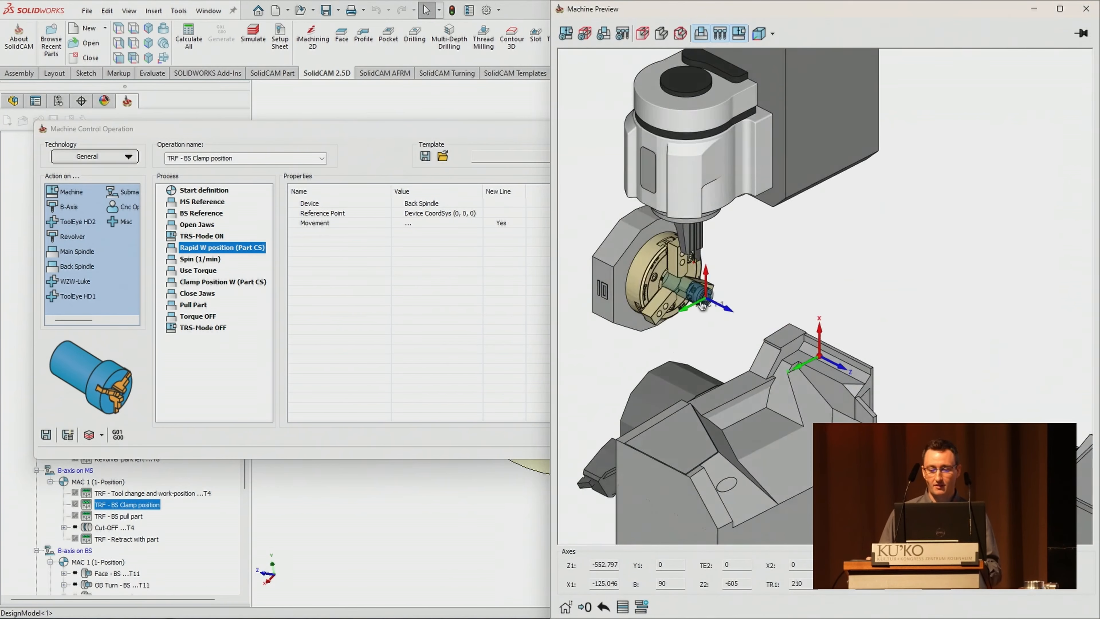
{"action": "scroll", "coordinate": [705, 307], "scroll_direction": "up", "scroll_amount": 4}
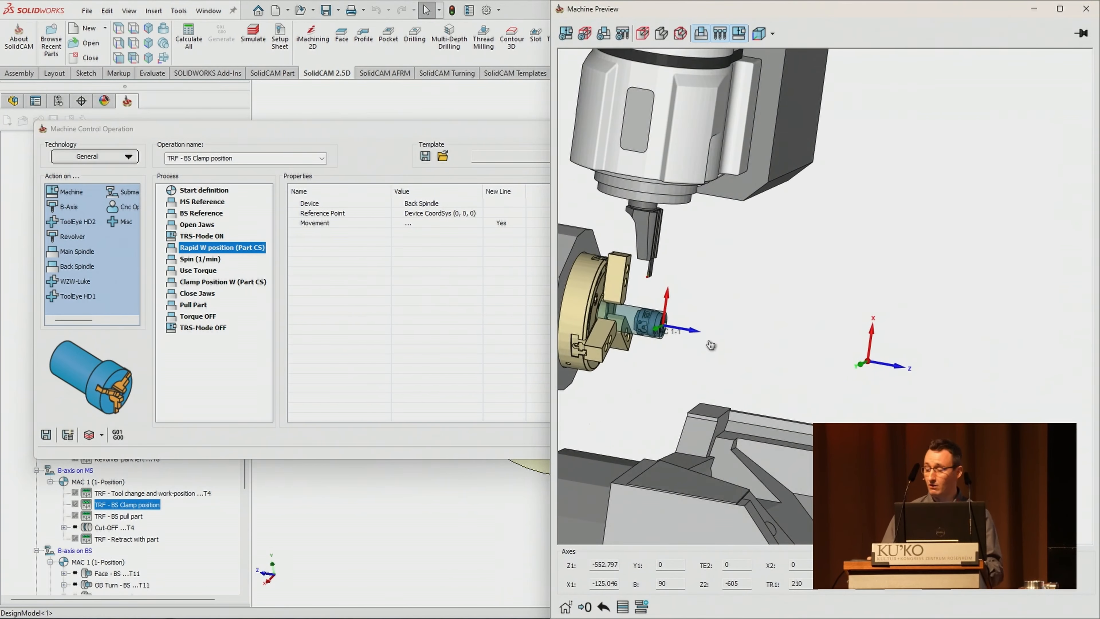
{"action": "scroll", "coordinate": [719, 345], "scroll_direction": "up", "scroll_amount": 5}
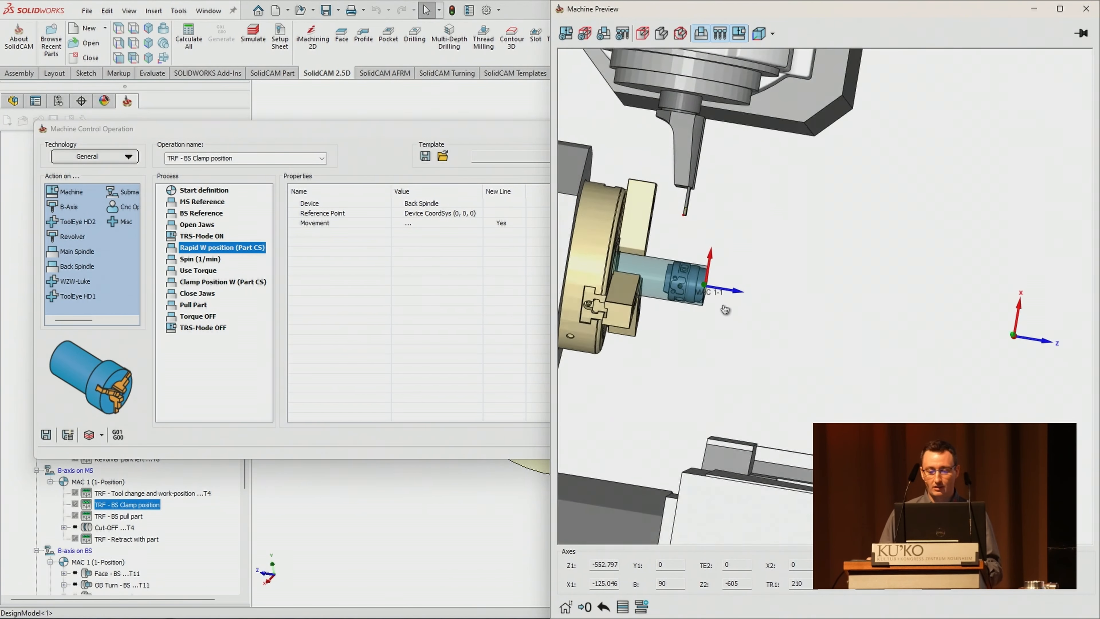
{"action": "middle_click_drag", "start_coordinate": [731, 323], "coordinate": [726, 321]}
{"action": "middle_click_drag", "start_coordinate": [732, 375], "coordinate": [751, 278], "text": "ctrl"}
{"action": "scroll", "coordinate": [864, 348], "scroll_direction": "up", "scroll_amount": 1}
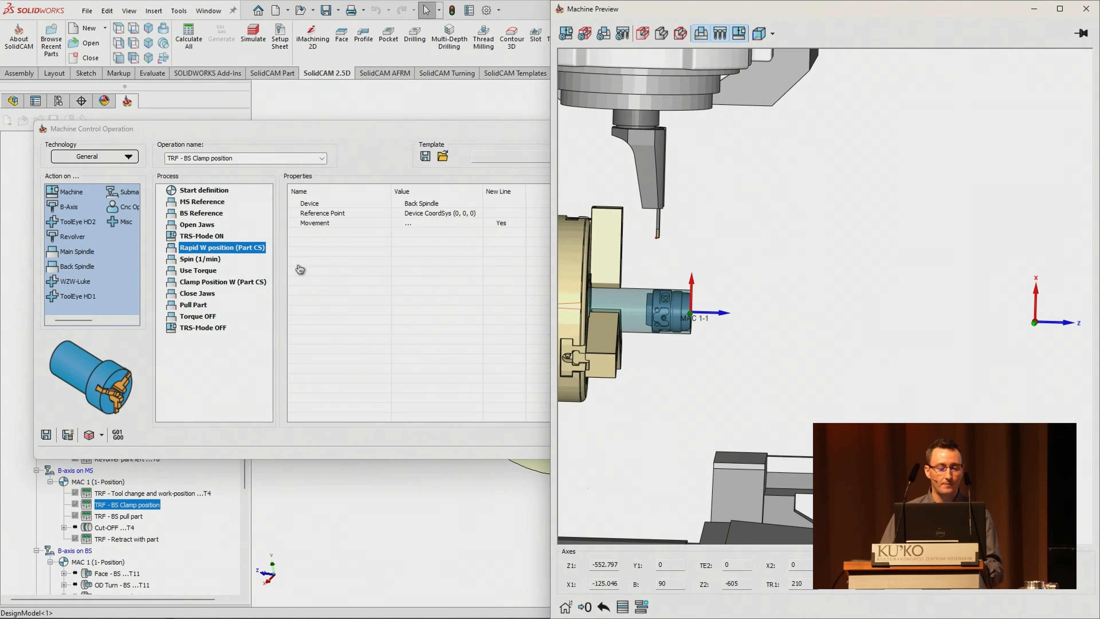
Step: Expand the Rapid W position process and examine its back spindle Movement definition and approach in the machine preview
{"action": "double_click", "coordinate": [236, 252]}
{"action": "left_click", "coordinate": [208, 270]}
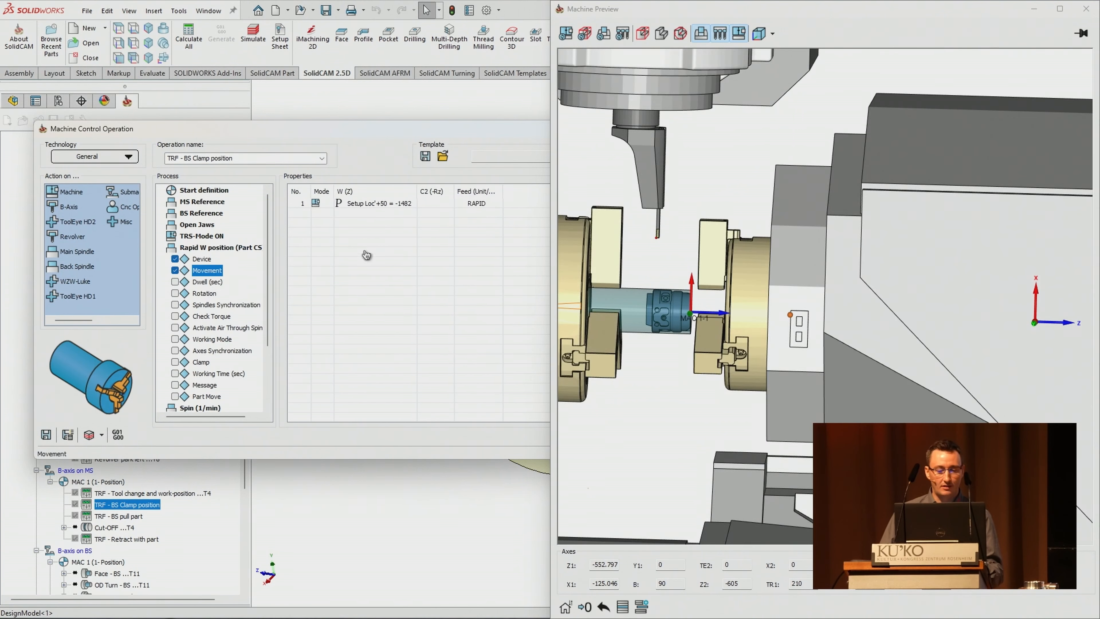
{"action": "scroll", "coordinate": [774, 313], "scroll_direction": "up", "scroll_amount": 3}
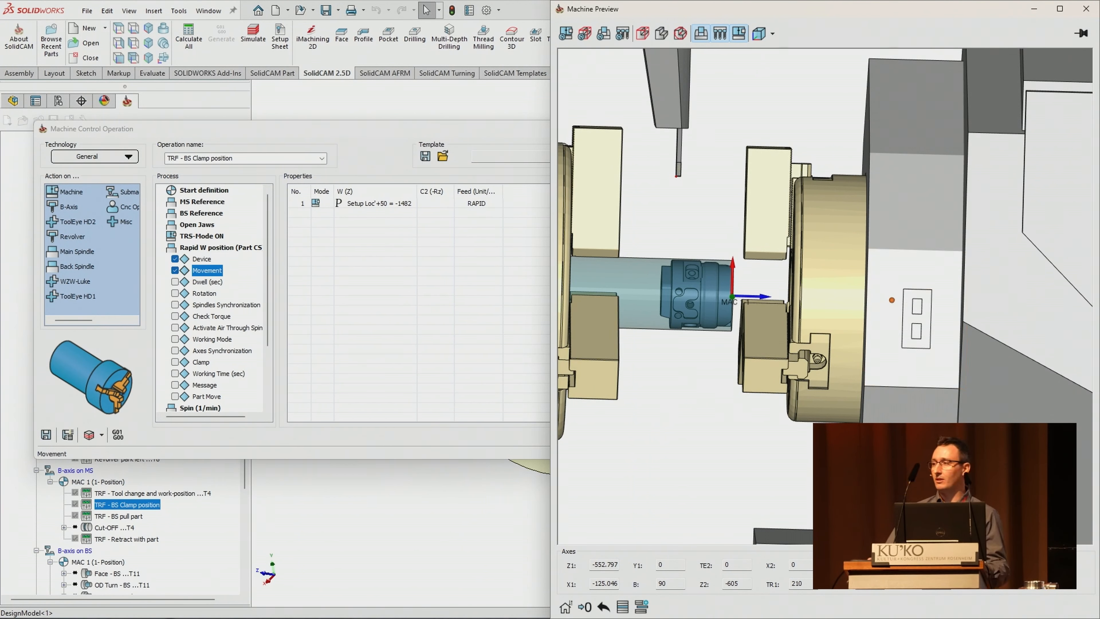
{"action": "mouse_move", "coordinate": [877, 618]}
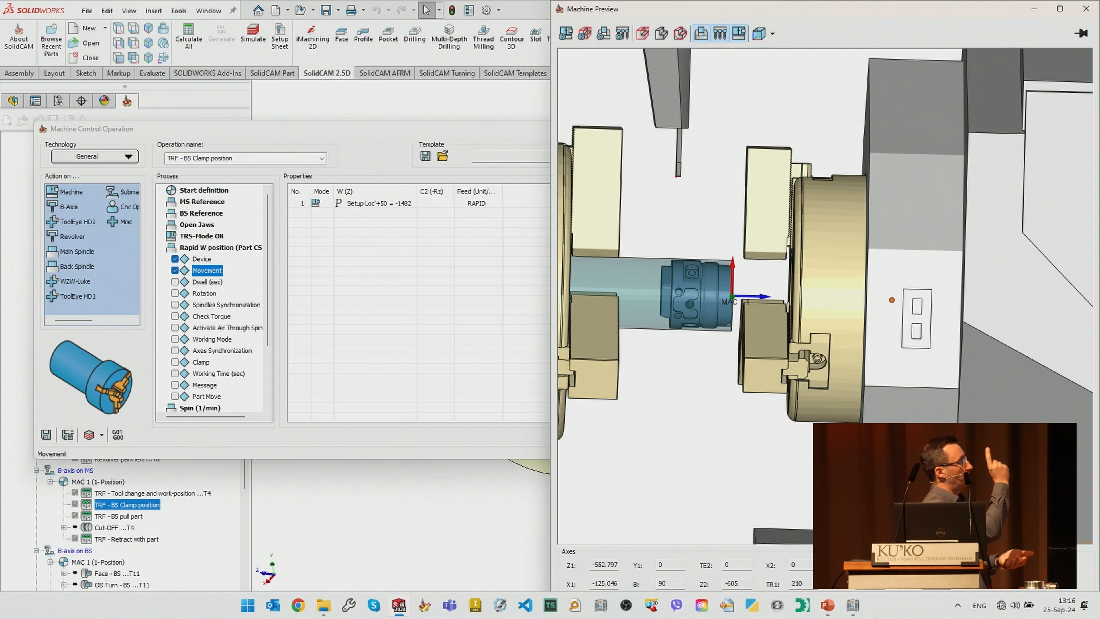
Step: Set the Rapid W position device's Reference Point to Fixure Zmin (0, 0, -126.699) and inspect the back spindle jaw faces
{"action": "left_click", "coordinate": [203, 259]}
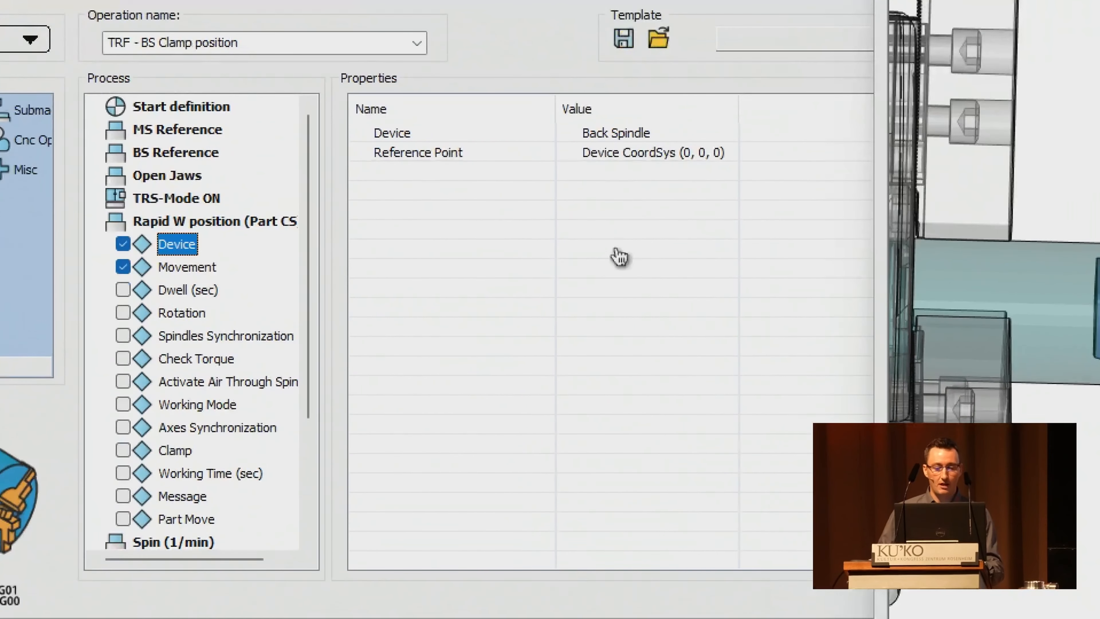
{"action": "left_click", "coordinate": [662, 156]}
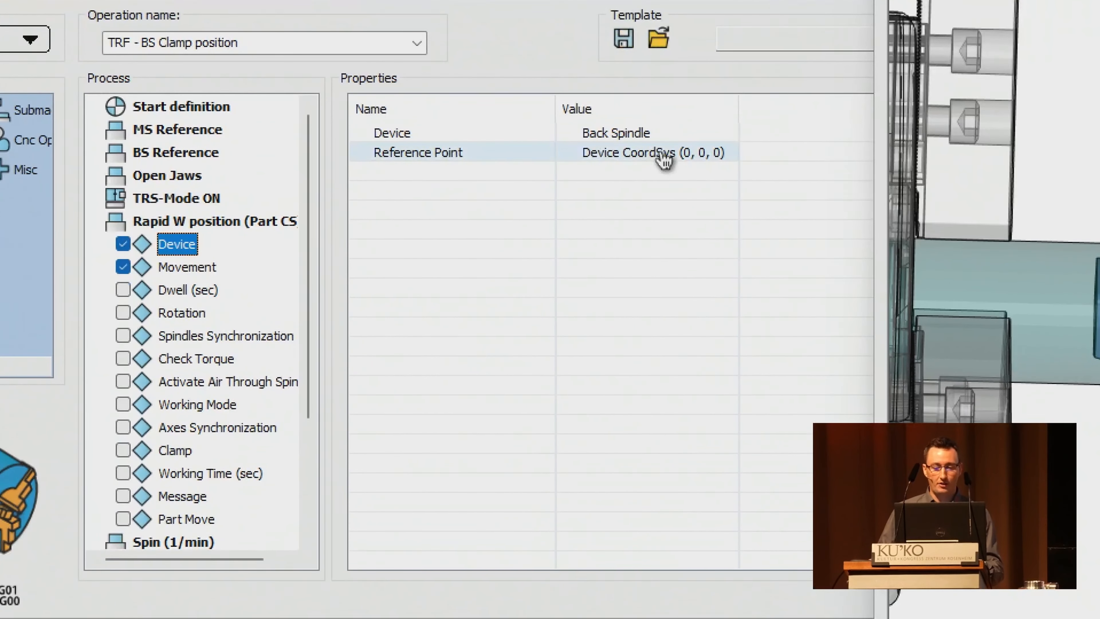
{"action": "left_click", "coordinate": [662, 156]}
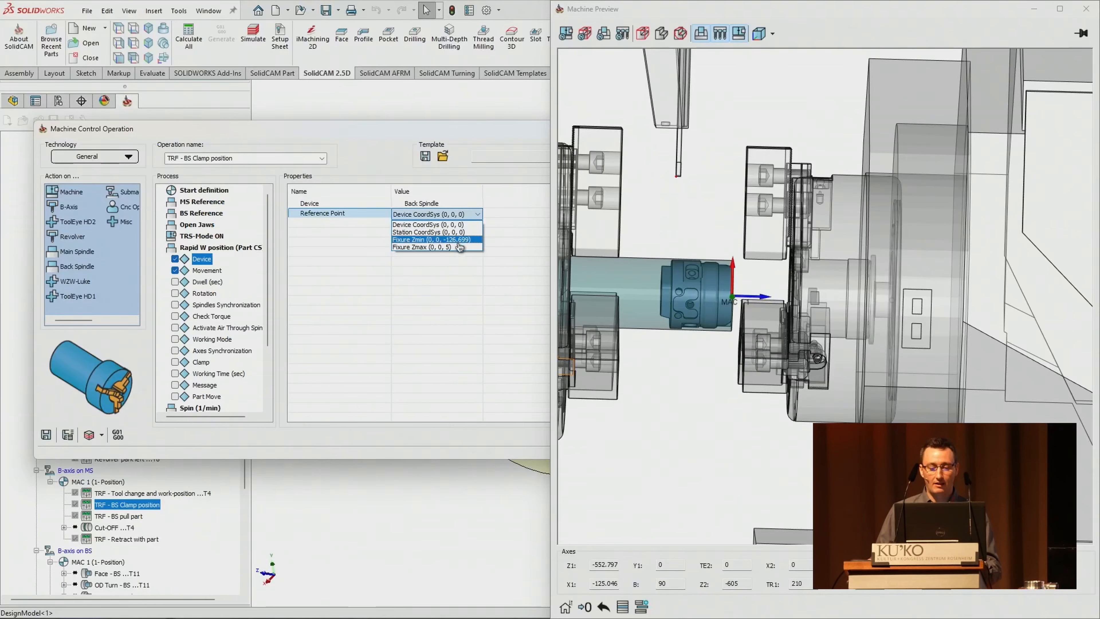
{"action": "left_click", "coordinate": [458, 240]}
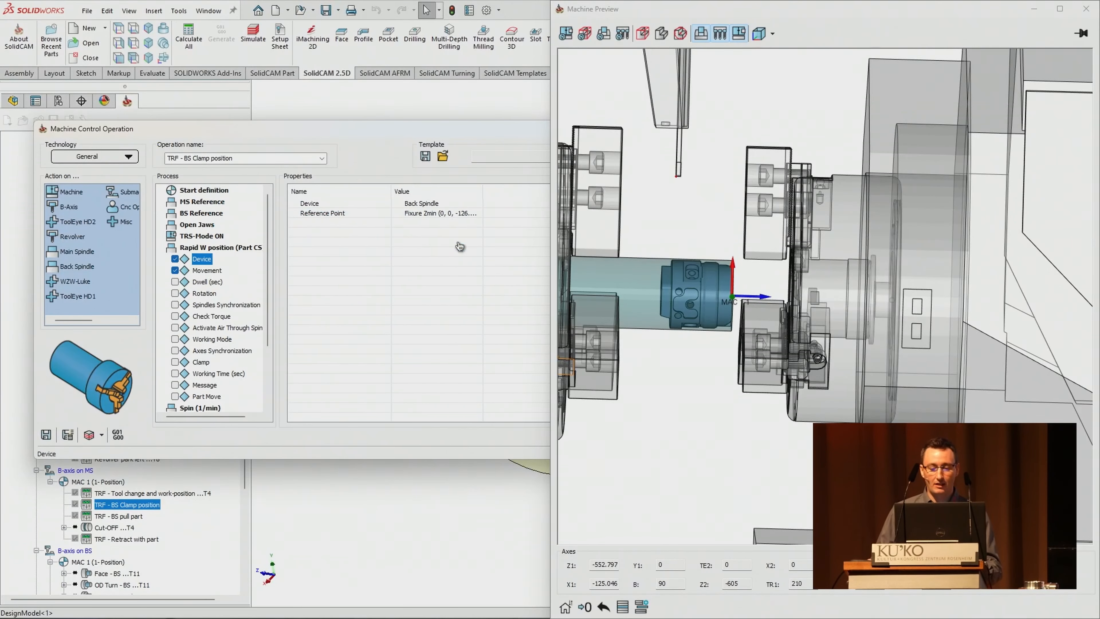
{"action": "left_click", "coordinate": [742, 200]}
{"action": "scroll", "coordinate": [742, 200], "scroll_direction": "up", "scroll_amount": 3}
{"action": "middle_click_drag", "start_coordinate": [743, 200], "coordinate": [742, 180]}
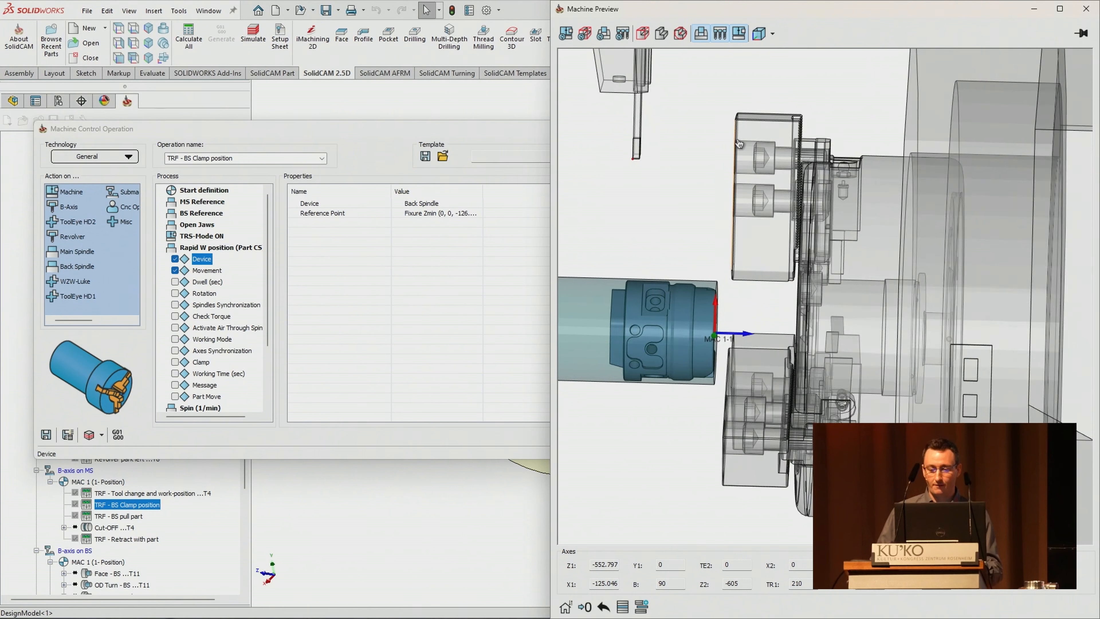
{"action": "middle_click_drag", "start_coordinate": [755, 284], "coordinate": [757, 266]}
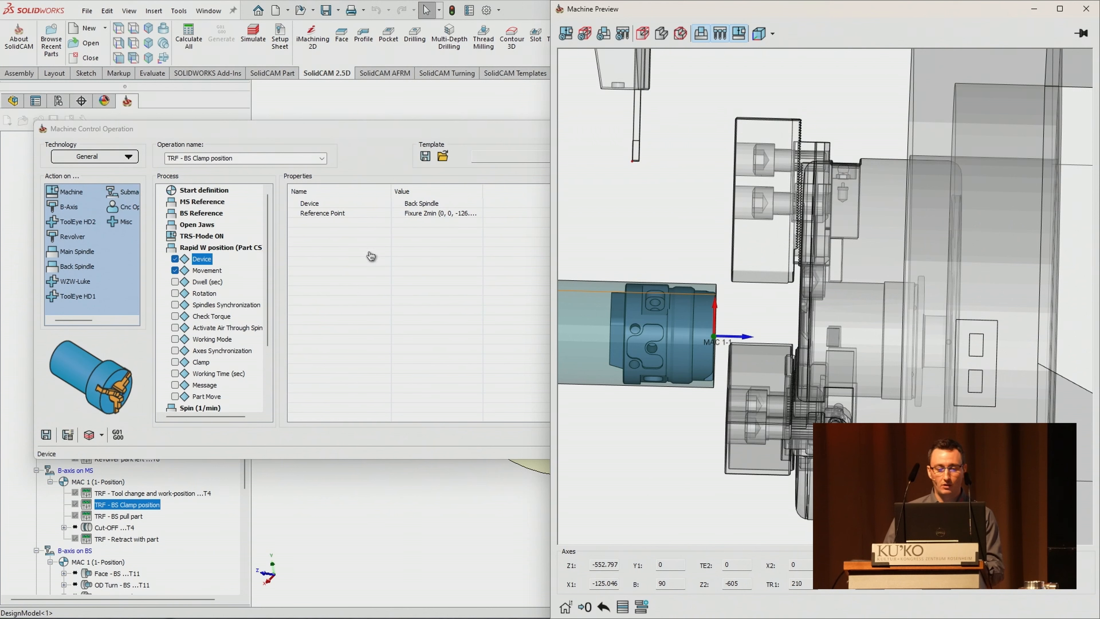
{"action": "left_click", "coordinate": [354, 214]}
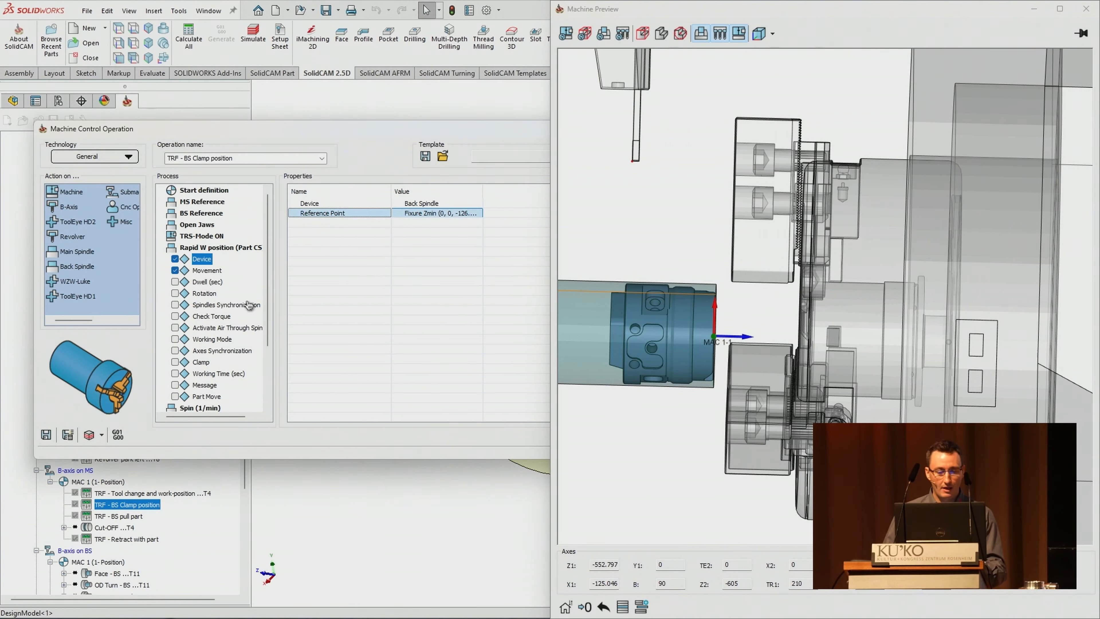
Step: Switch the coordinate mode of the Rapid W position movement and set its W (Z) value to 10
{"action": "left_click", "coordinate": [207, 270]}
{"action": "scroll", "coordinate": [785, 315], "scroll_direction": "up", "scroll_amount": 4}
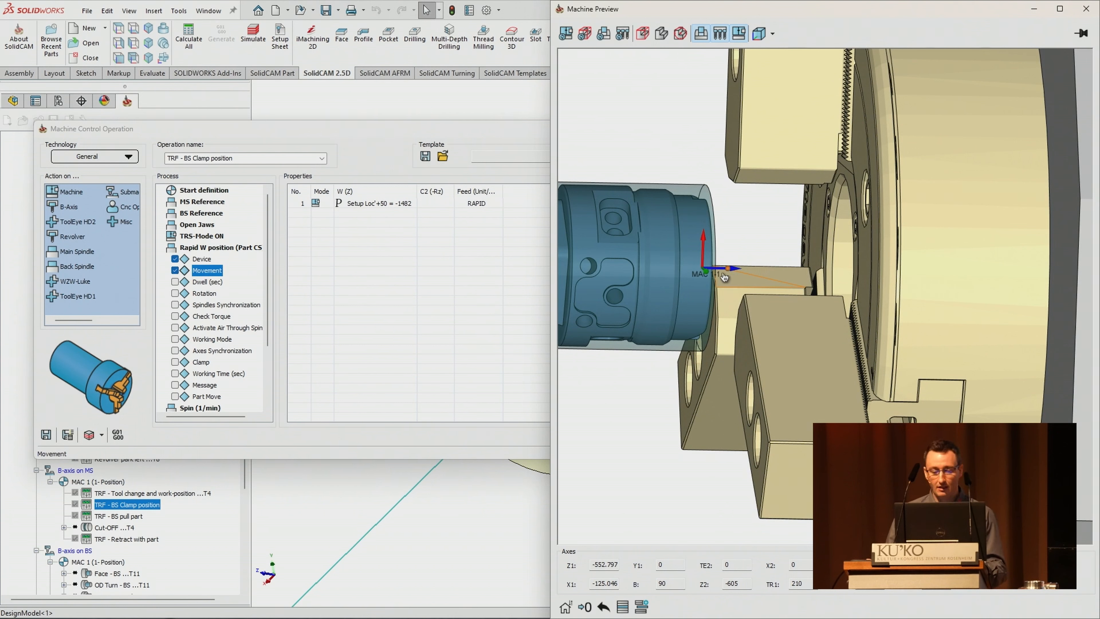
{"action": "left_click", "coordinate": [319, 207]}
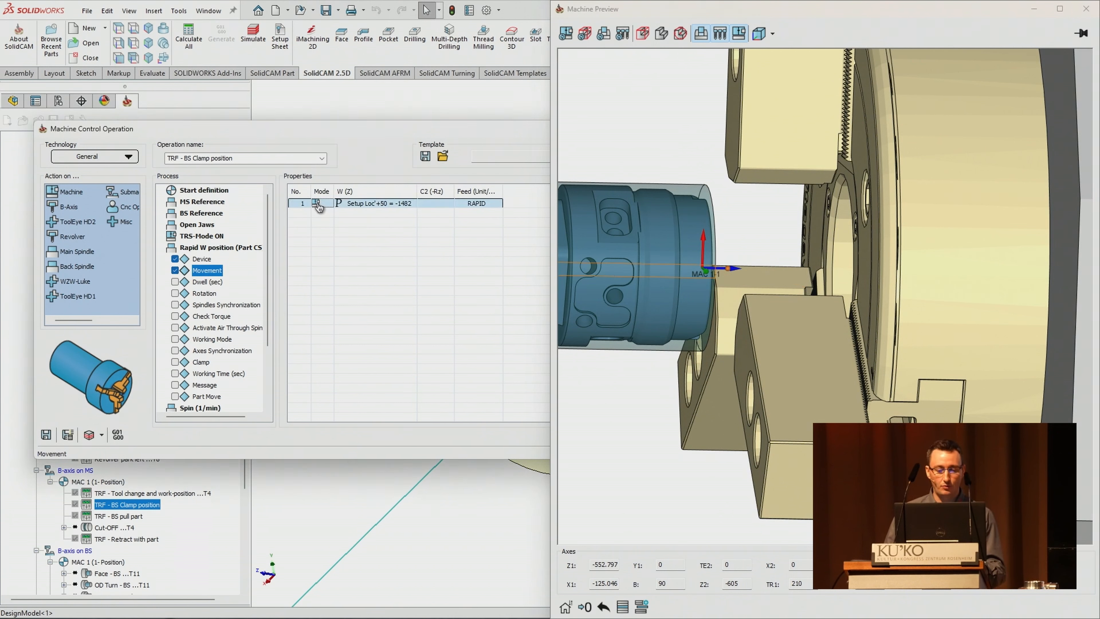
{"action": "left_click", "coordinate": [374, 204]}
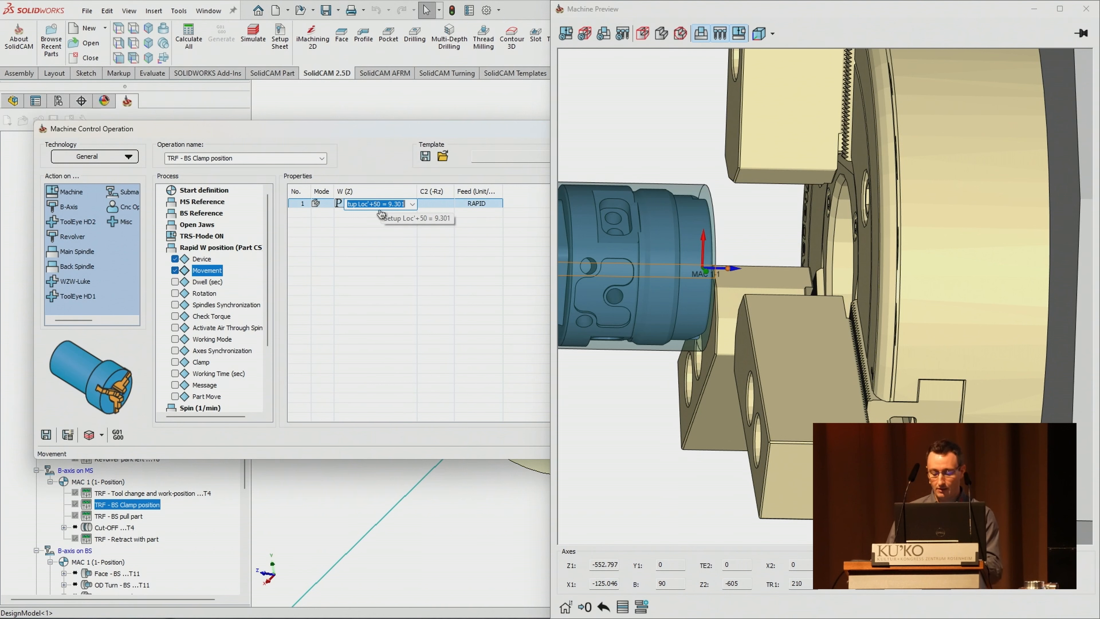
{"action": "type", "text": "10"}
{"action": "key", "text": "Return"}
{"action": "left_click", "coordinate": [711, 250]}
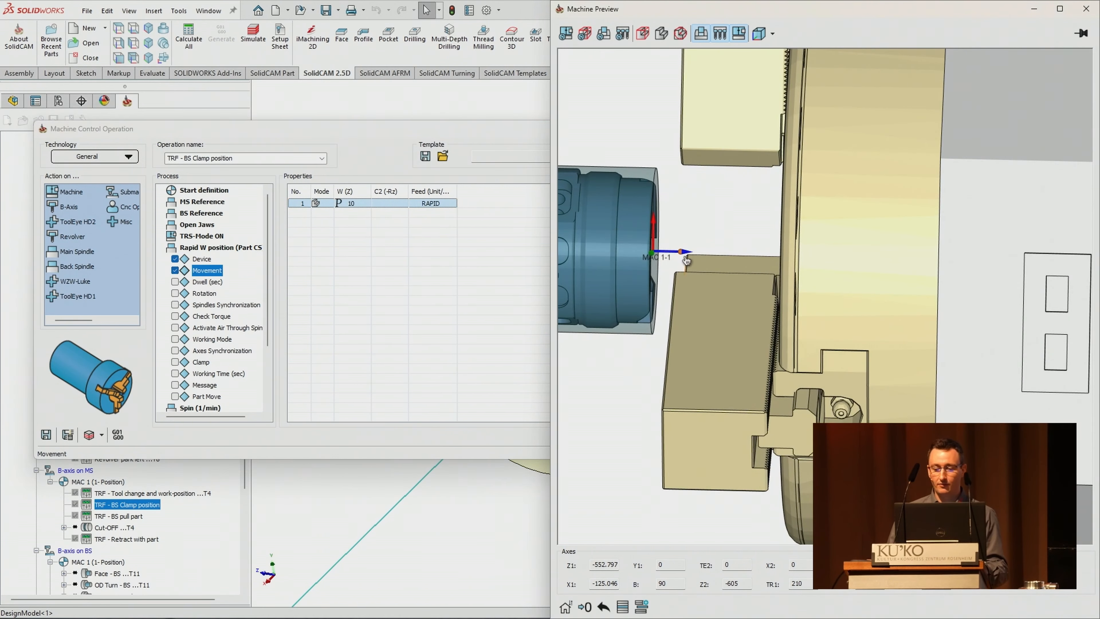
{"action": "scroll", "coordinate": [686, 254], "scroll_direction": "up", "scroll_amount": 3}
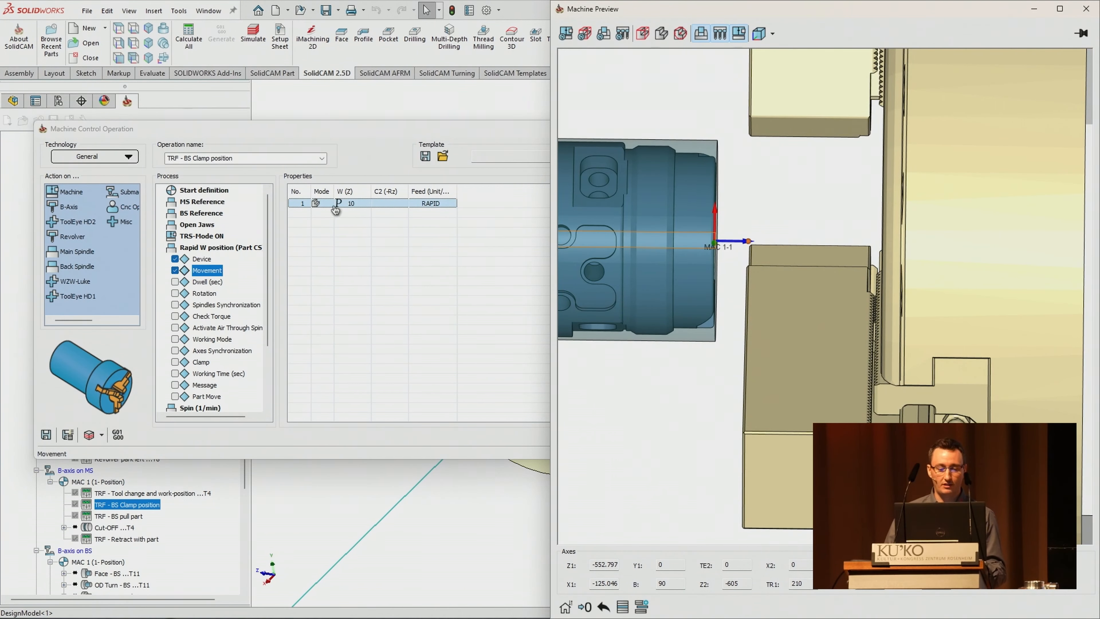
Step: Set the Reference Point of the Clamp Position W device to Fixure Zmin (0, 0, -126.699)
{"action": "left_click", "coordinate": [213, 249]}
{"action": "left_click", "coordinate": [205, 279]}
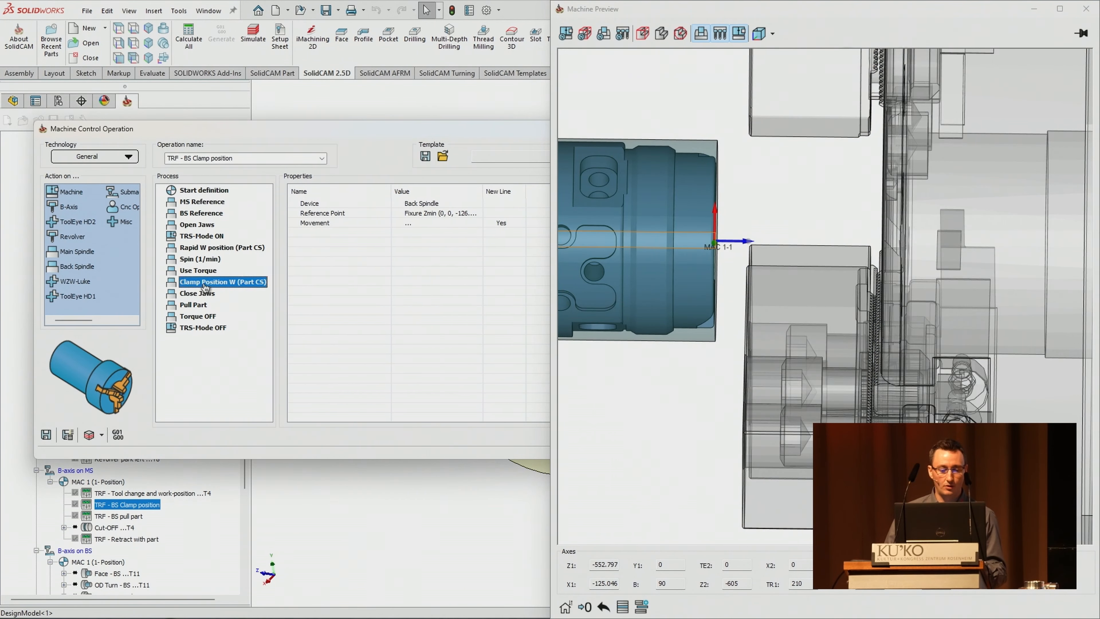
{"action": "left_click", "coordinate": [204, 262]}
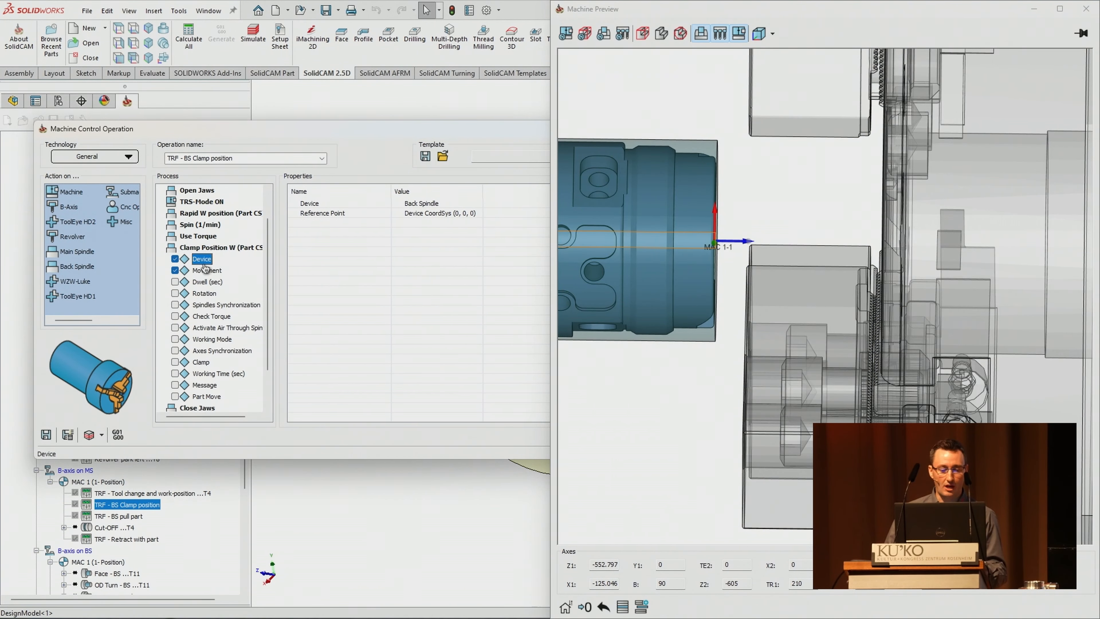
{"action": "left_click", "coordinate": [468, 215]}
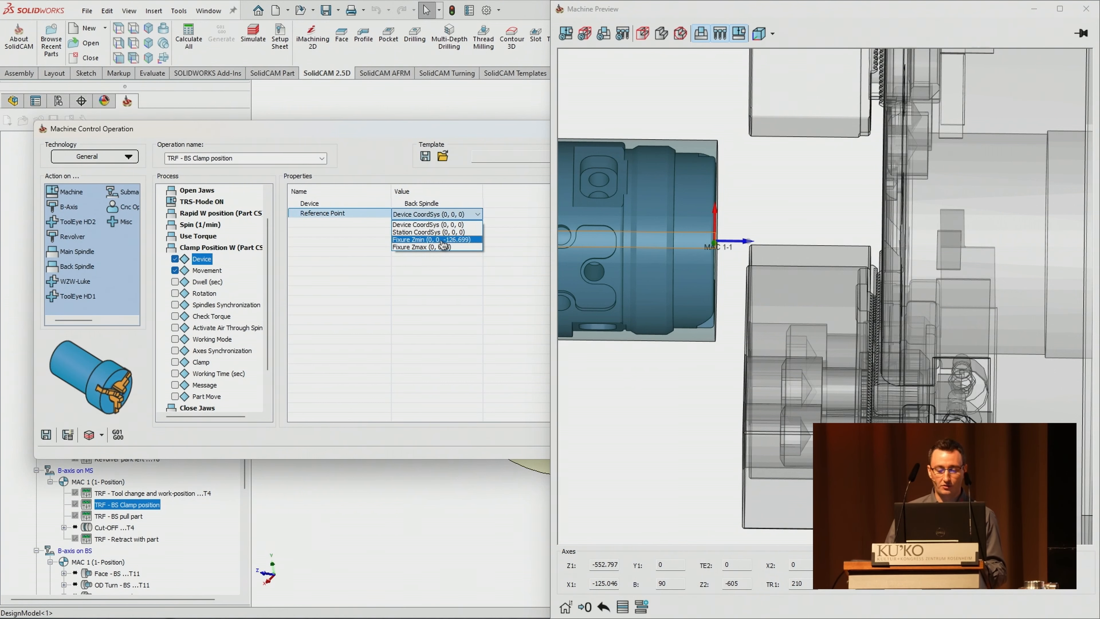
{"action": "left_click", "coordinate": [442, 240]}
{"action": "left_click", "coordinate": [217, 308]}
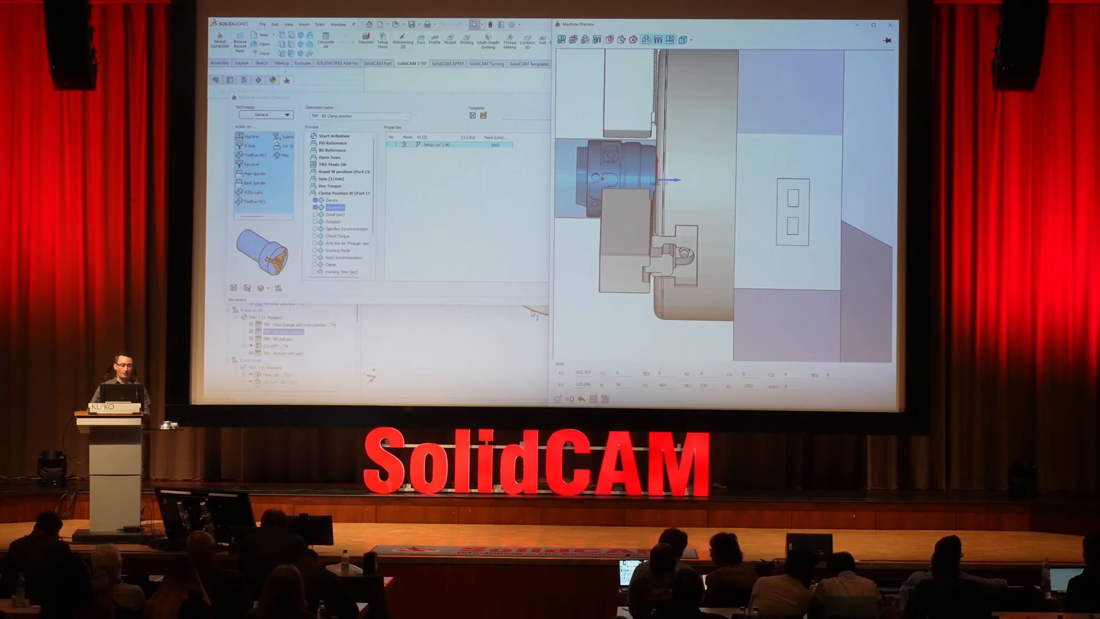
Step: Review the Clamp Position W device's Reference Point options without changing them and examine the back spindle jaws around the part
{"action": "left_click", "coordinate": [434, 213]}
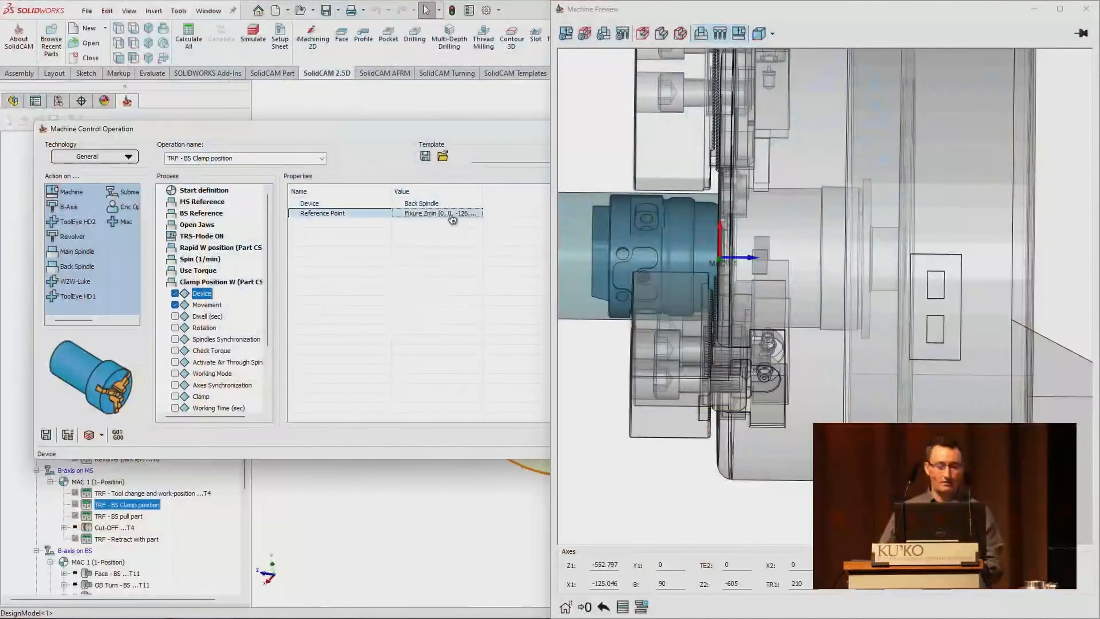
{"action": "left_click", "coordinate": [476, 214]}
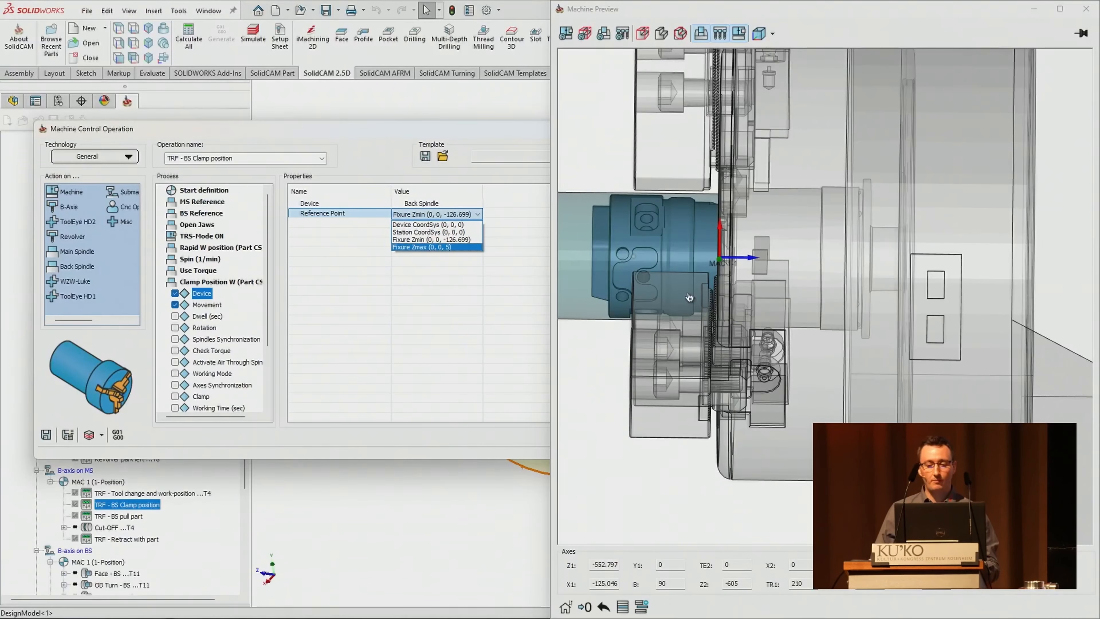
{"action": "scroll", "coordinate": [701, 290], "scroll_direction": "down", "scroll_amount": 1}
{"action": "left_click", "coordinate": [535, 253]}
{"action": "middle_click_drag", "start_coordinate": [705, 234], "coordinate": [768, 296], "text": "ctrl"}
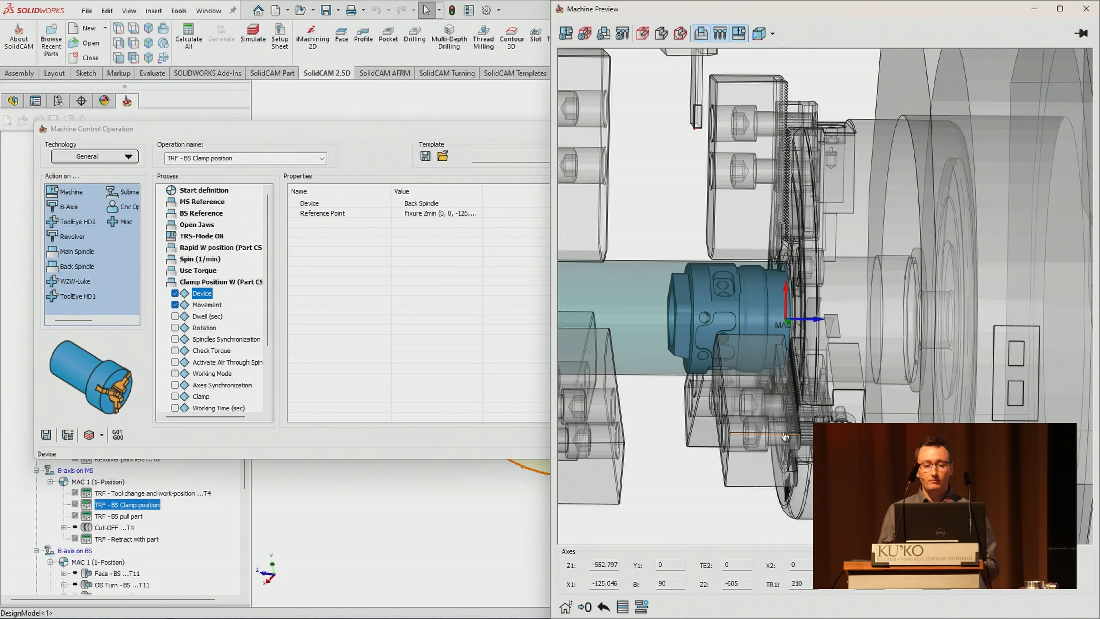
{"action": "left_click", "coordinate": [224, 291]}
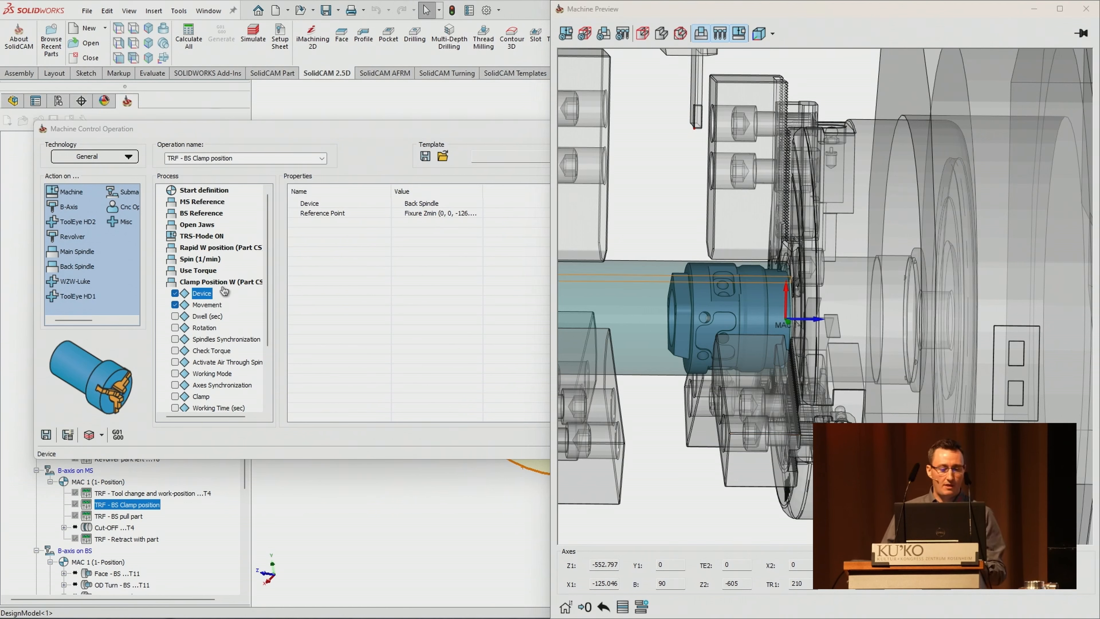
{"action": "left_click", "coordinate": [223, 287]}
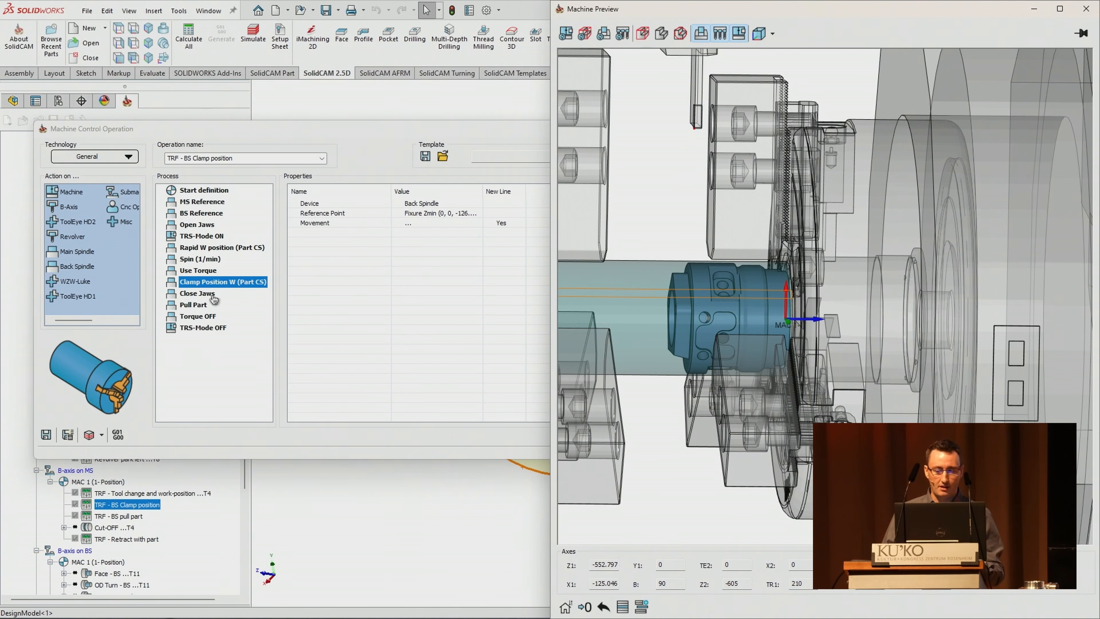
{"action": "middle_click_drag", "start_coordinate": [742, 296], "coordinate": [733, 284]}
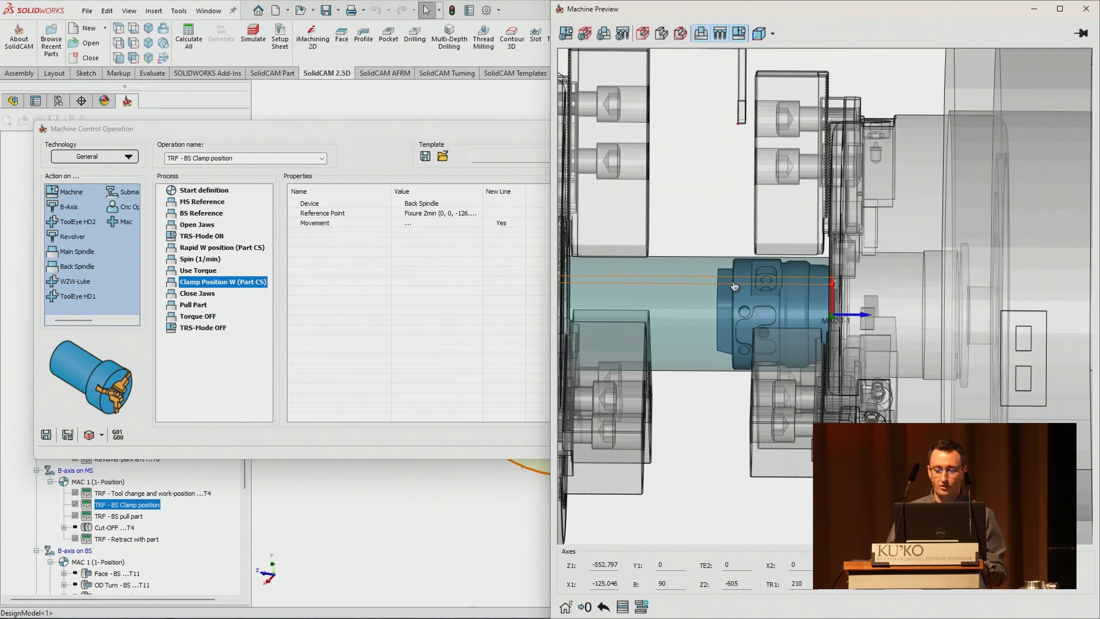
{"action": "scroll", "coordinate": [737, 288], "scroll_direction": "up", "scroll_amount": 2}
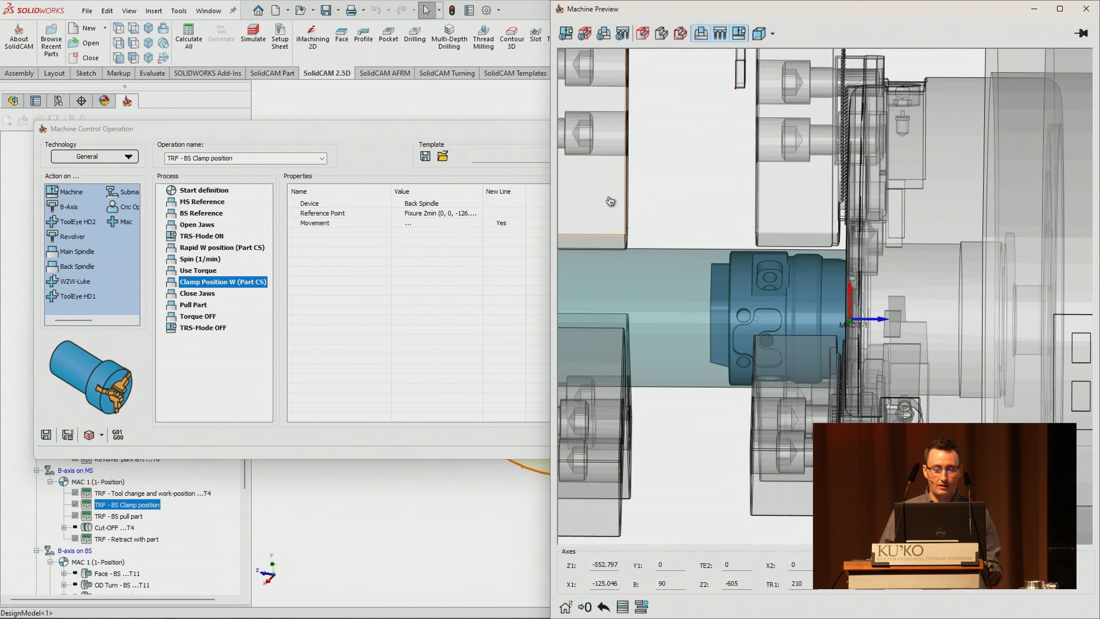
Step: Set the Clamp value of the Close Jaws device to OPEN and close the machine preview along with the operation
{"action": "double_click", "coordinate": [207, 295]}
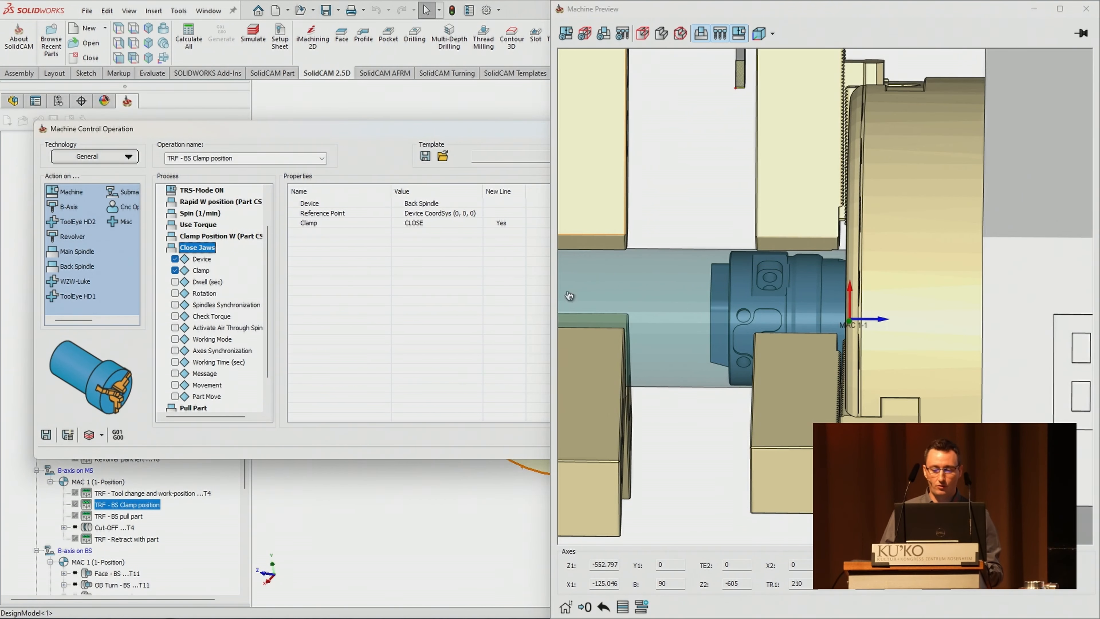
{"action": "left_click", "coordinate": [195, 273]}
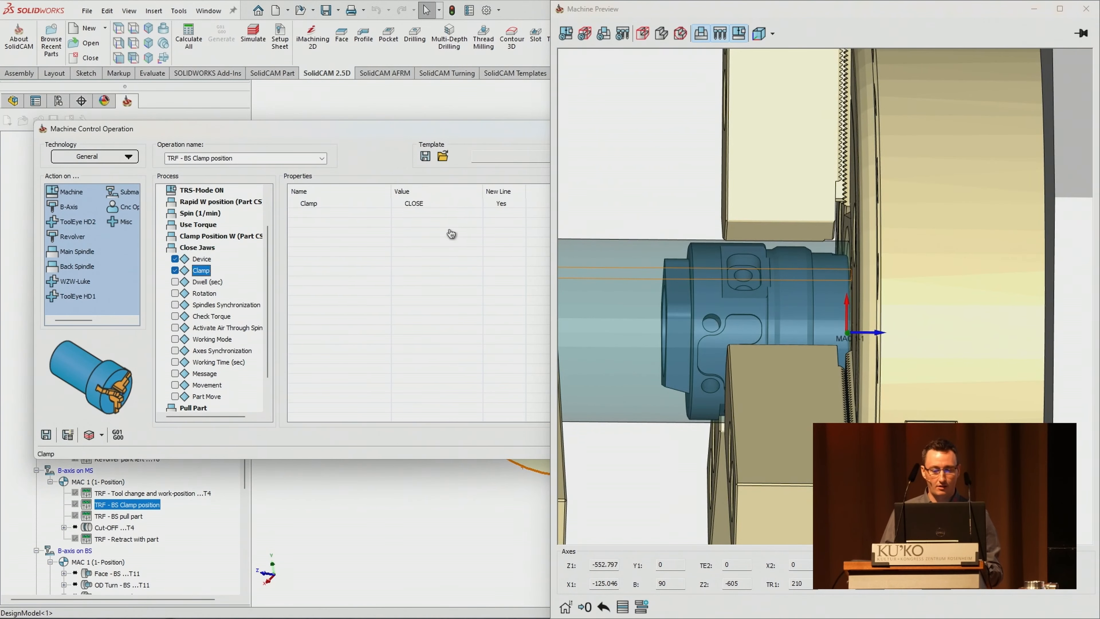
{"action": "left_click", "coordinate": [433, 204]}
{"action": "left_click", "coordinate": [433, 203]}
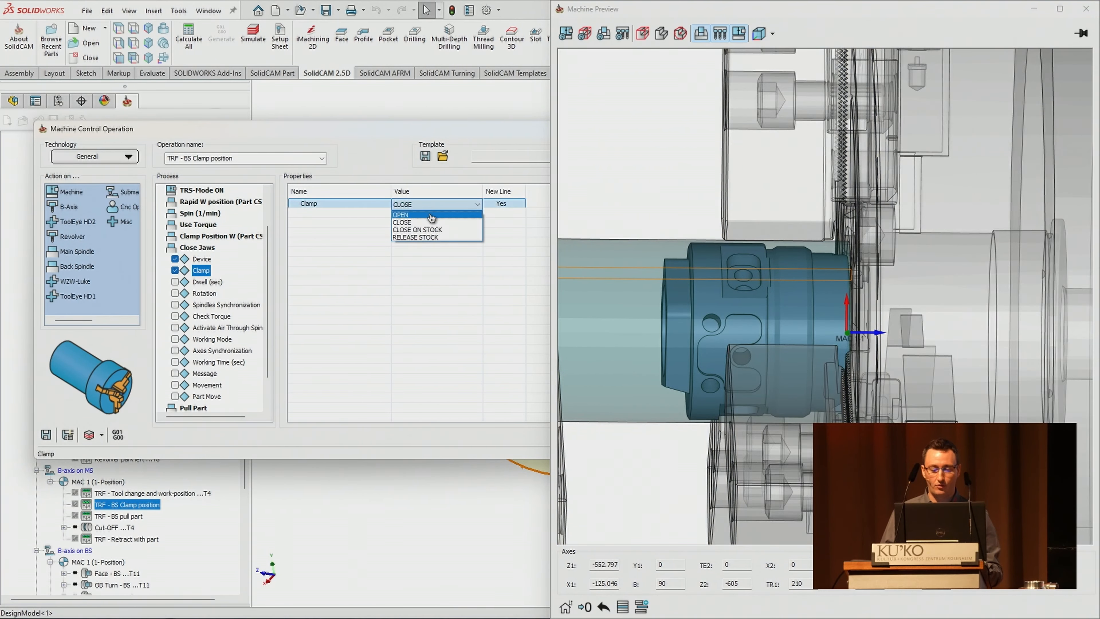
{"action": "left_click", "coordinate": [431, 214]}
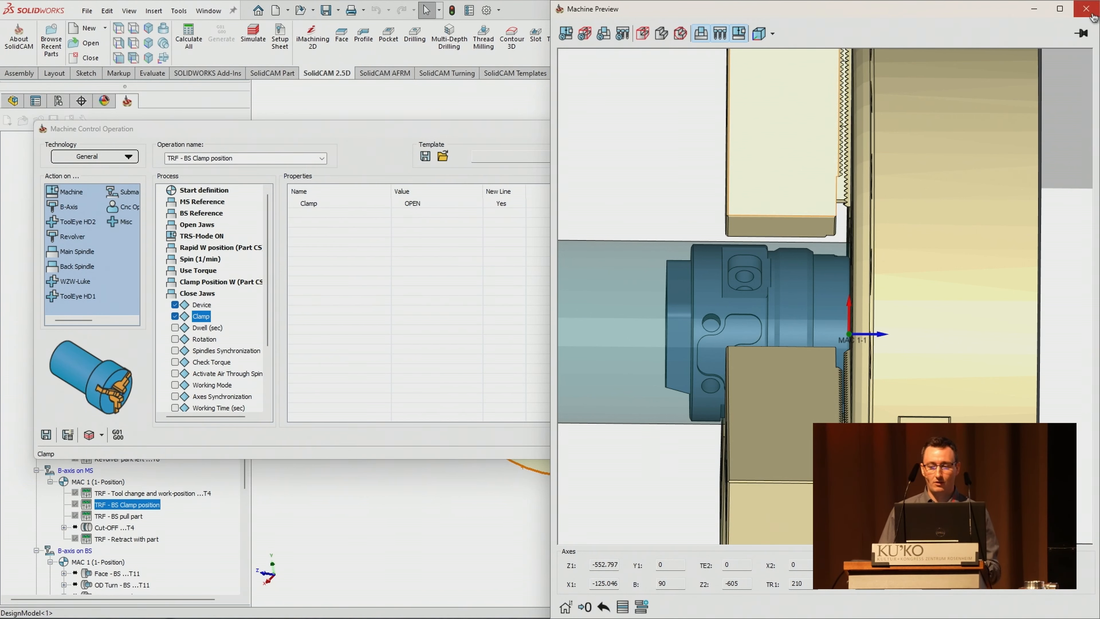
{"action": "left_click", "coordinate": [1086, 9]}
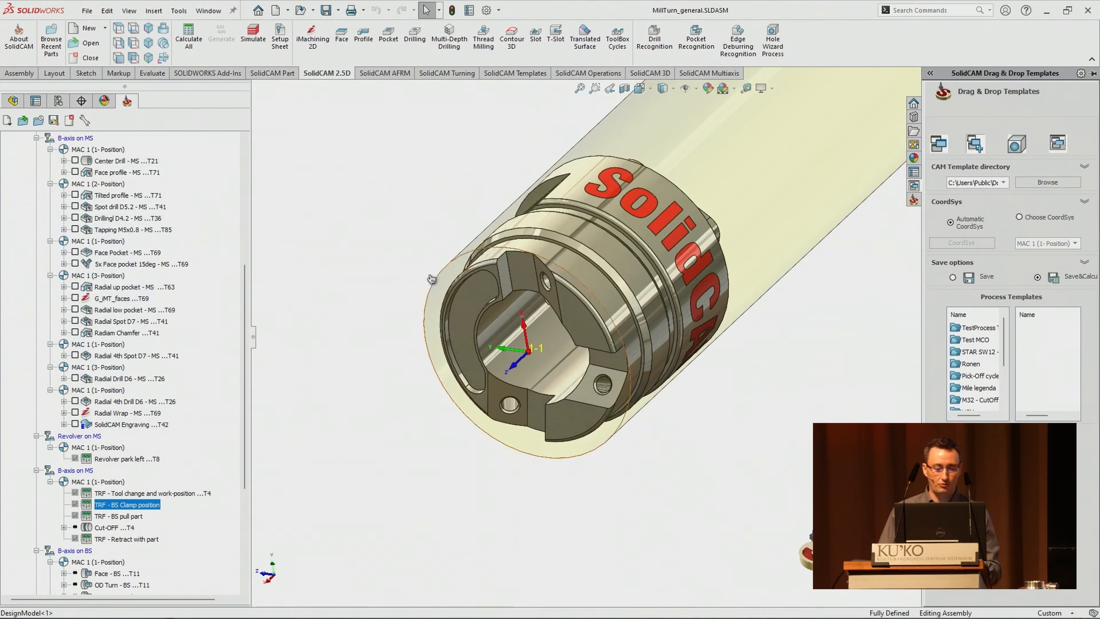
Step: Open the Tapping M5x0.8 - MS operation and show the chuck and jaws to inspect them with the tool around the part
{"action": "scroll", "coordinate": [238, 340], "scroll_direction": "up", "scroll_amount": 7}
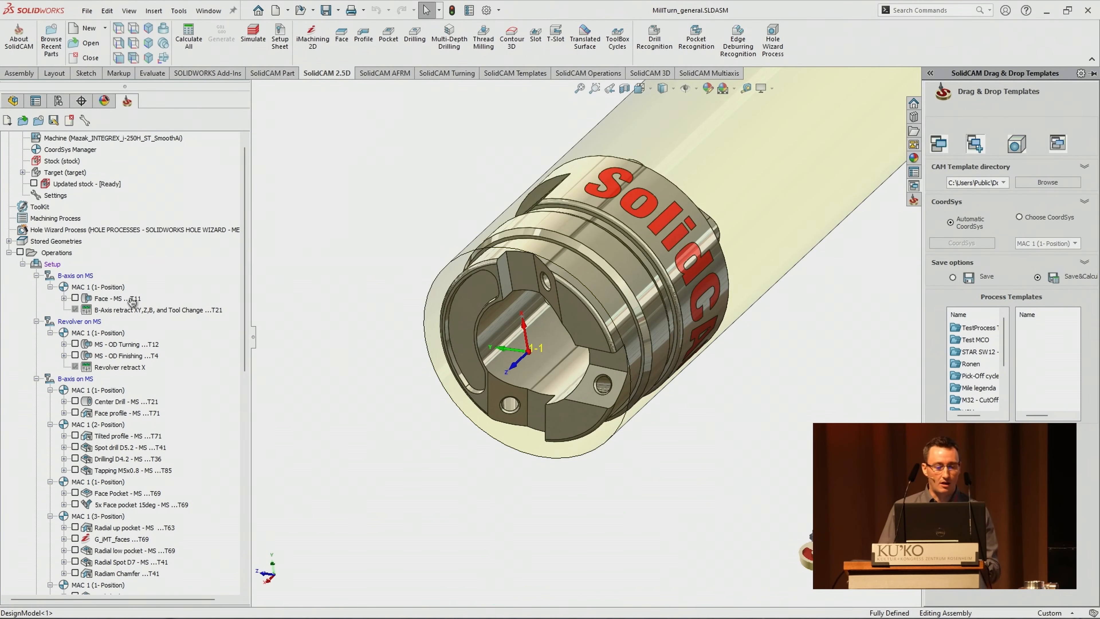
{"action": "left_click", "coordinate": [120, 470]}
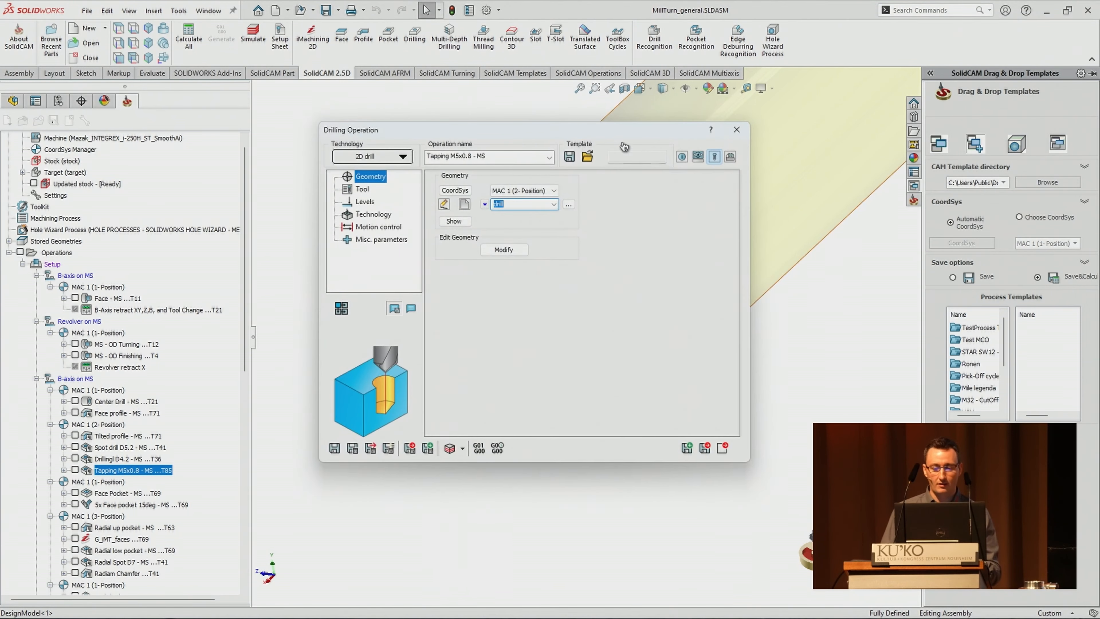
{"action": "left_click_drag", "start_coordinate": [614, 139], "coordinate": [369, 161]}
{"action": "scroll", "coordinate": [615, 260], "scroll_direction": "up", "scroll_amount": 1}
{"action": "middle_click_drag", "start_coordinate": [628, 279], "coordinate": [649, 265]}
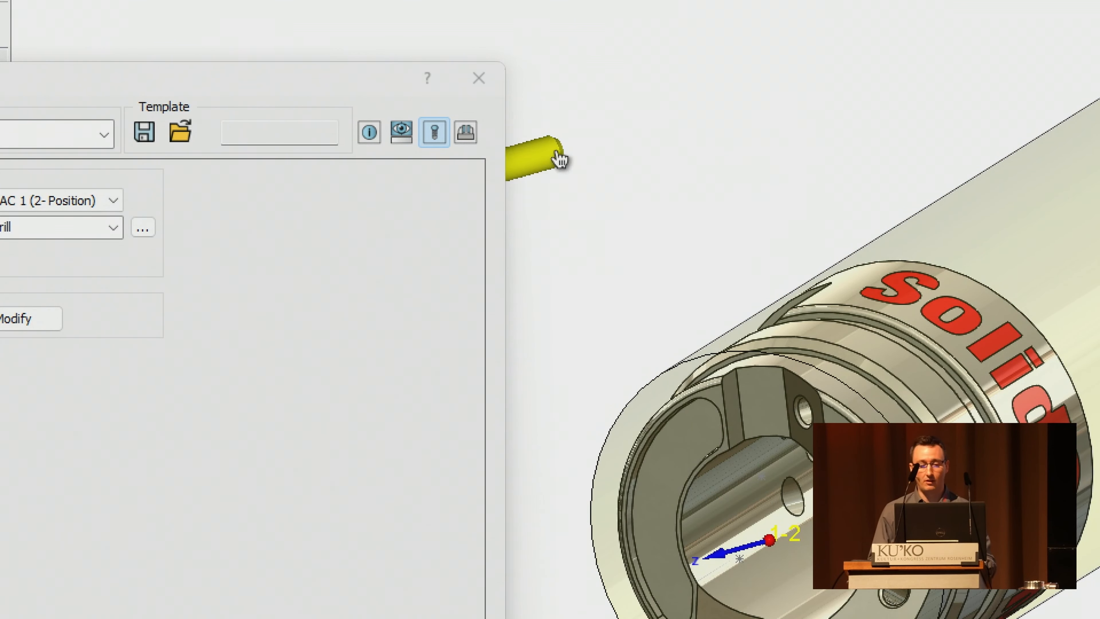
{"action": "left_click", "coordinate": [467, 138]}
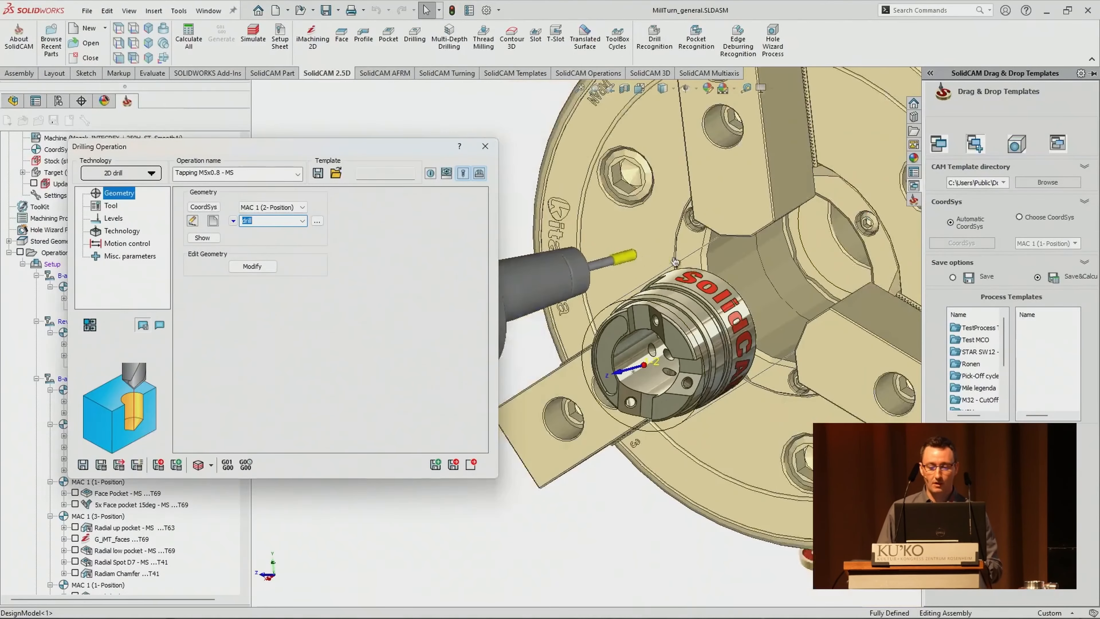
{"action": "middle_click_drag", "start_coordinate": [674, 261], "coordinate": [744, 287]}
{"action": "left_click_drag", "start_coordinate": [744, 287], "coordinate": [491, 462]}
{"action": "left_click", "coordinate": [472, 464]}
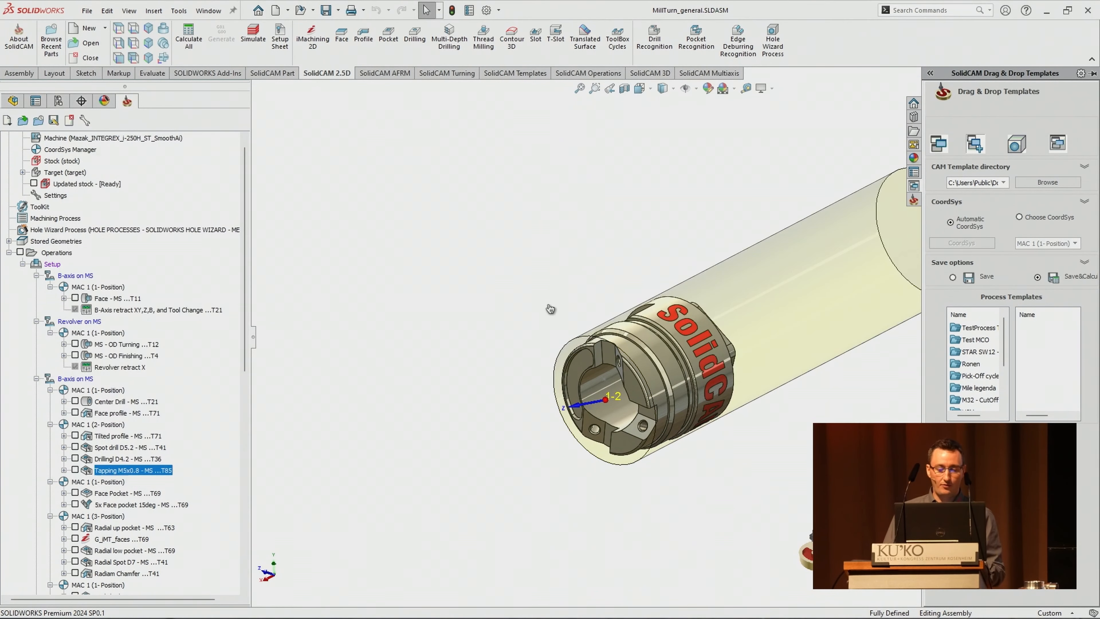
Step: Open the Face - MS operation, examine the spindle displayed behind the part and exit the operation
{"action": "left_click", "coordinate": [128, 299]}
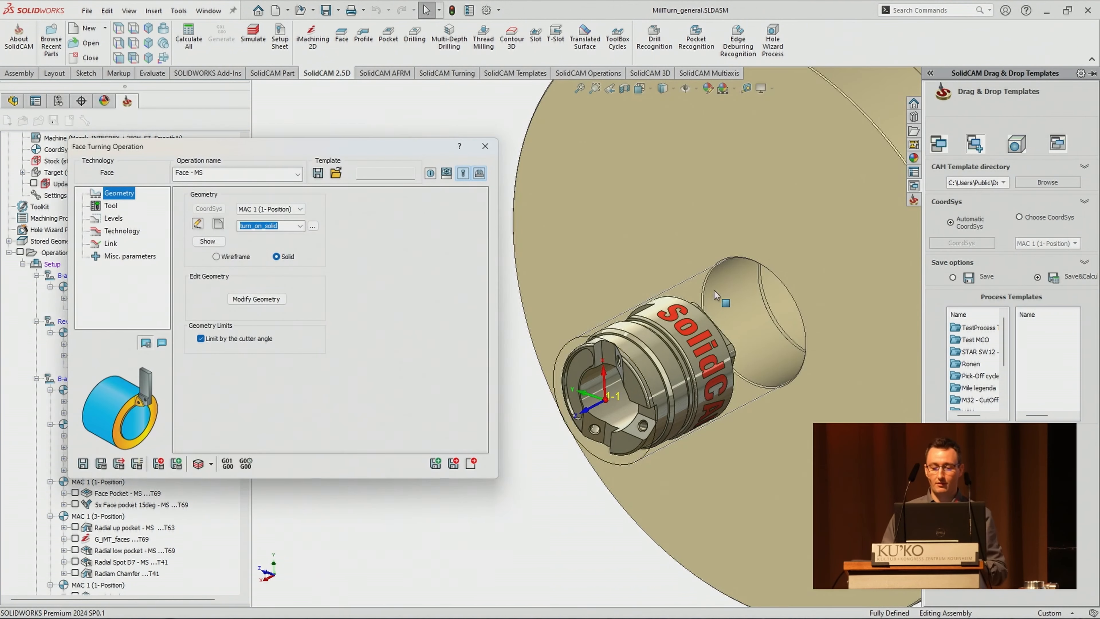
{"action": "scroll", "coordinate": [714, 291], "scroll_direction": "up", "scroll_amount": 2}
{"action": "middle_click_drag", "start_coordinate": [714, 291], "coordinate": [586, 320]}
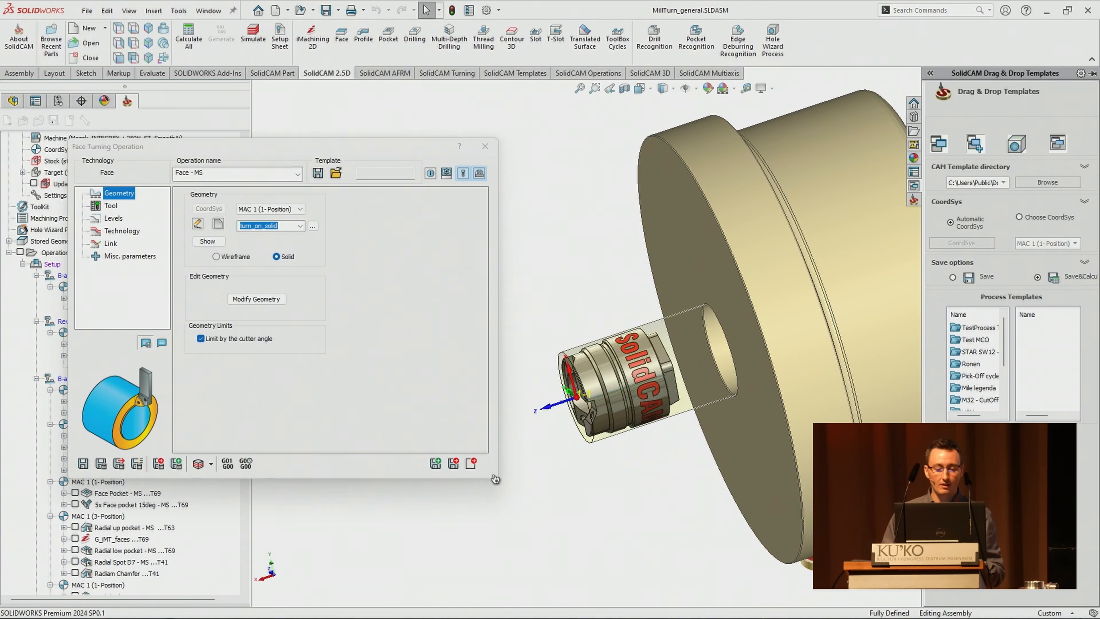
{"action": "left_click", "coordinate": [472, 465]}
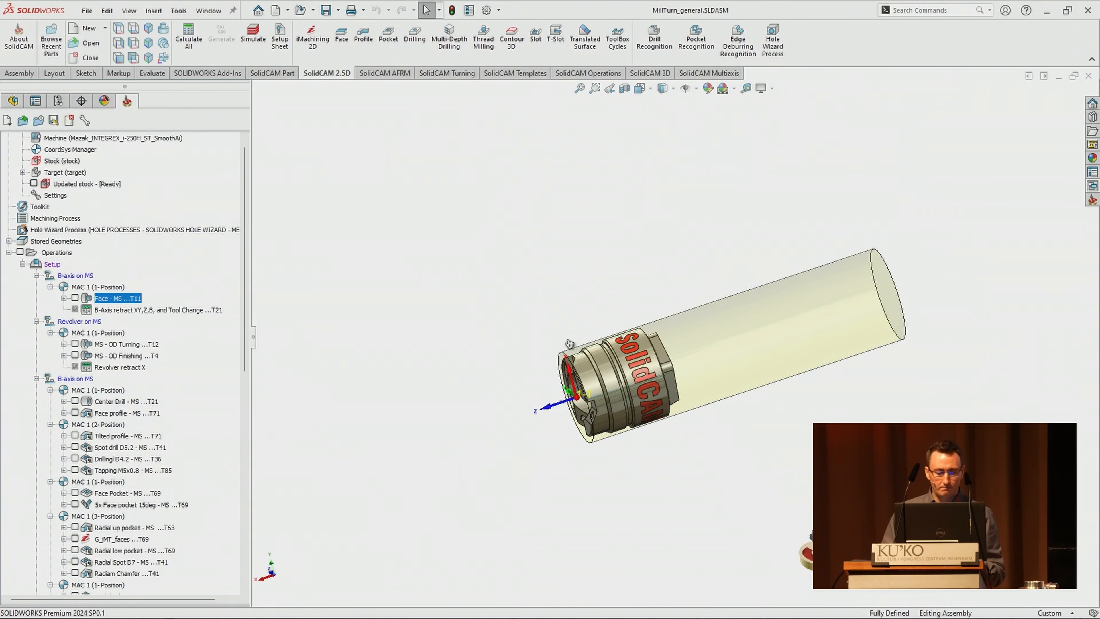
Step: Switch to PowerPoint, start the slide show from the LIVE DEMO? slide and advance to the VMID – Support Configurations slide
{"action": "mouse_move", "coordinate": [787, 615]}
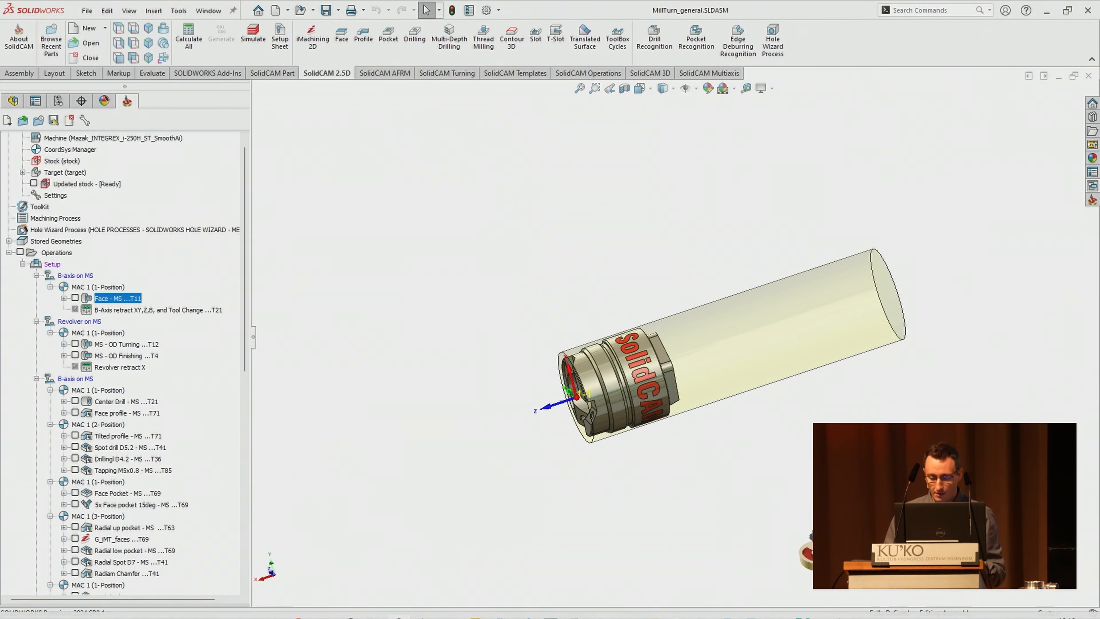
{"action": "left_click", "coordinate": [827, 606]}
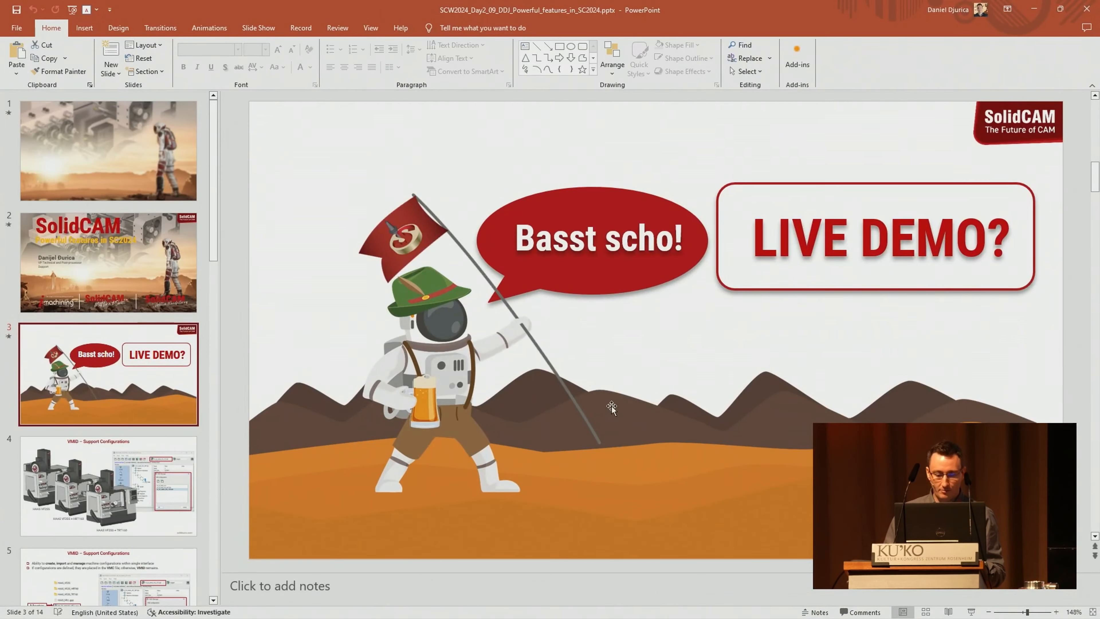
{"action": "left_click", "coordinate": [971, 612]}
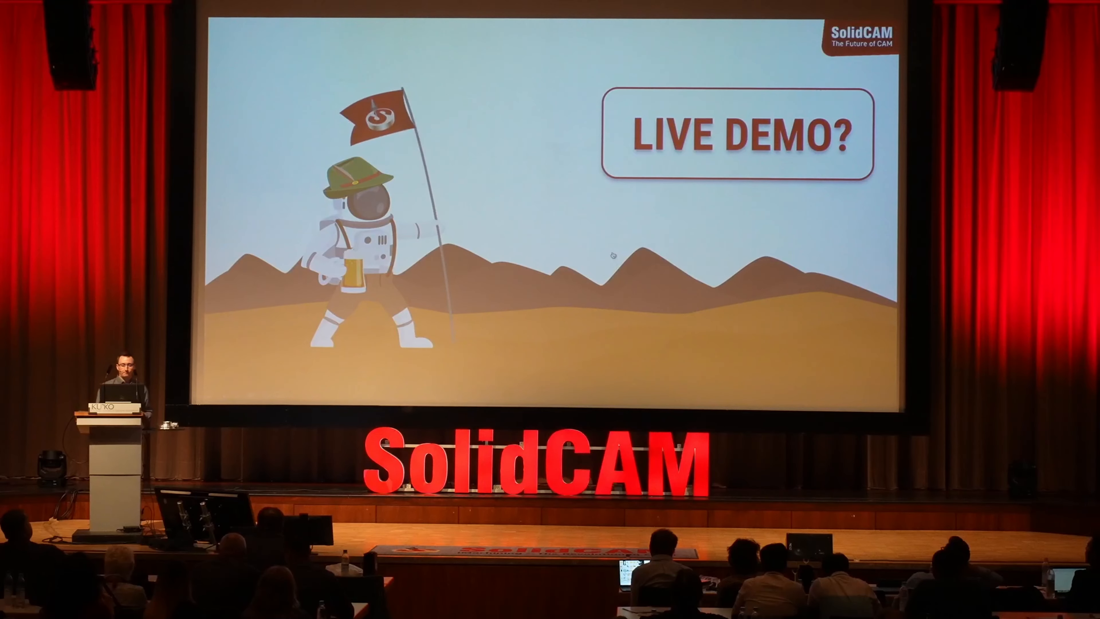
{"action": "key", "text": "Right"}
{"action": "key", "text": "Right"}
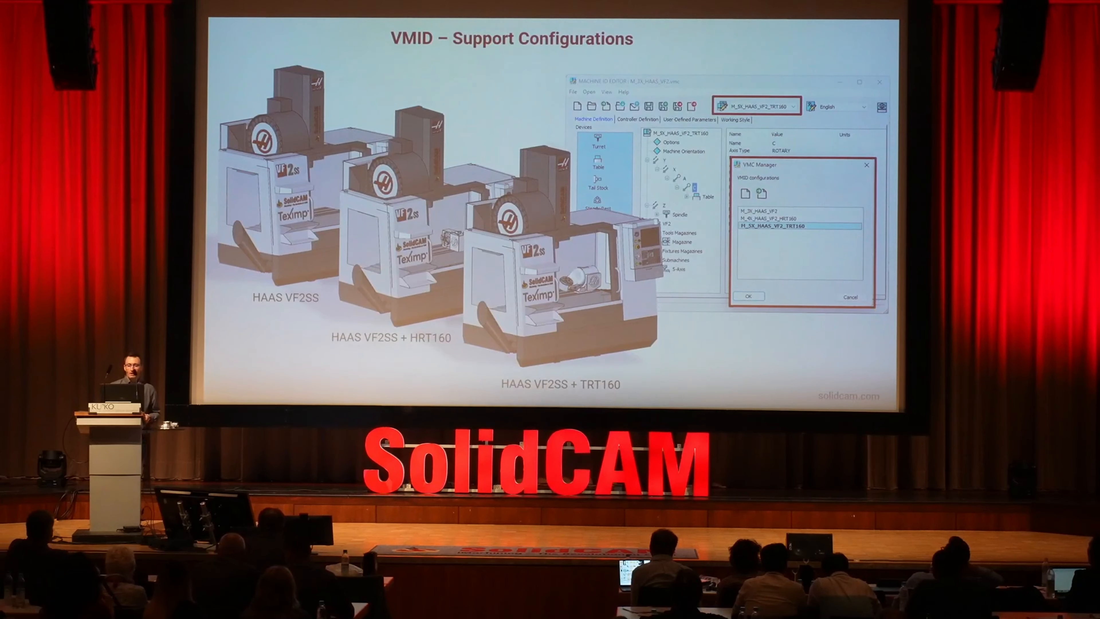